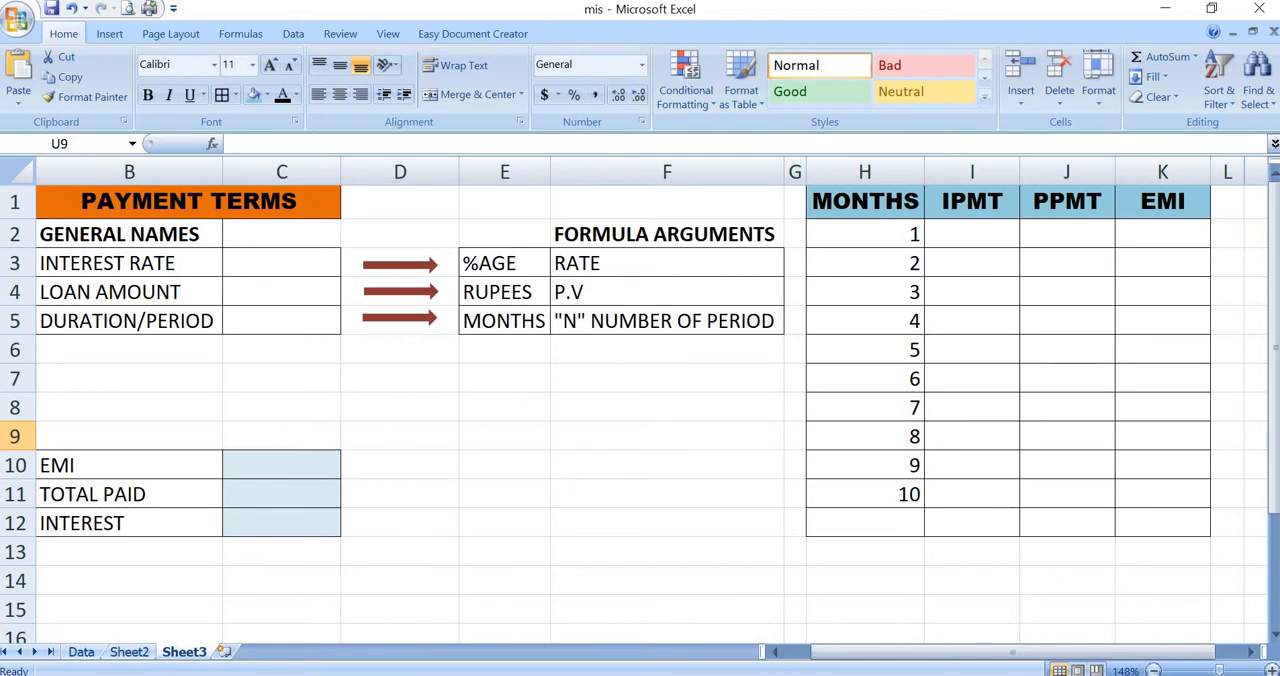
# - Fill in the payment terms with a 12% interest rate, a loan amount of 300000 and a duration of 36 months
pyautogui.moveTo(872, 652); pyautogui.dragTo(842, 652)
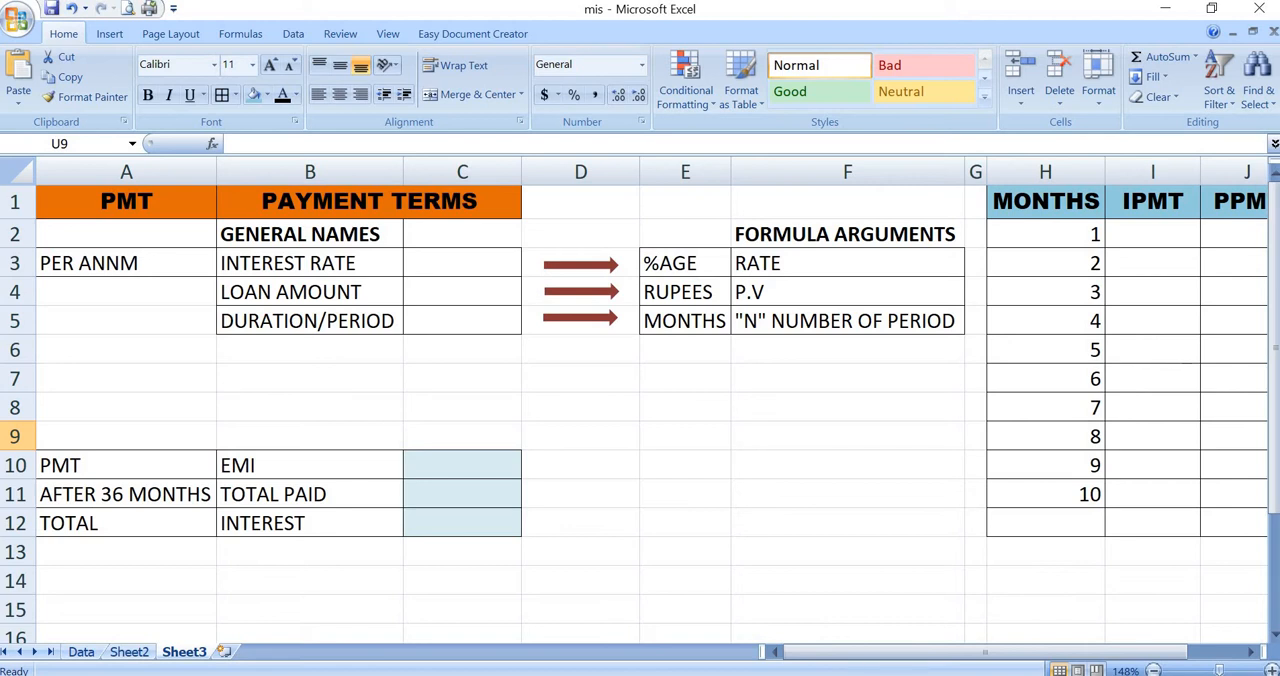
pyautogui.click(462, 263)
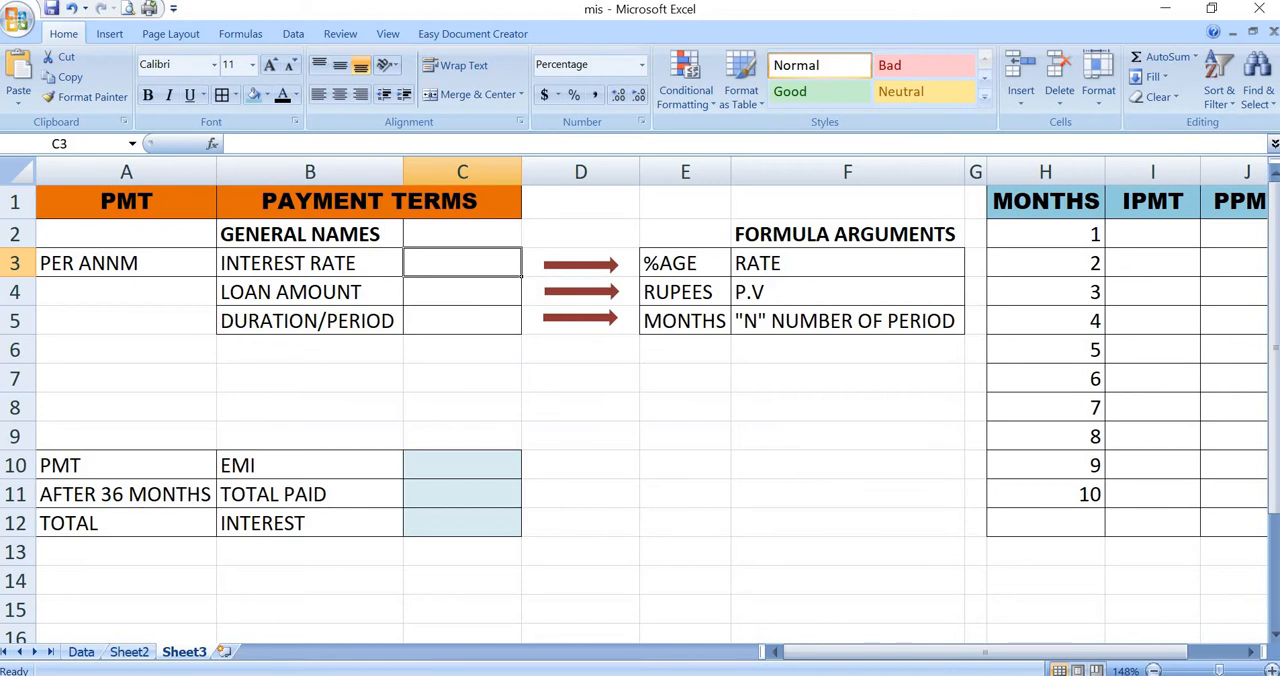
pyautogui.write('12%')
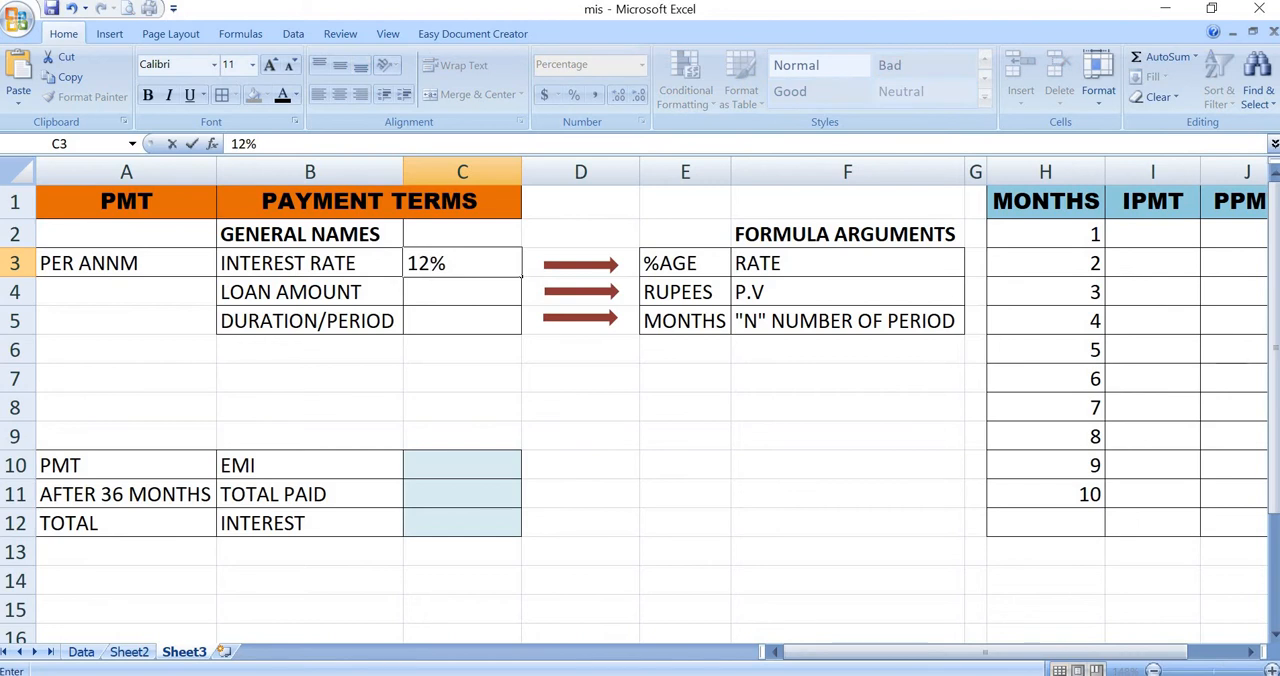
pyautogui.press('Return')
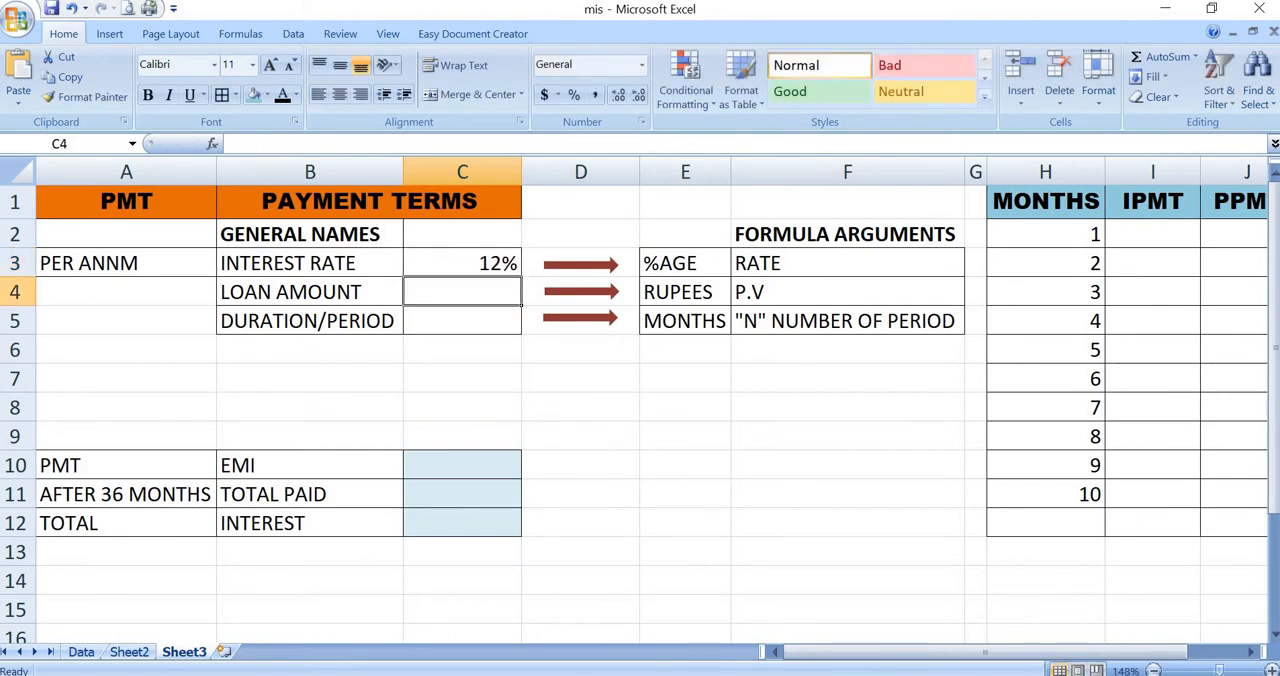
pyautogui.write('300000')
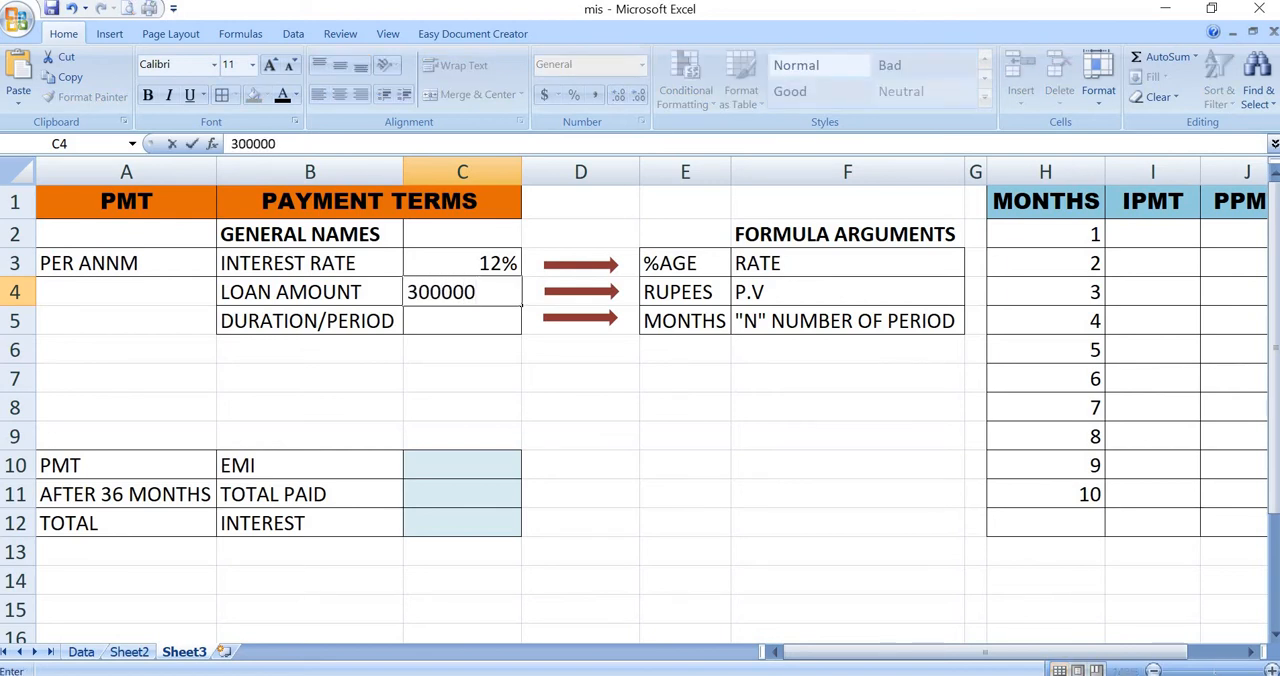
pyautogui.press('Return')
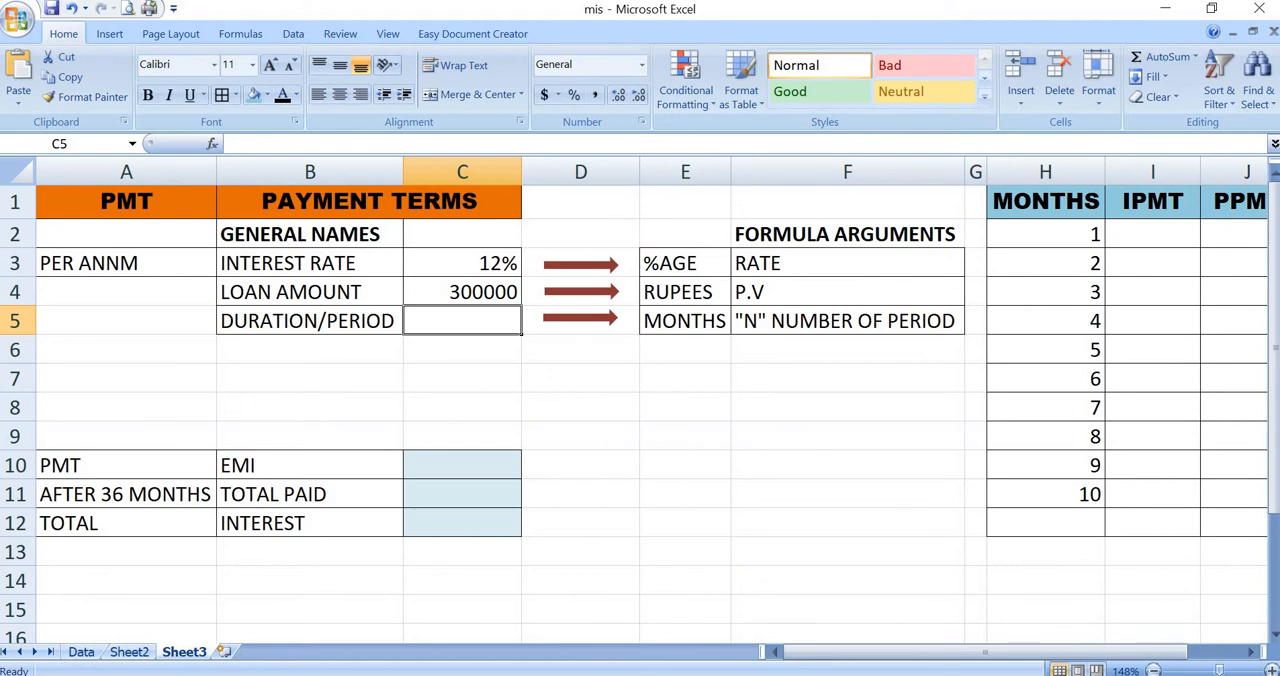
pyautogui.write('36')
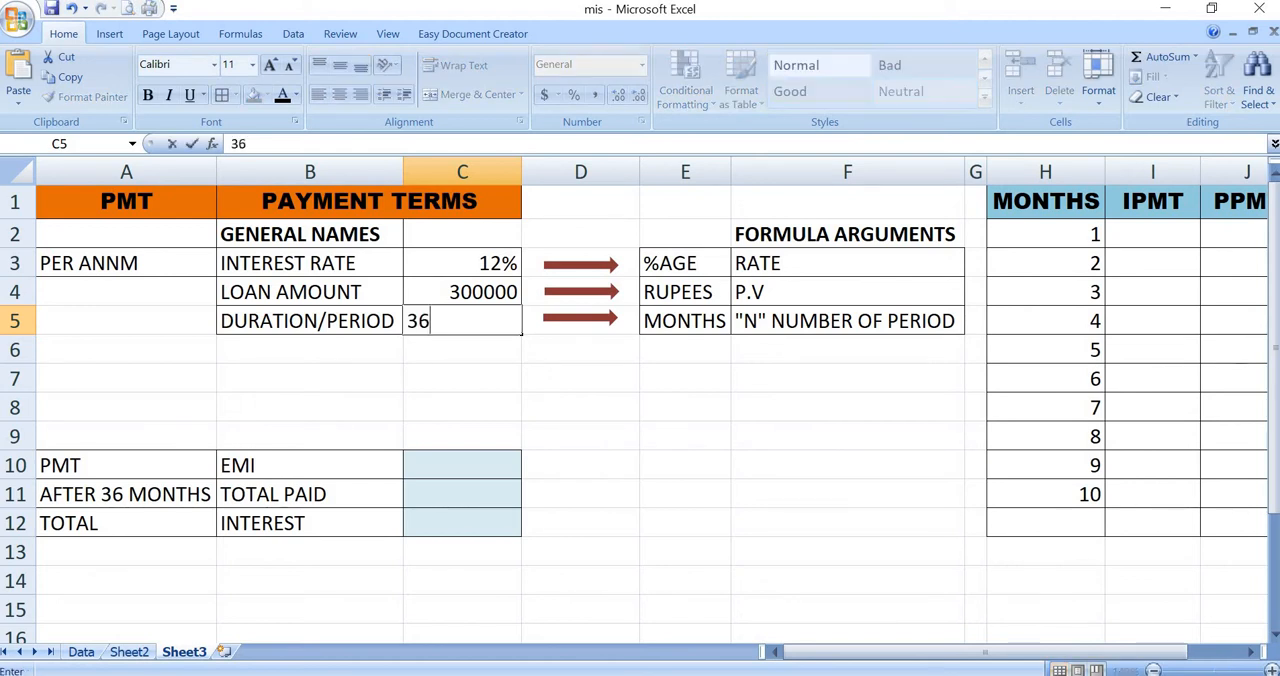
pyautogui.press('Return')
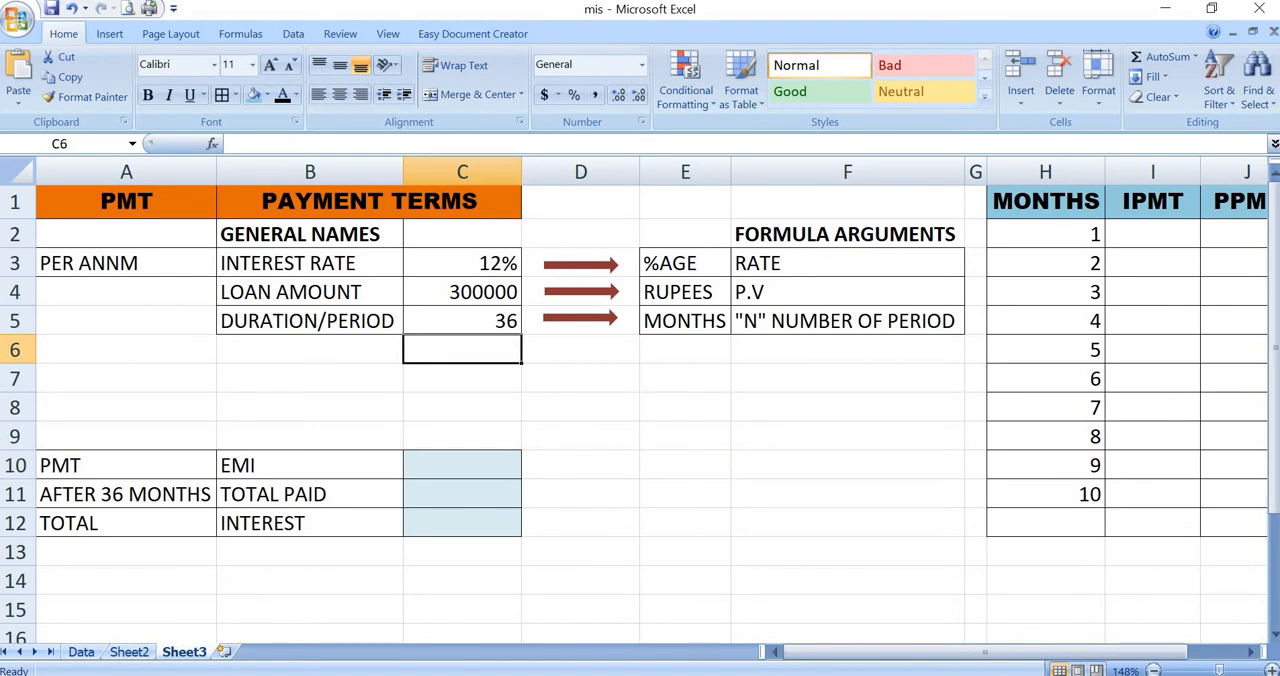
# - Calculate the EMI in C10 with the formula =PMT(C3/12,C5,C4)
pyautogui.click(462, 465)
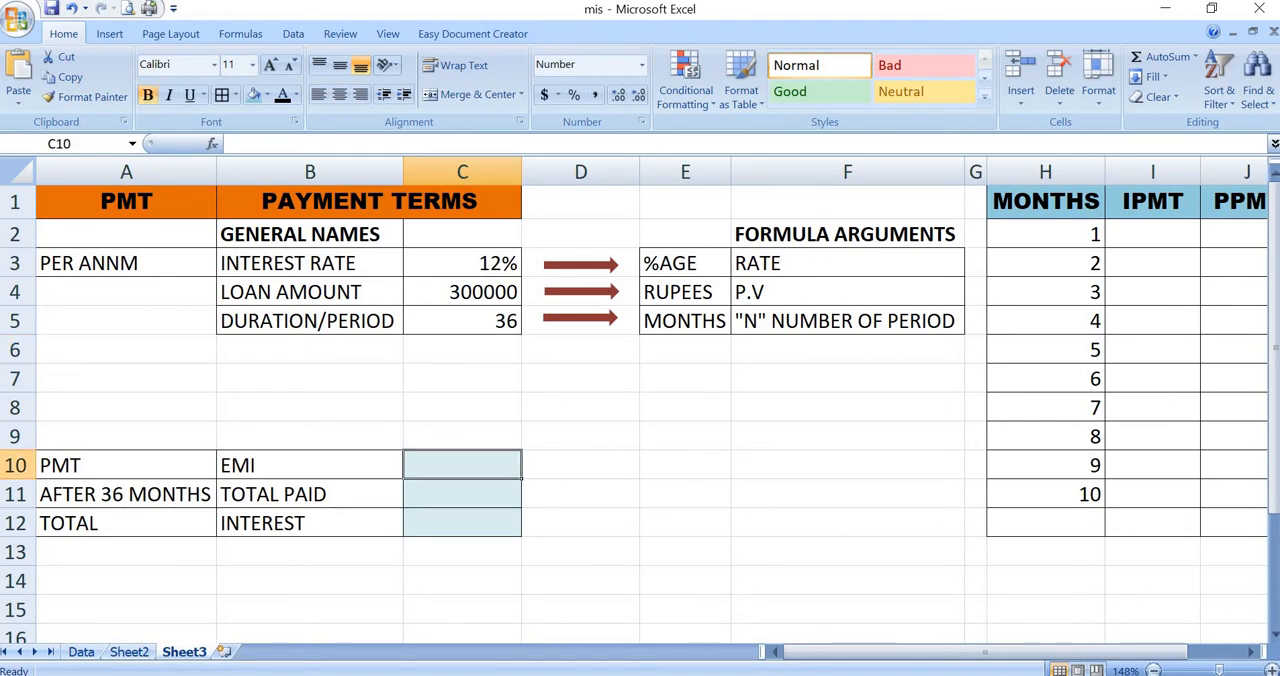
pyautogui.write('=pmt')
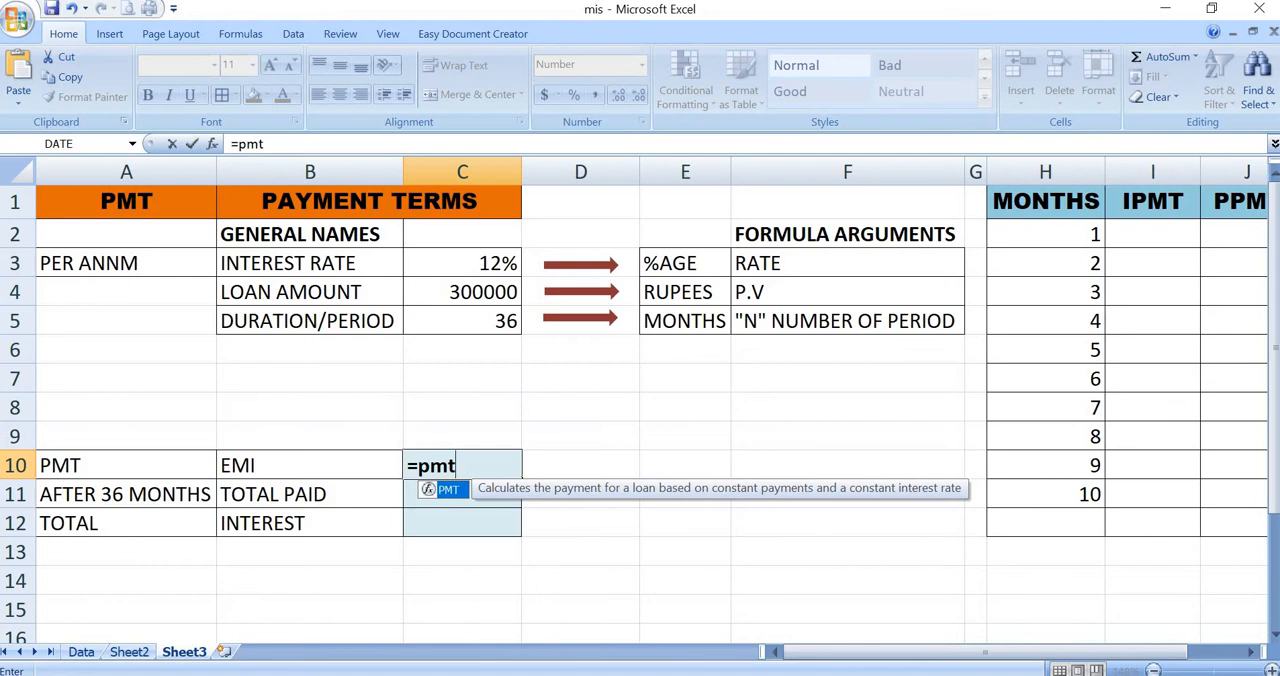
pyautogui.press('Tab')
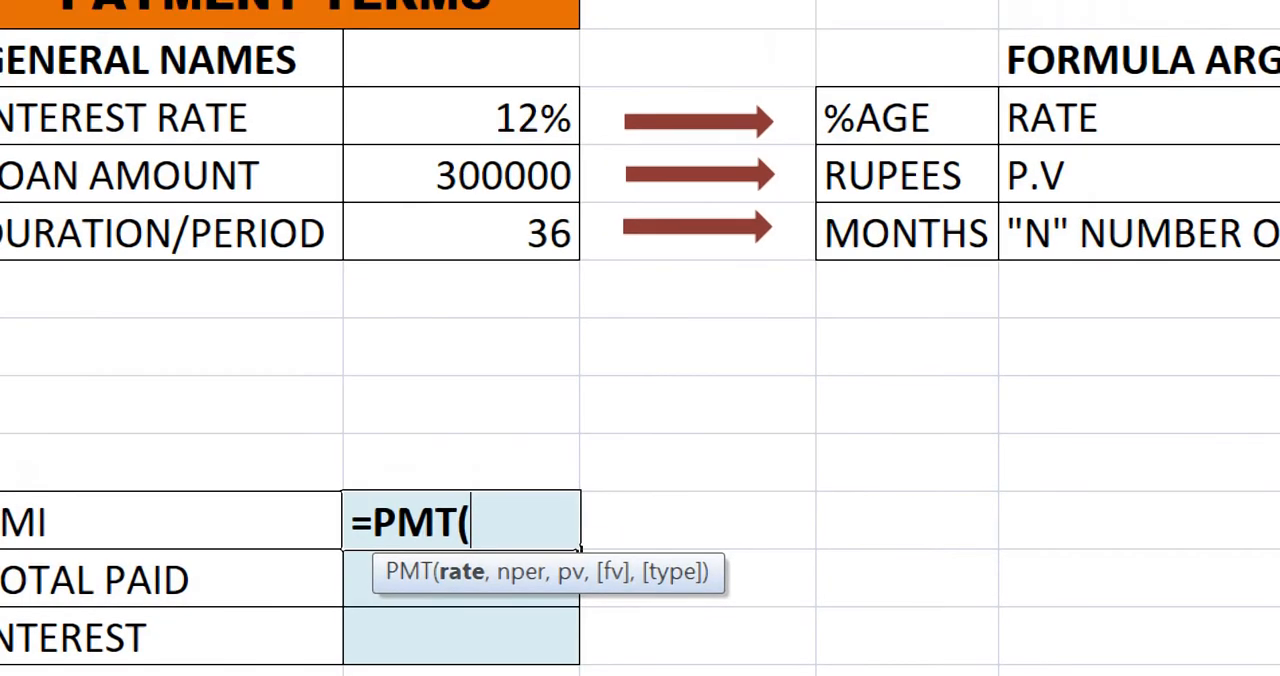
pyautogui.click(466, 118)
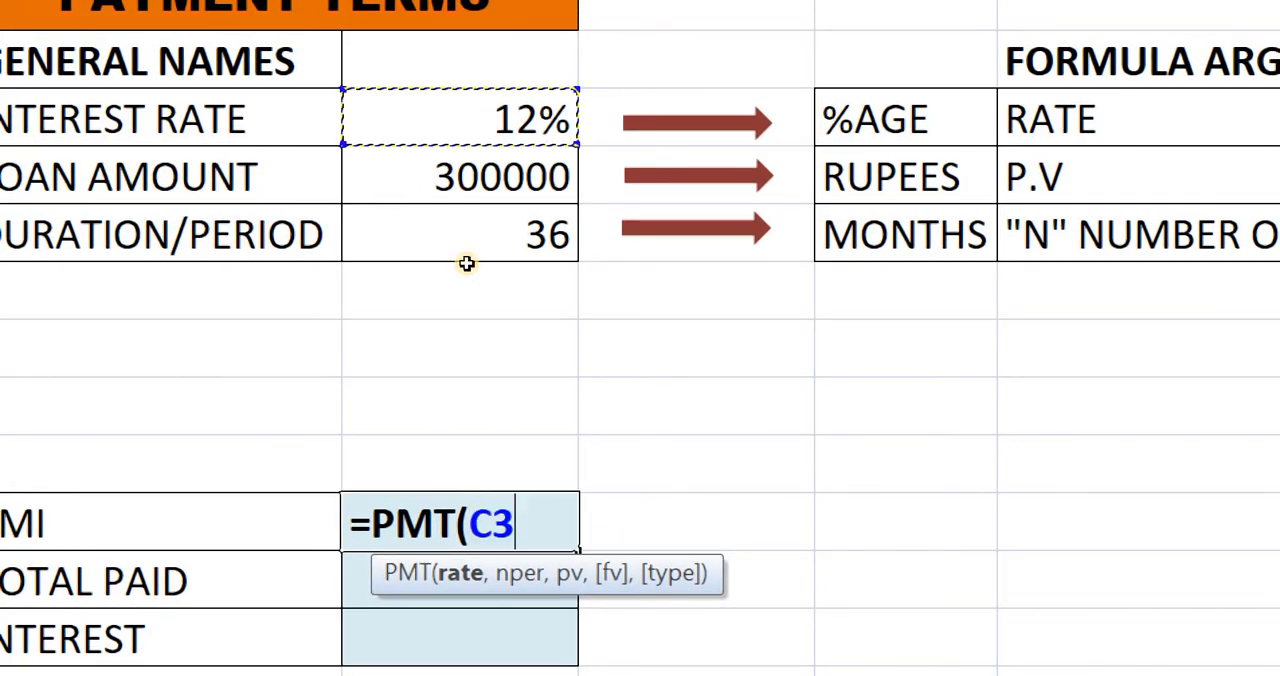
pyautogui.write('/12')
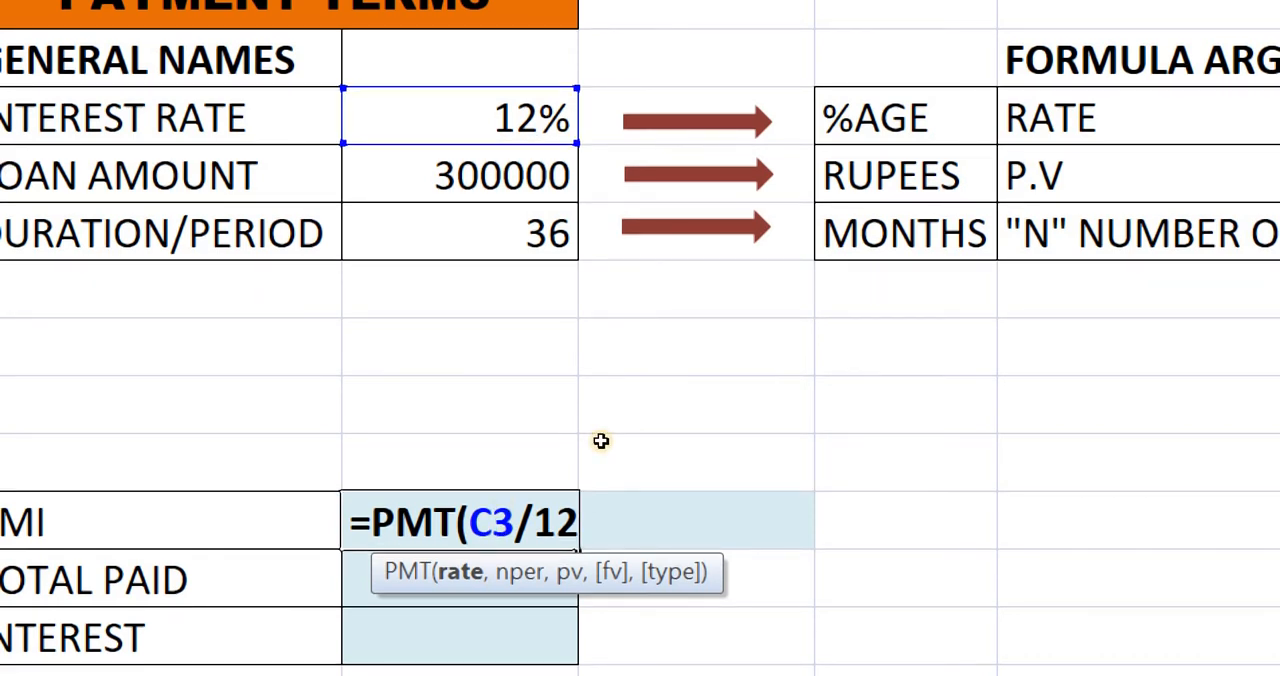
pyautogui.write(',')
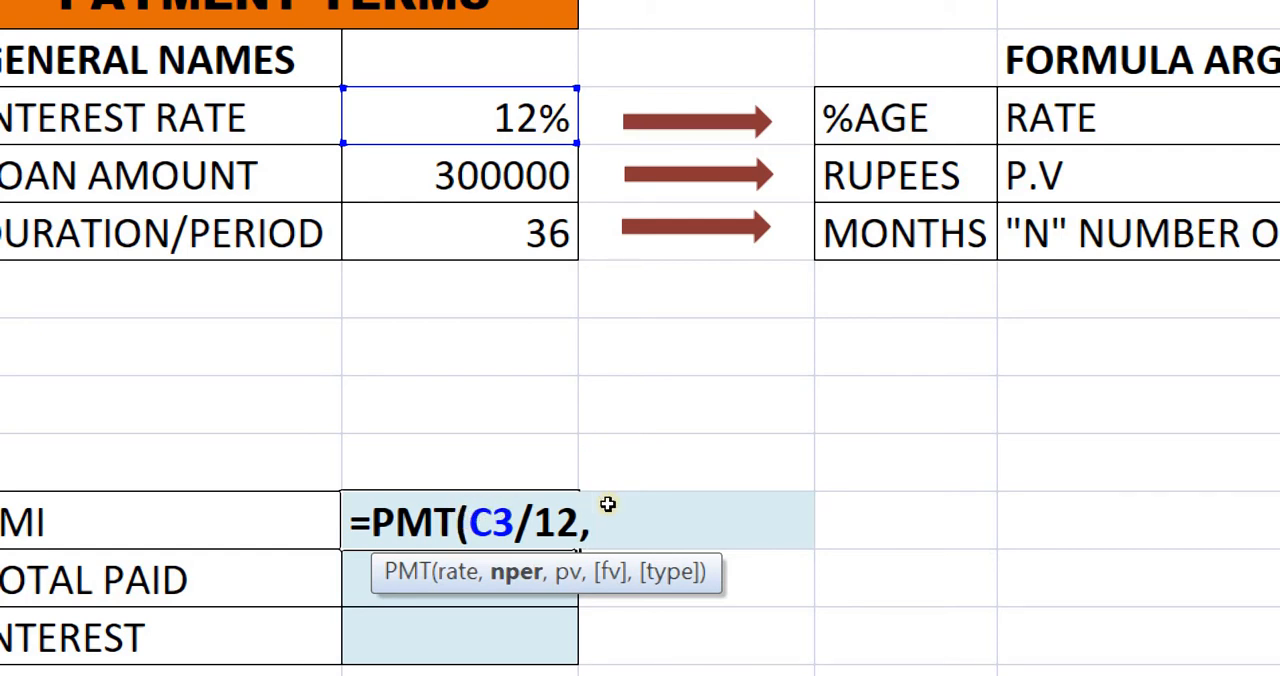
pyautogui.click(446, 320)
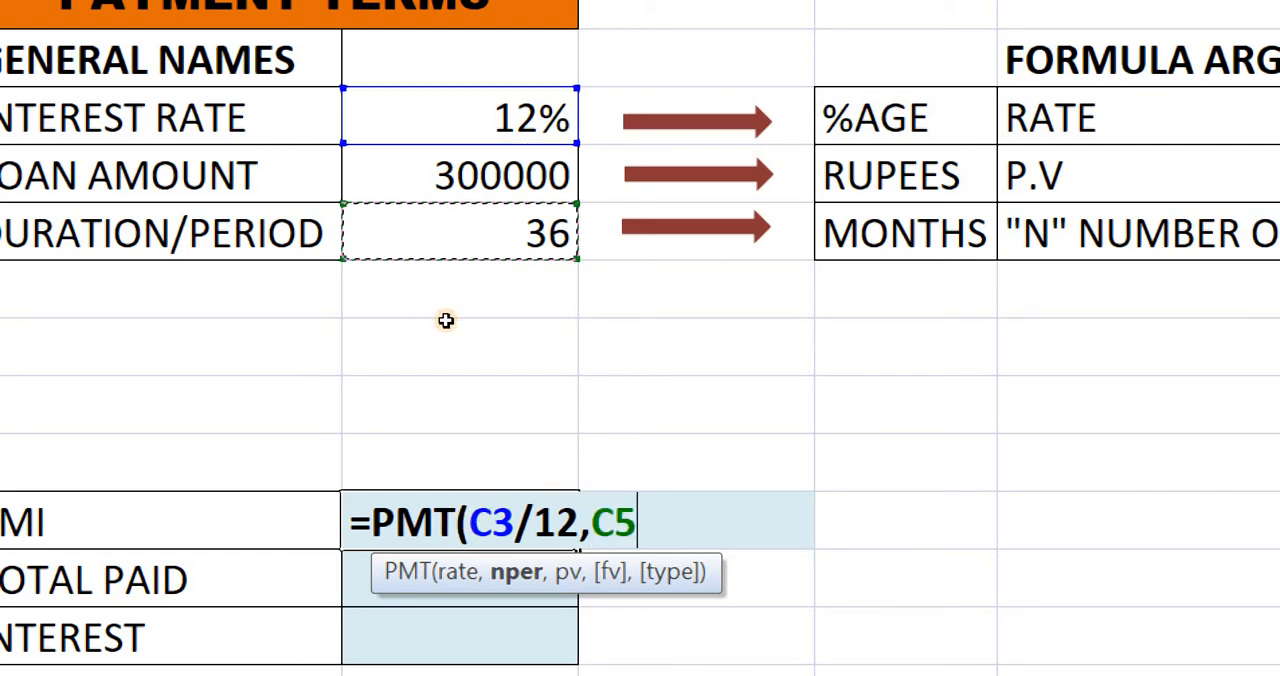
pyautogui.write(',')
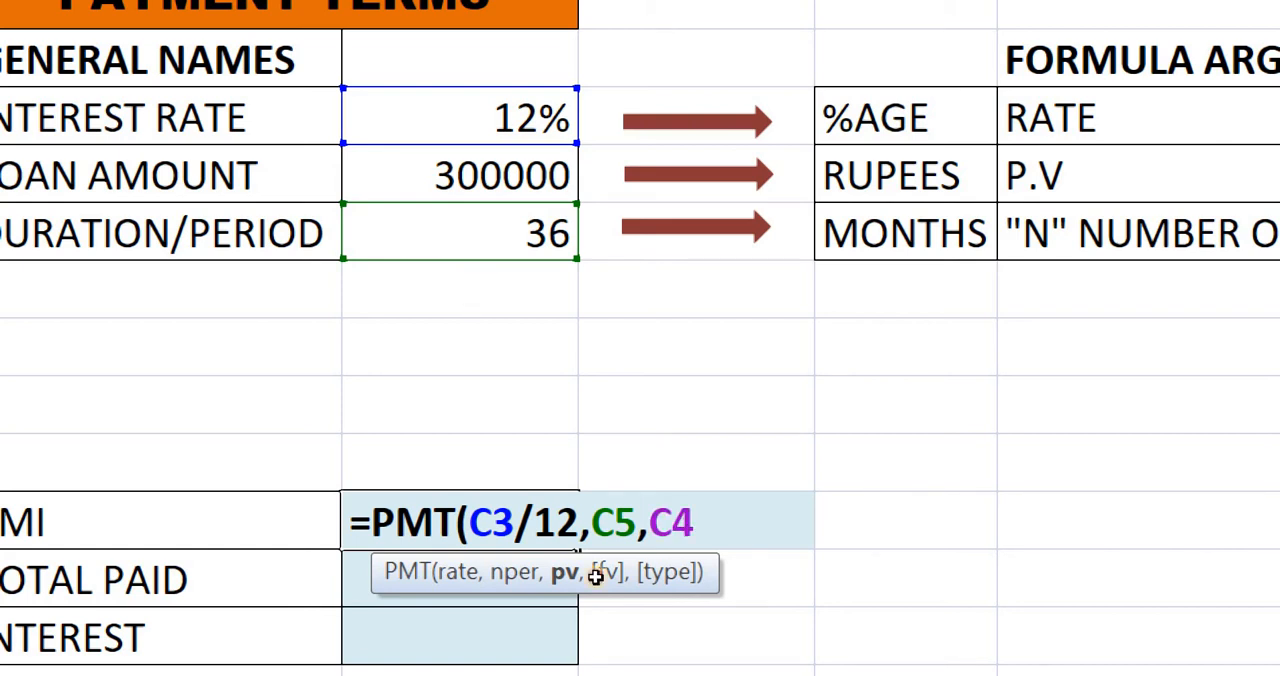
pyautogui.click(500, 175)
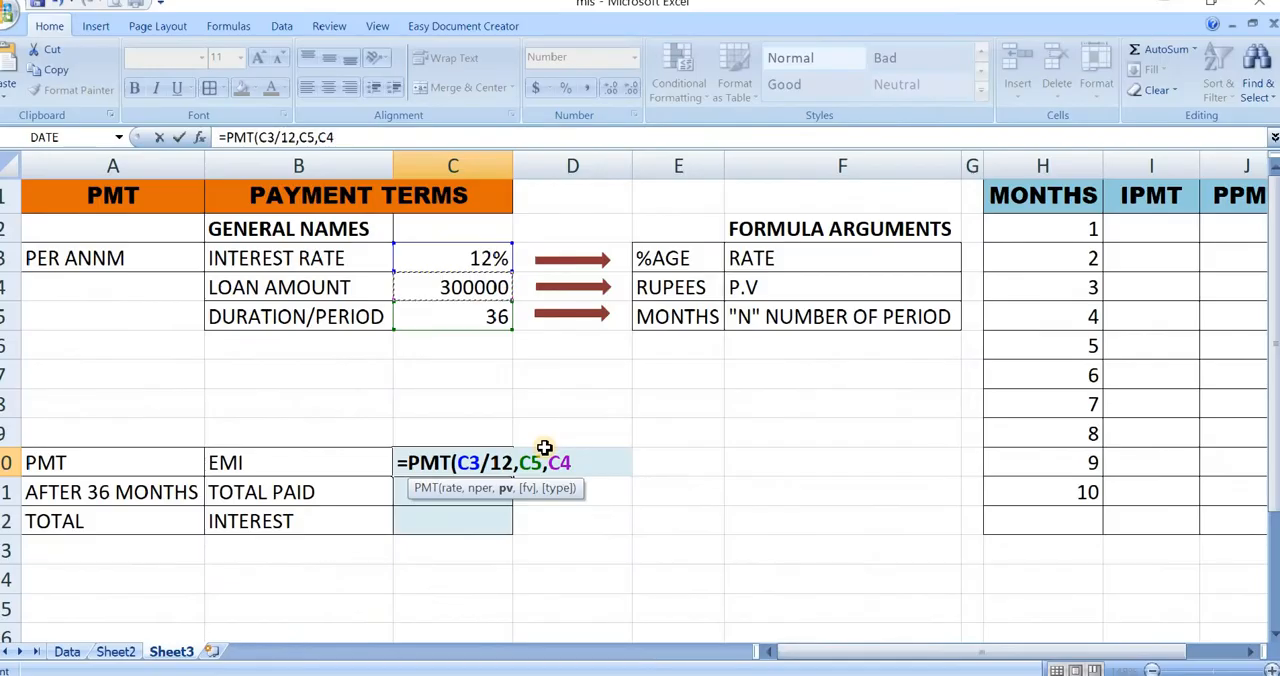
pyautogui.write(')')
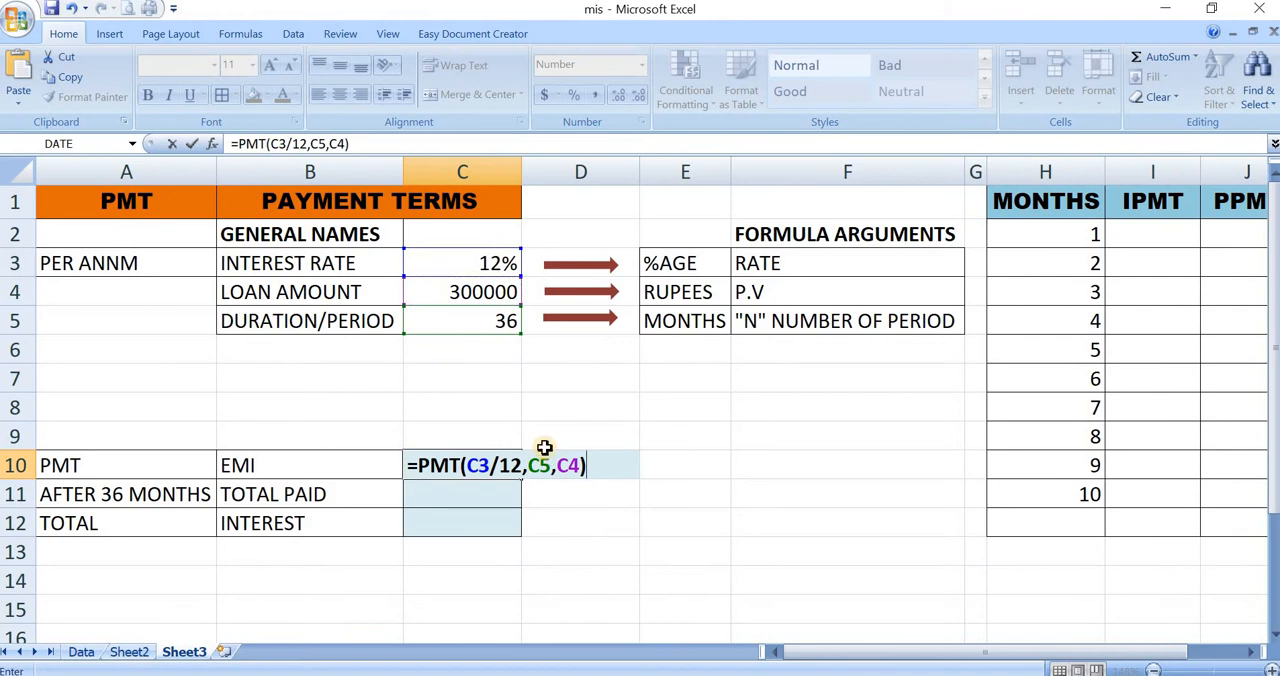
pyautogui.press('Return')
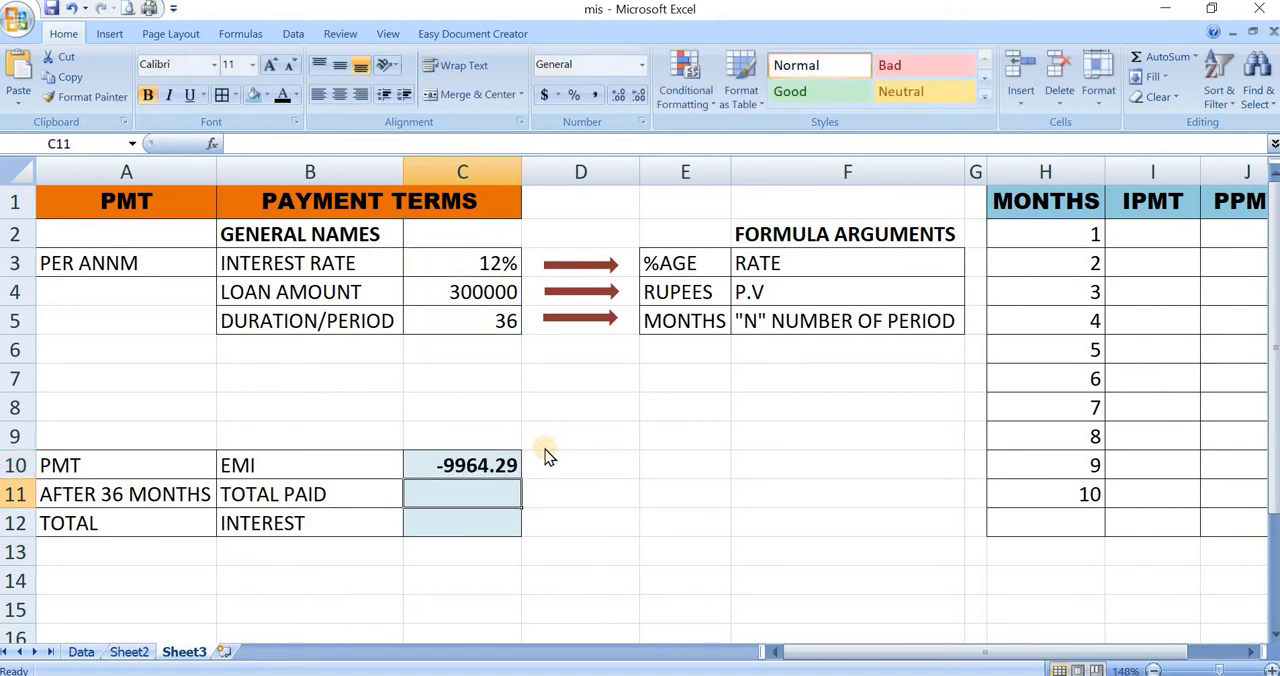
# - Negate the loan amount argument in the EMI formula so it reads =PMT(C3/12,C5,-C4)
pyautogui.press('Up')
pyautogui.press('F2')
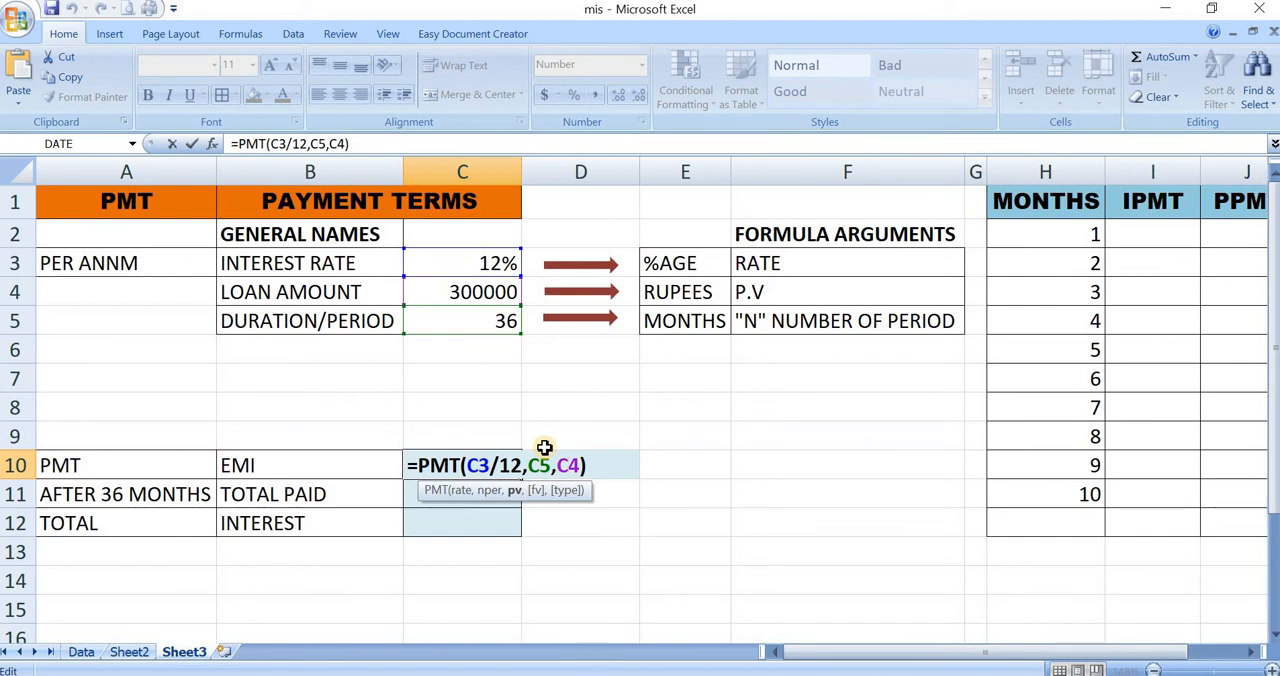
pyautogui.write('-')
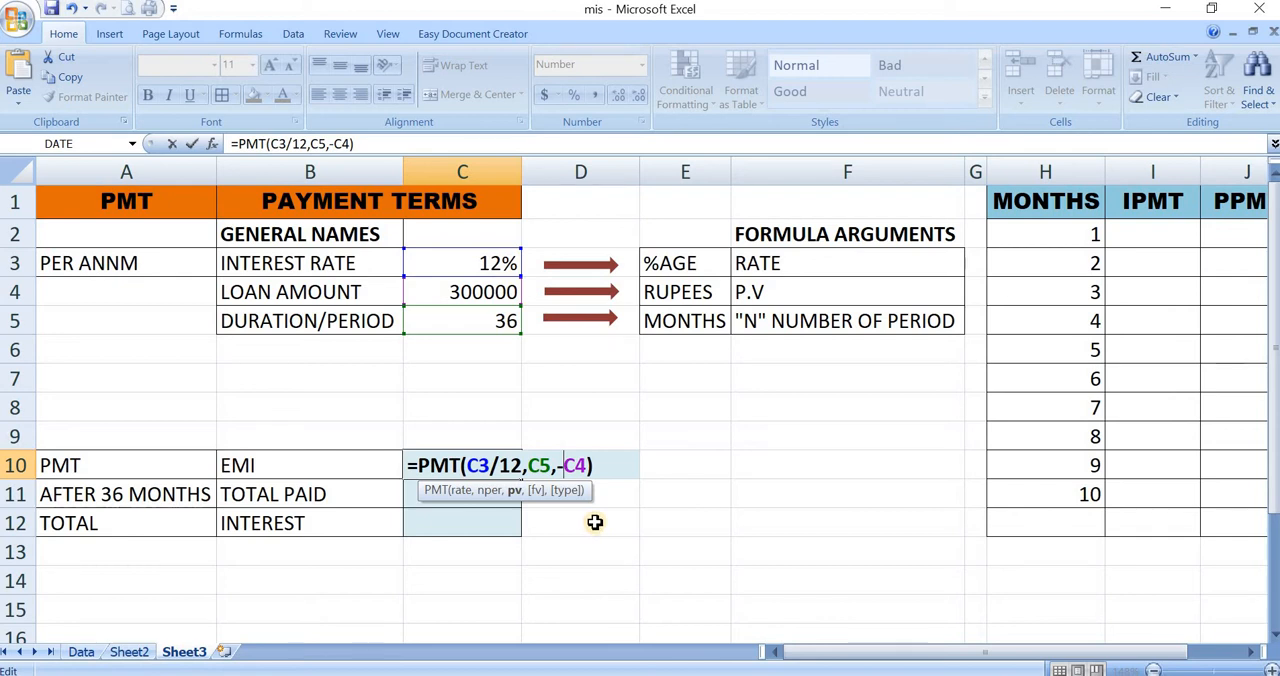
pyautogui.press('Return')
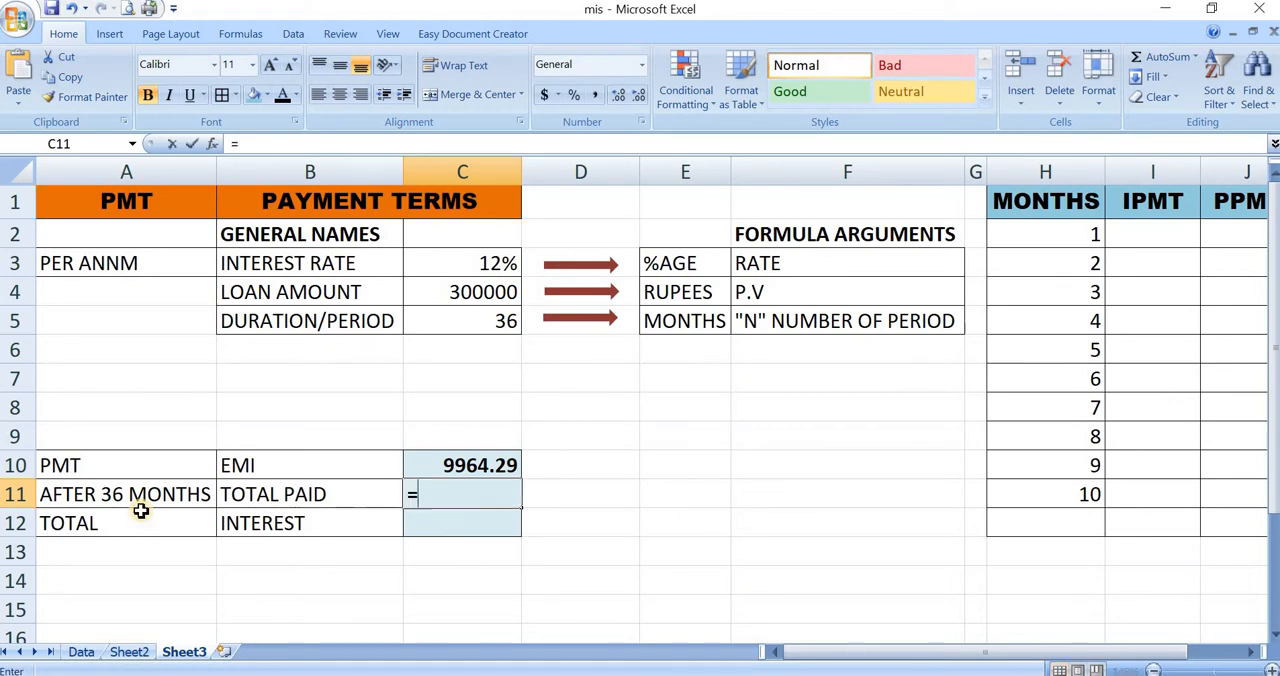
# - Calculate the total paid in C11 by multiplying the EMI by the duration, =C10*C5
pyautogui.write('=')
pyautogui.click(466, 463)
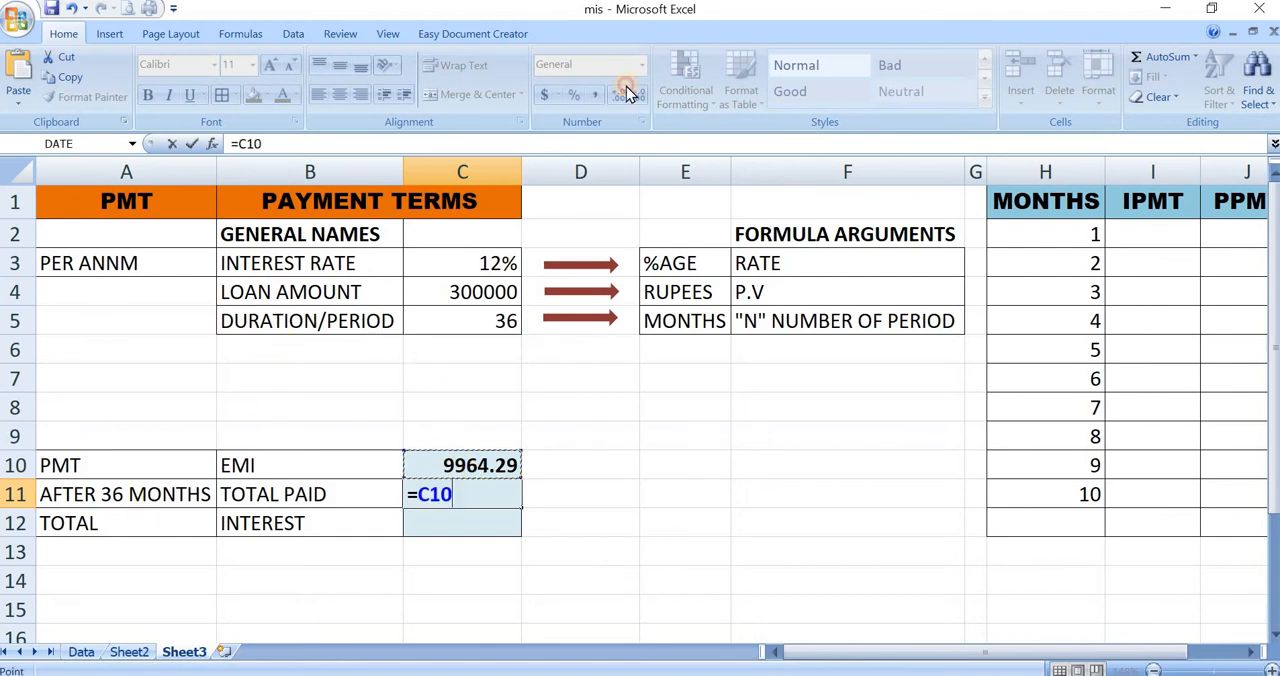
pyautogui.moveTo(614, 675)
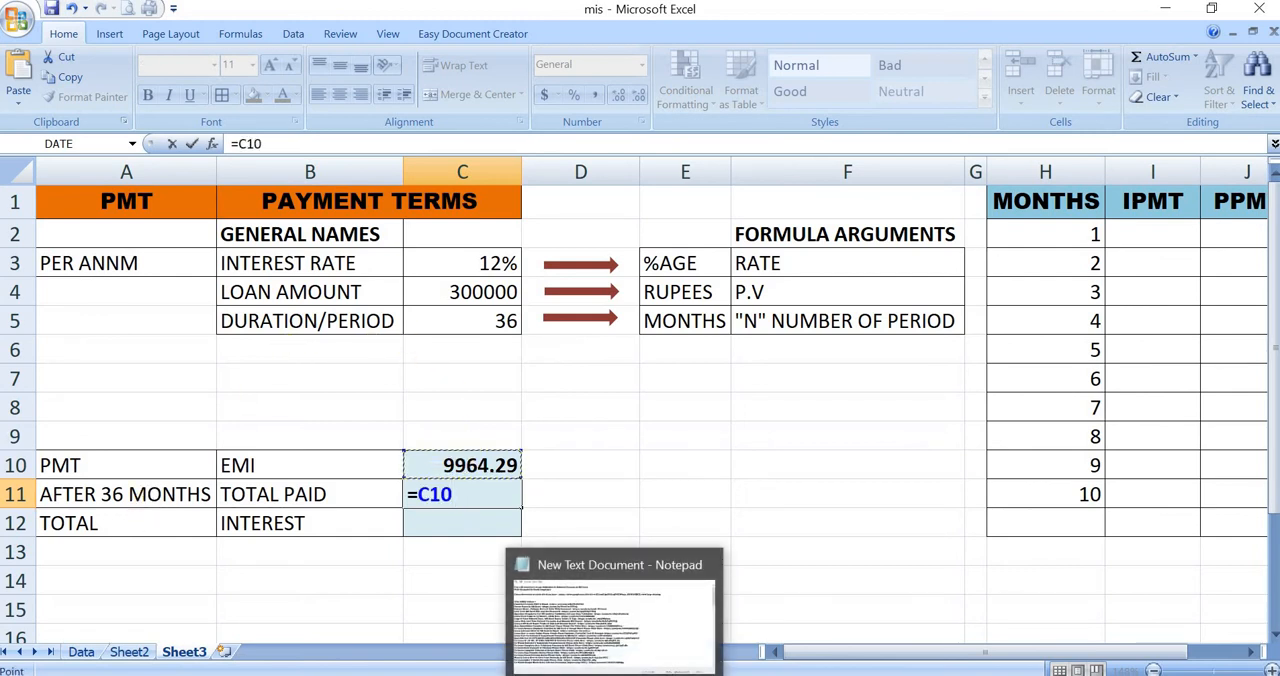
pyautogui.write('*')
pyautogui.click(483, 319)
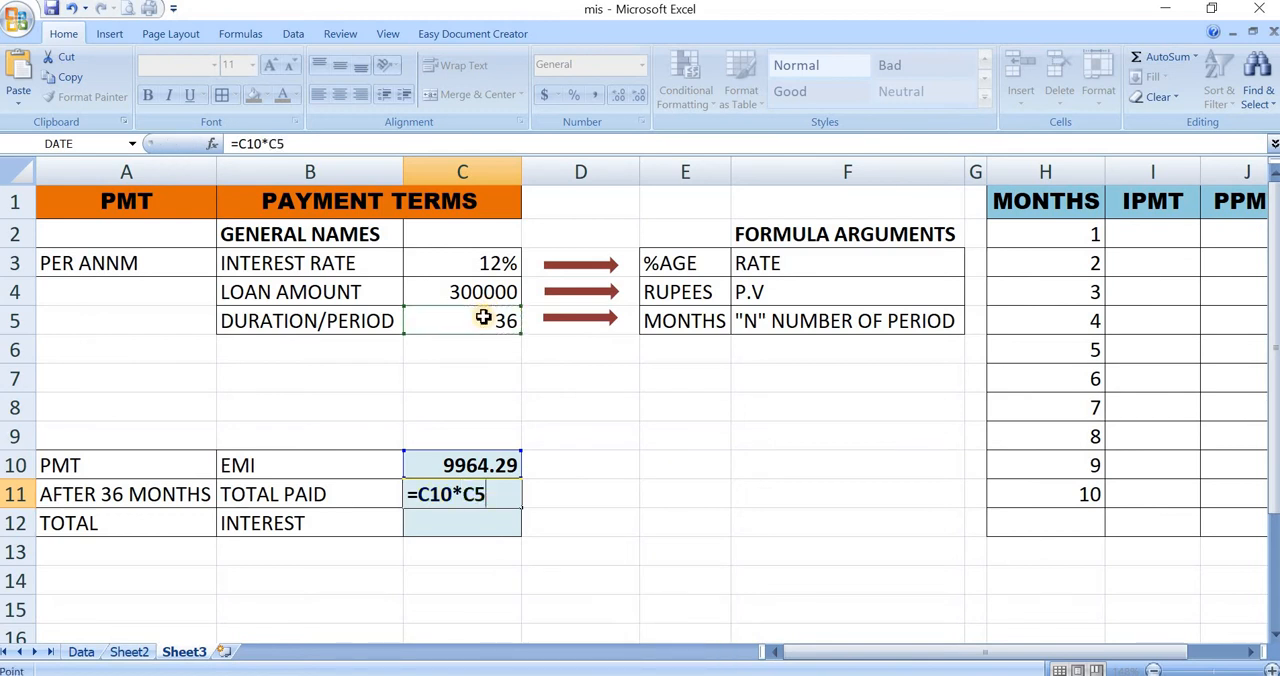
pyautogui.press('Return')
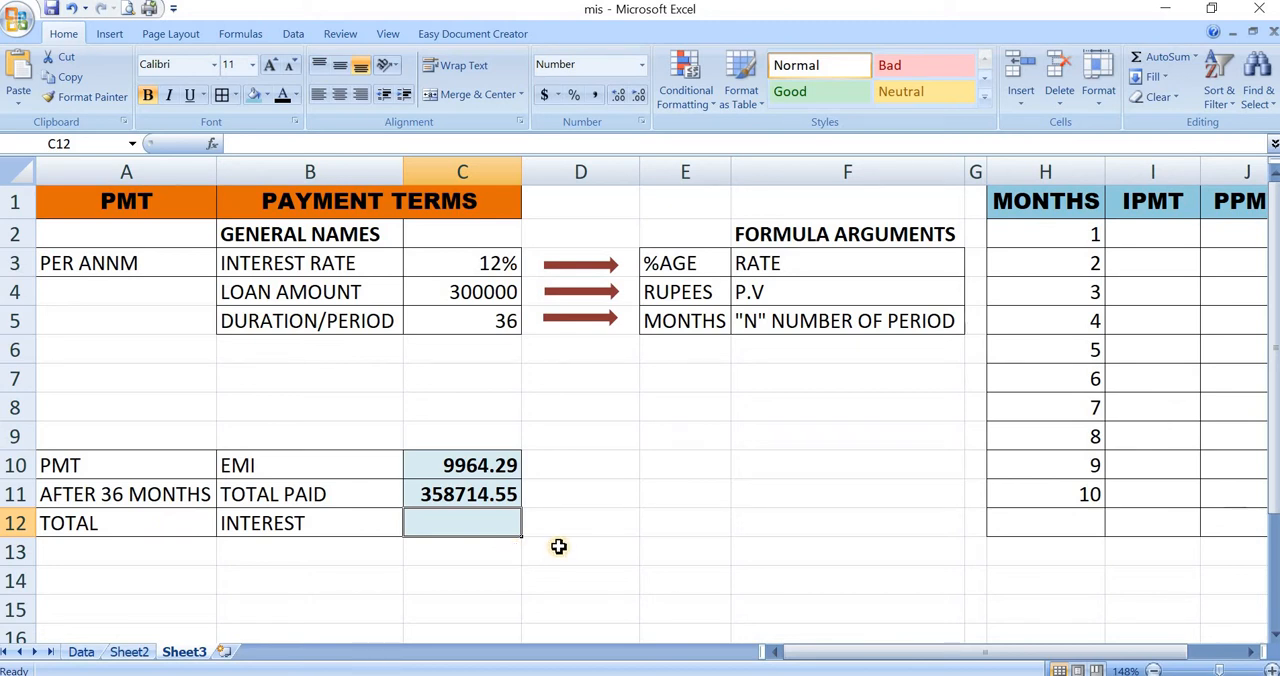
# - Calculate the total interest in C12 by subtracting the loan amount from the total paid, =C11-C4
pyautogui.write('=')
pyautogui.click(480, 494)
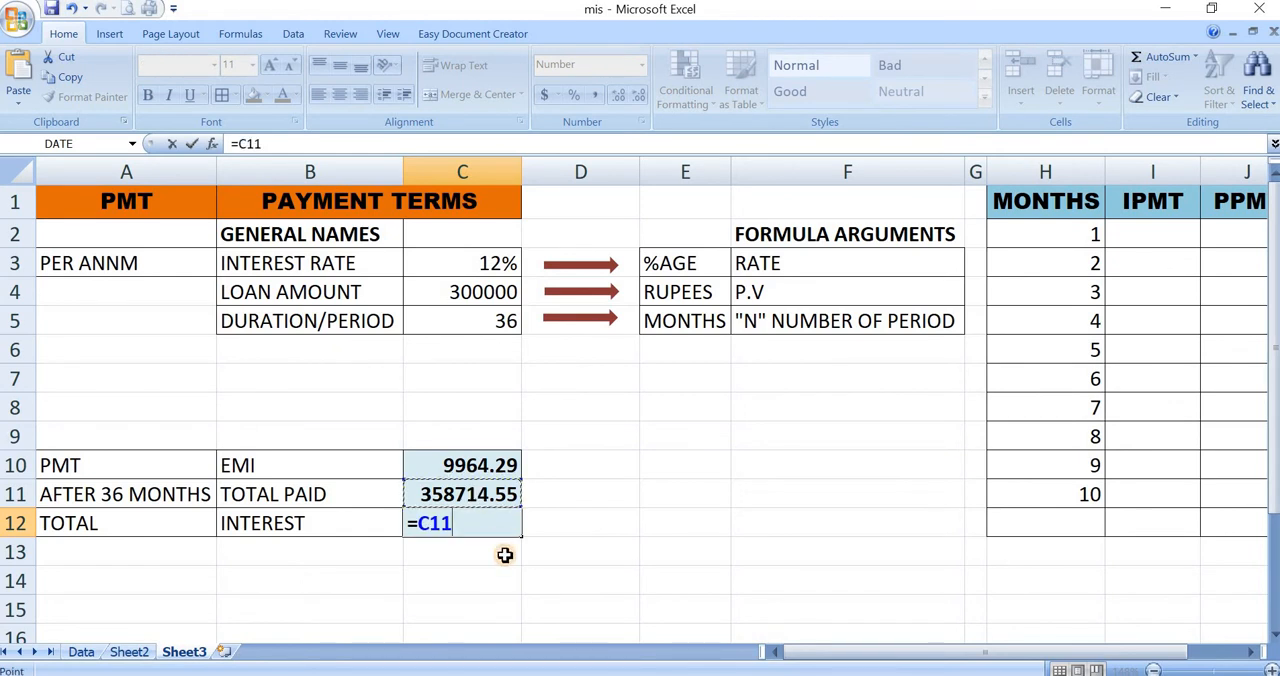
pyautogui.write('-')
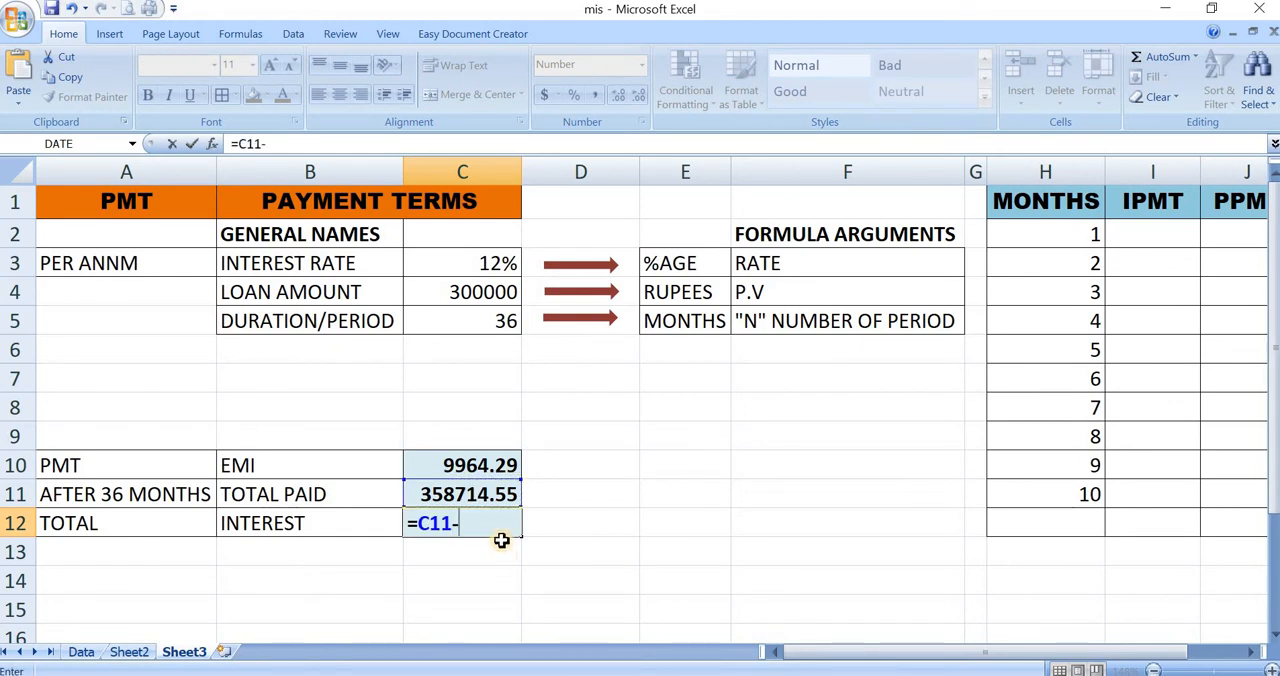
pyautogui.click(484, 290)
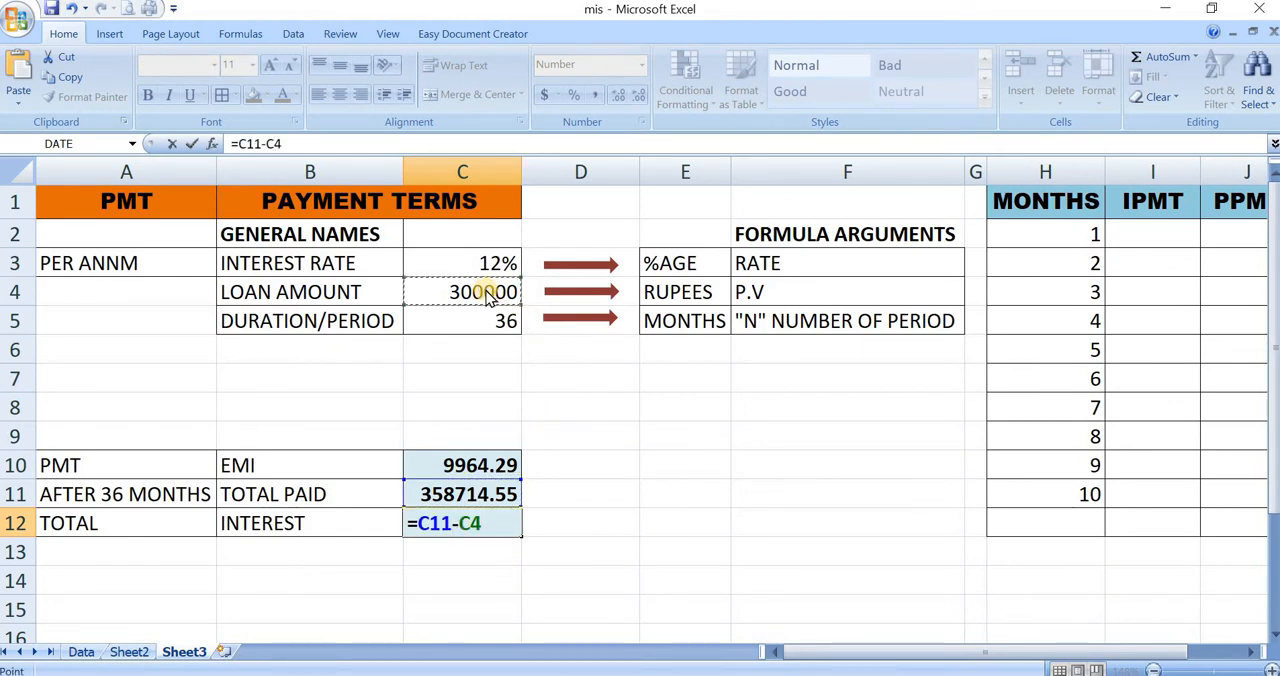
pyautogui.press('Return')
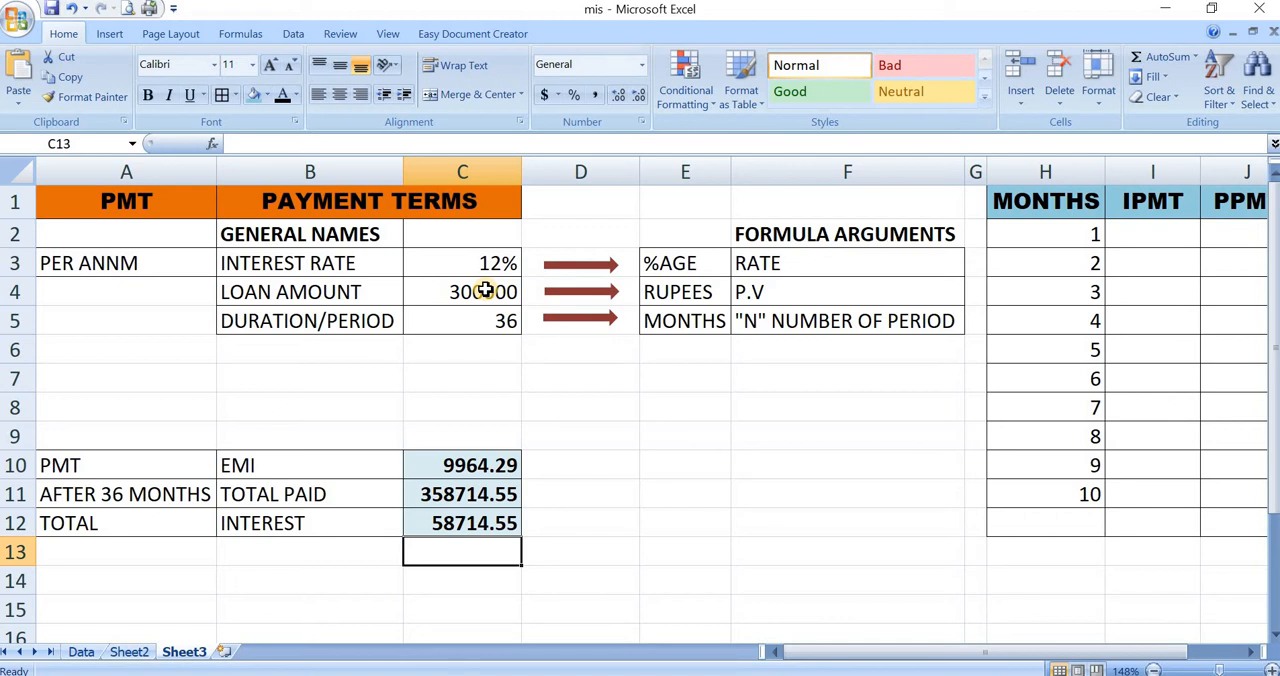
# - Change the loan duration in C5 to 10 months to match the monthly IPMT, PPMT and EMI table
pyautogui.press('Right')
pyautogui.press('Right')
pyautogui.press('Right')
pyautogui.press('Right')
pyautogui.press('Right')
pyautogui.press('Right')
pyautogui.press('Right')
pyautogui.press('Right')
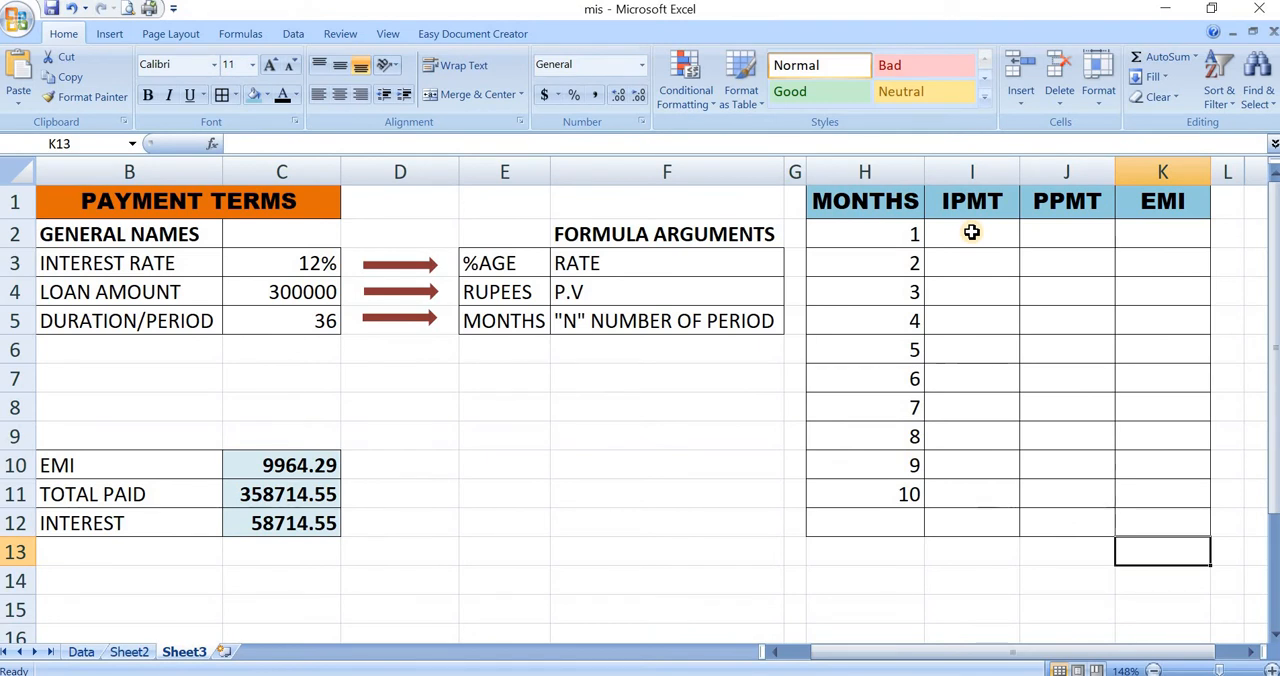
pyautogui.click(971, 232)
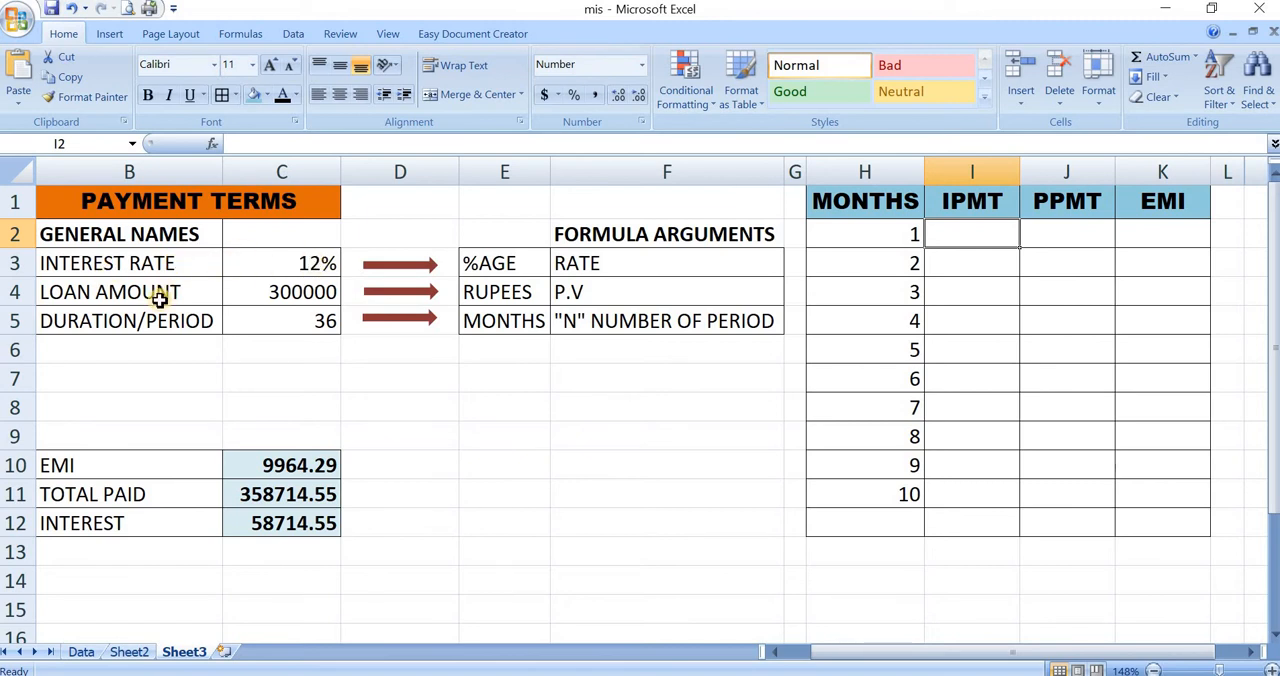
pyautogui.click(322, 322)
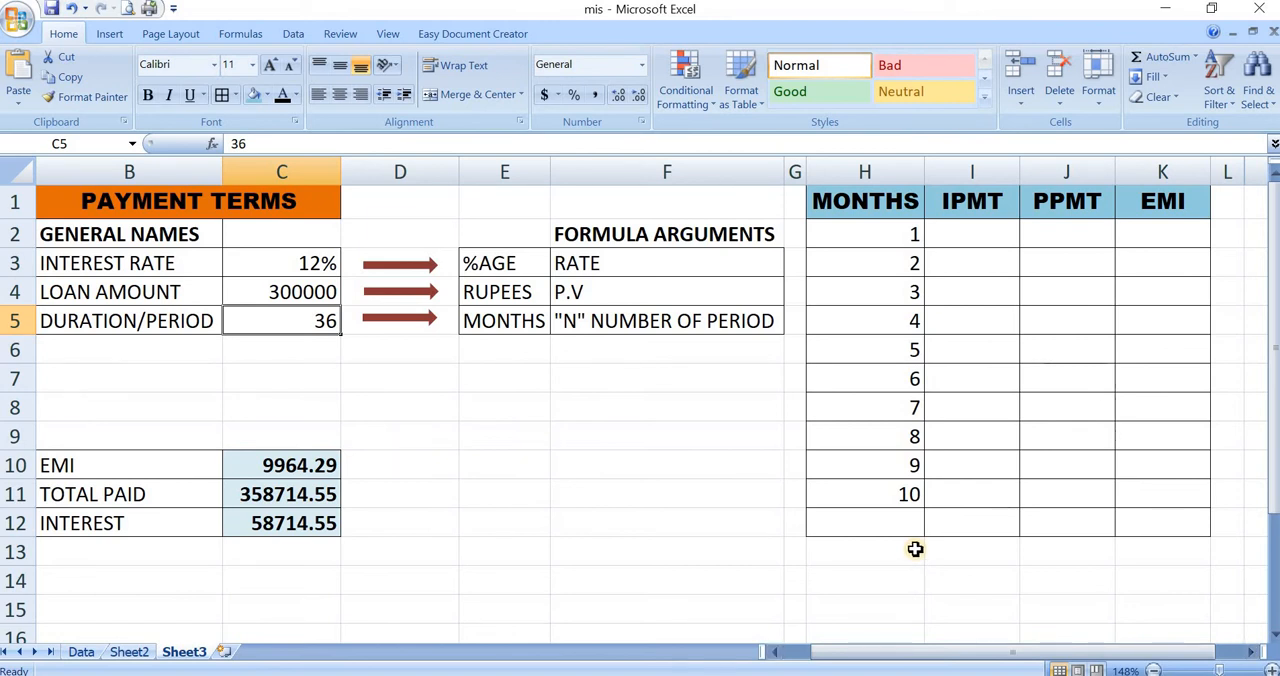
pyautogui.write('10')
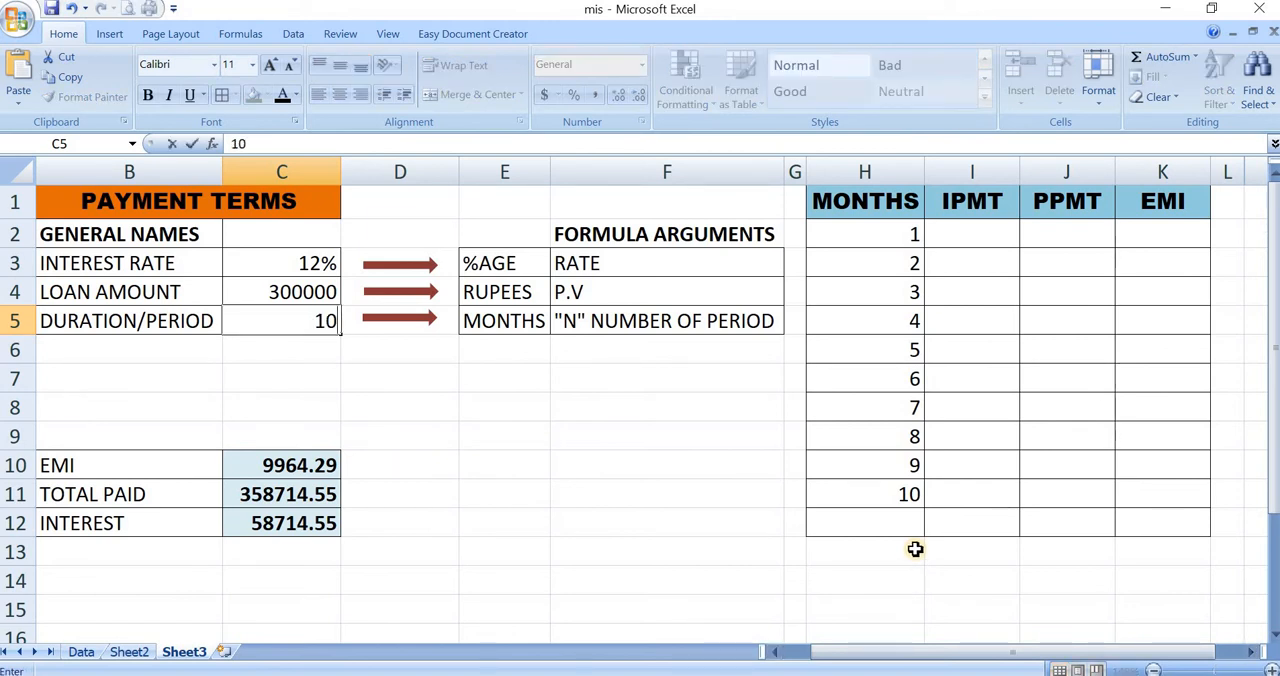
pyautogui.press('Return')
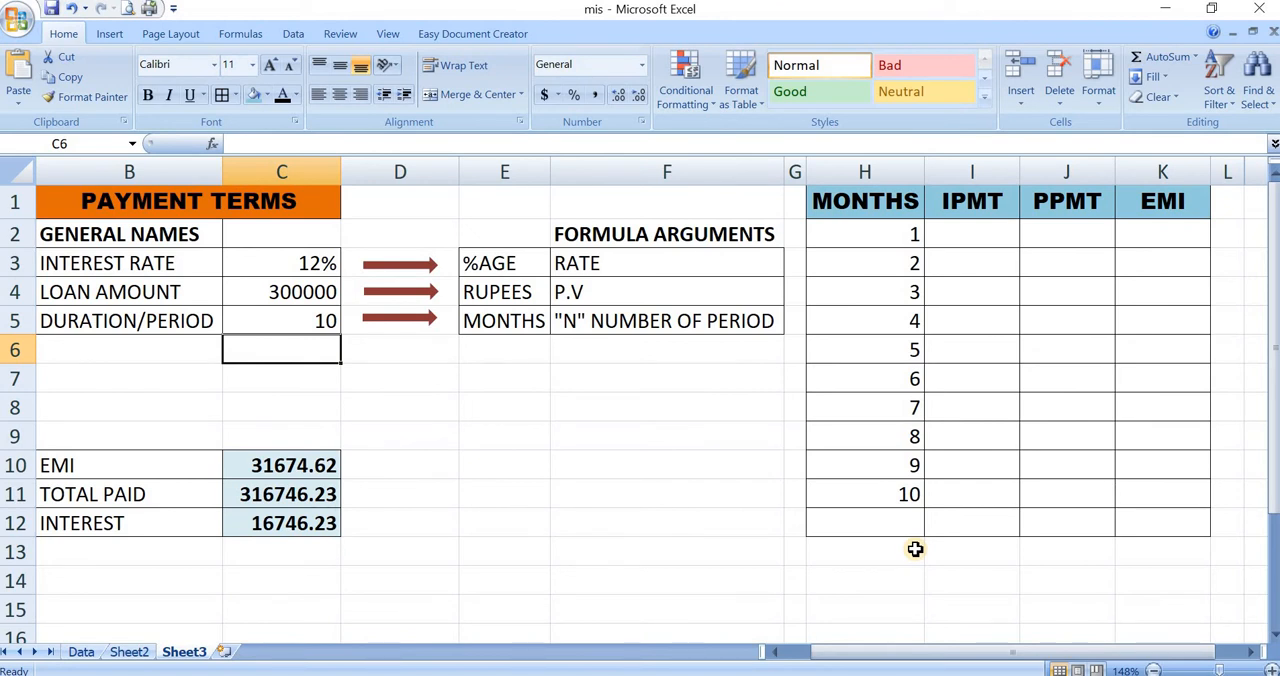
pyautogui.click(899, 494)
pyautogui.click(878, 199)
pyautogui.moveTo(883, 238); pyautogui.dragTo(884, 517)
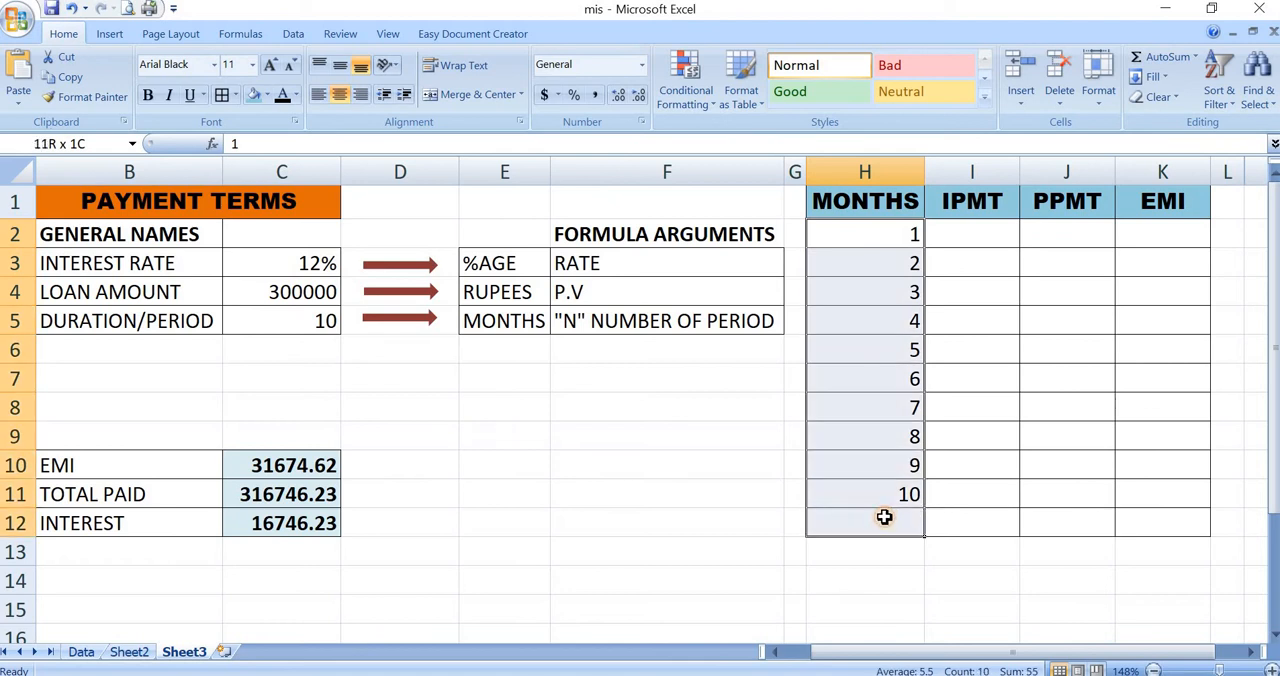
pyautogui.click(312, 322)
pyautogui.click(303, 292)
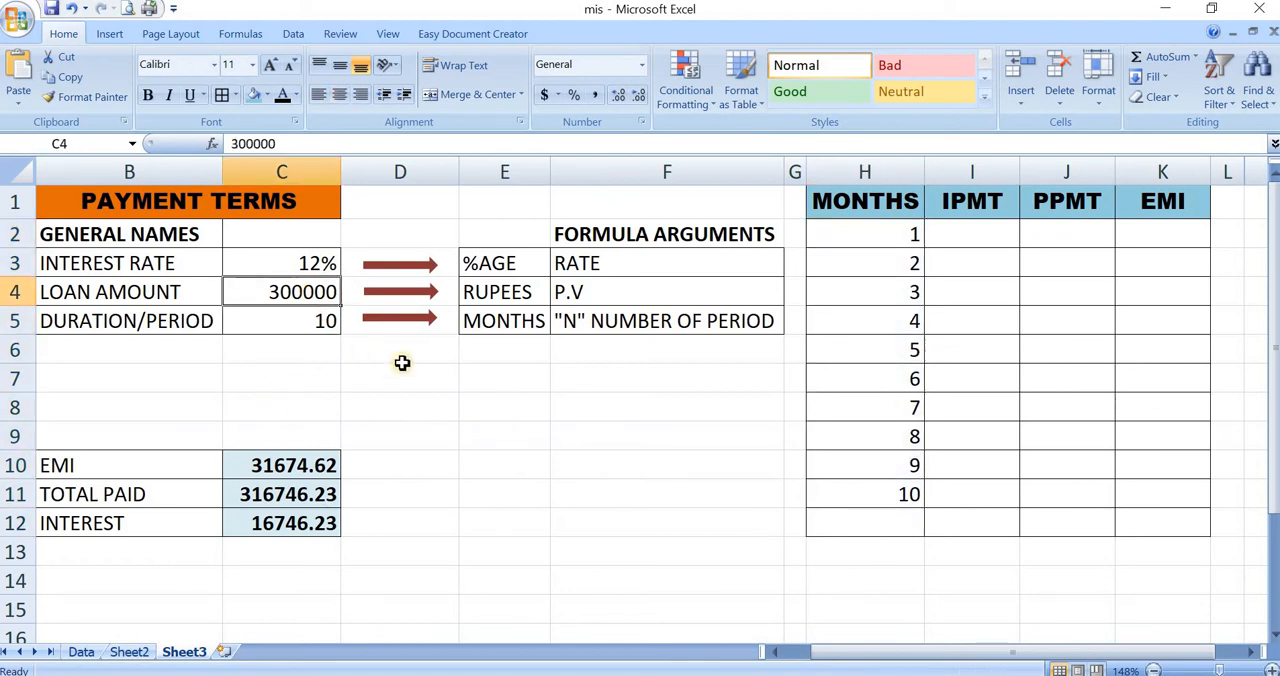
# - Begin an IPMT formula in I2 for month 1, using the monthly interest rate C3/12 as the rate argument
pyautogui.click(979, 235)
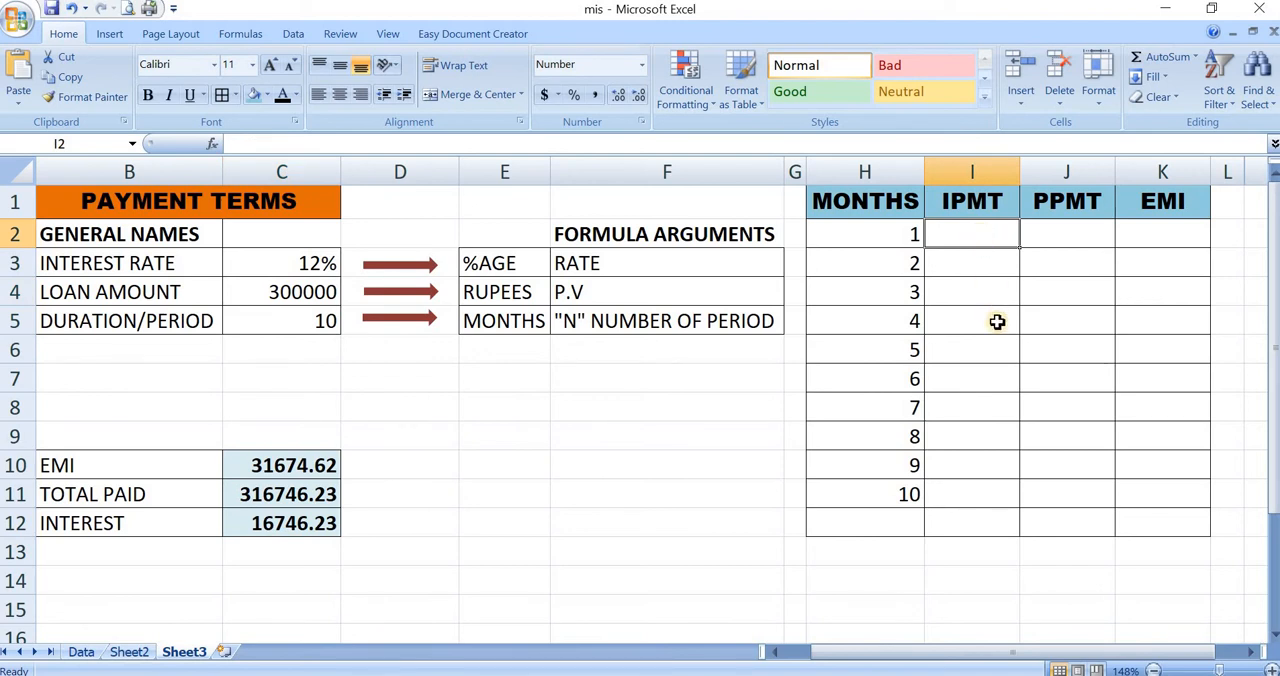
pyautogui.write('=im')
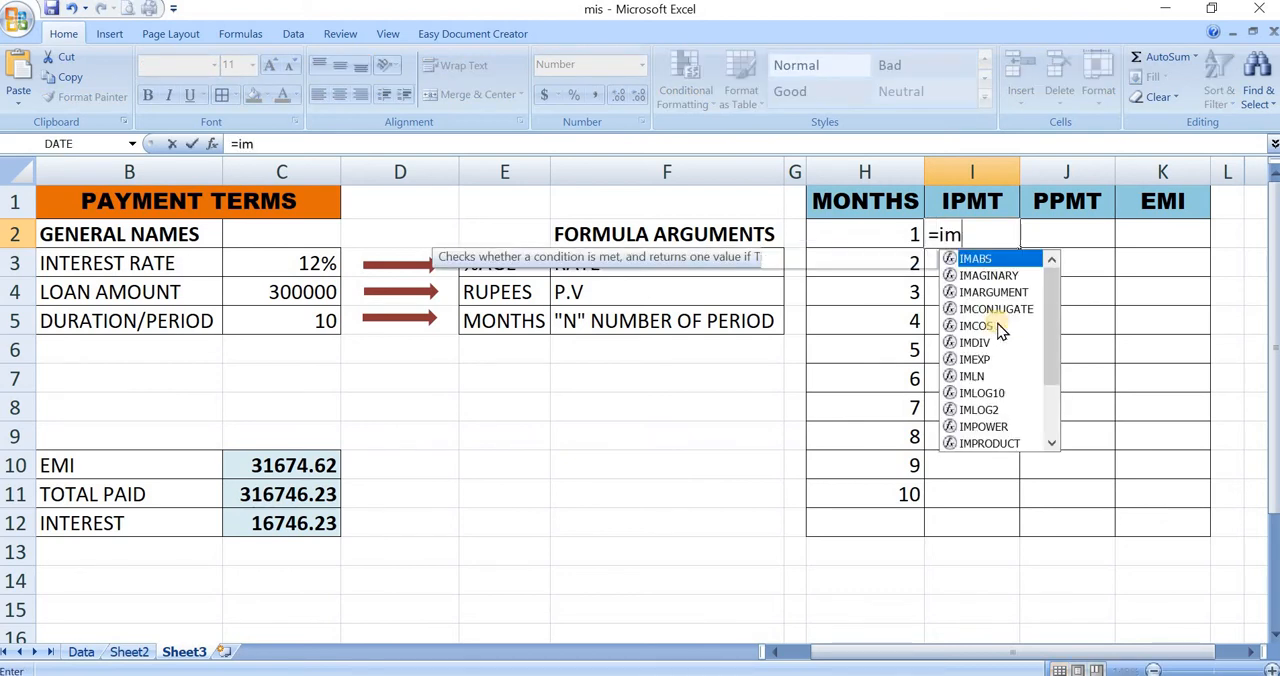
pyautogui.press('BackSpace')
pyautogui.write('pmt')
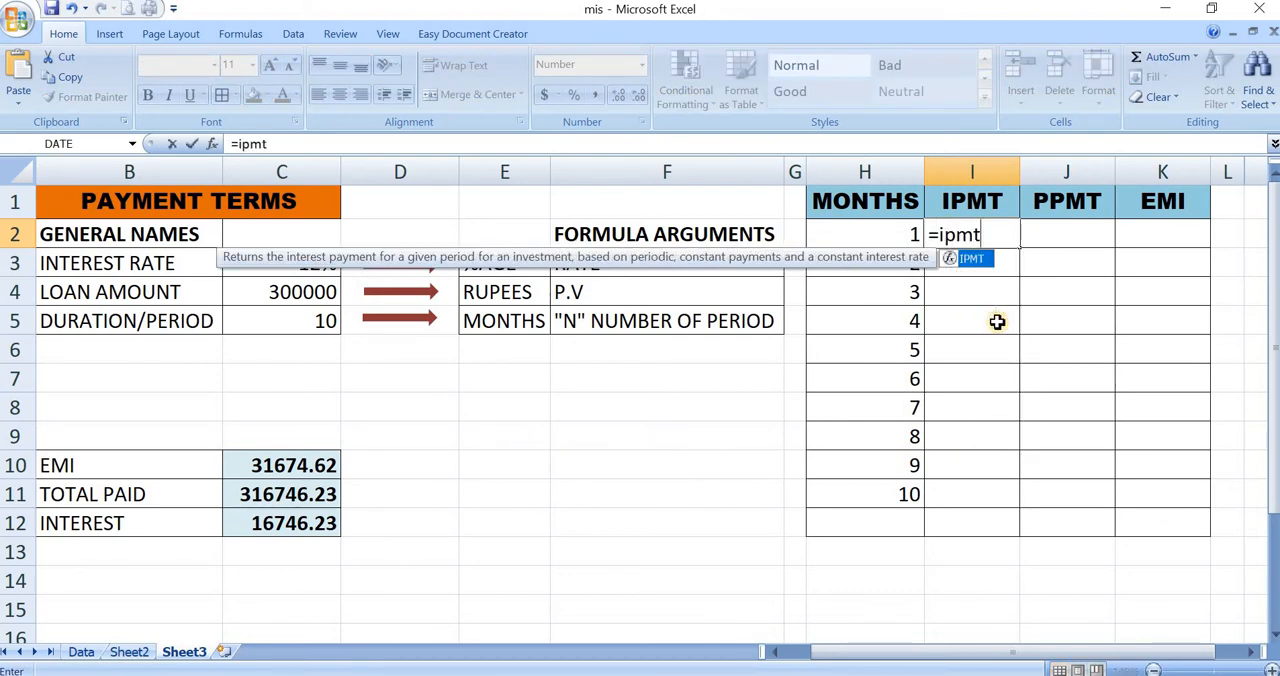
pyautogui.press('Tab')
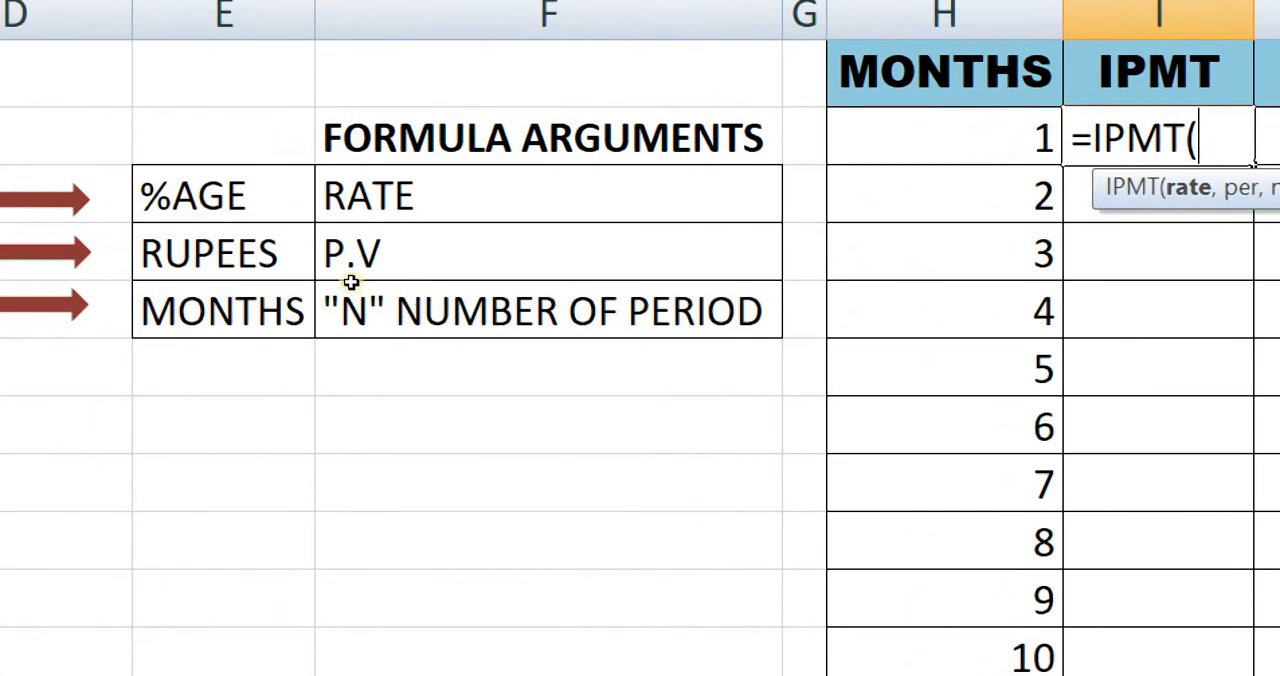
pyautogui.click(104, 234)
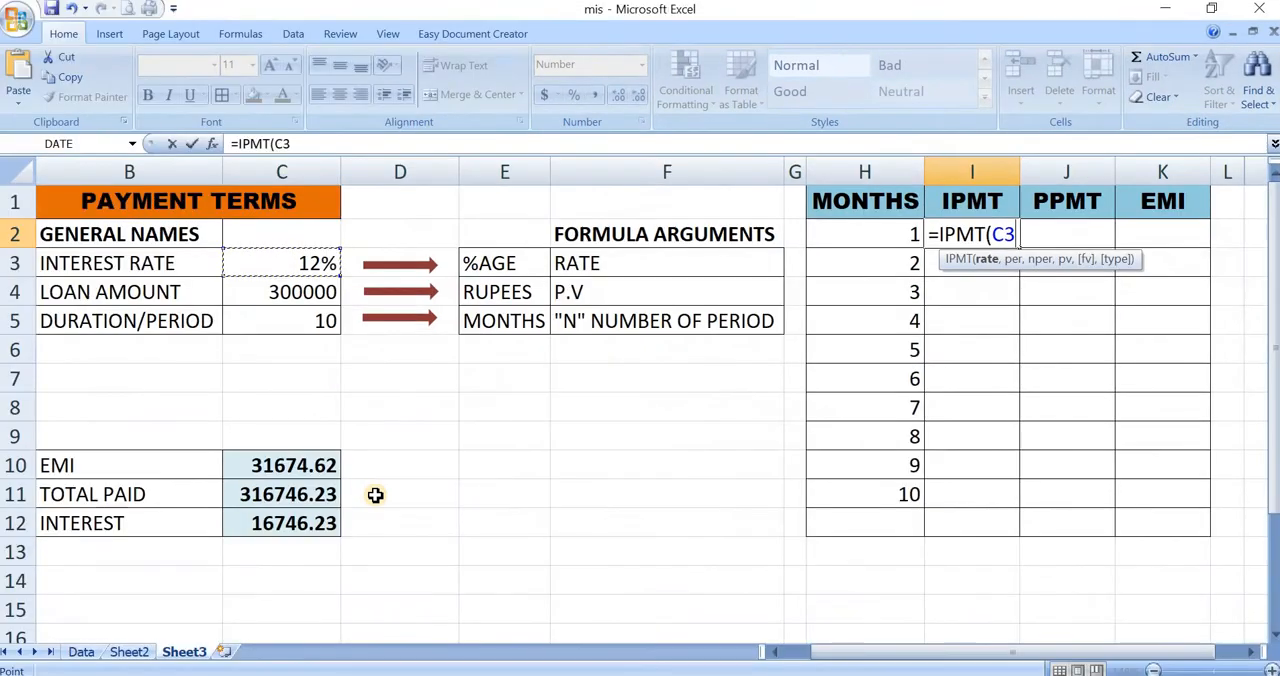
pyautogui.write('/12')
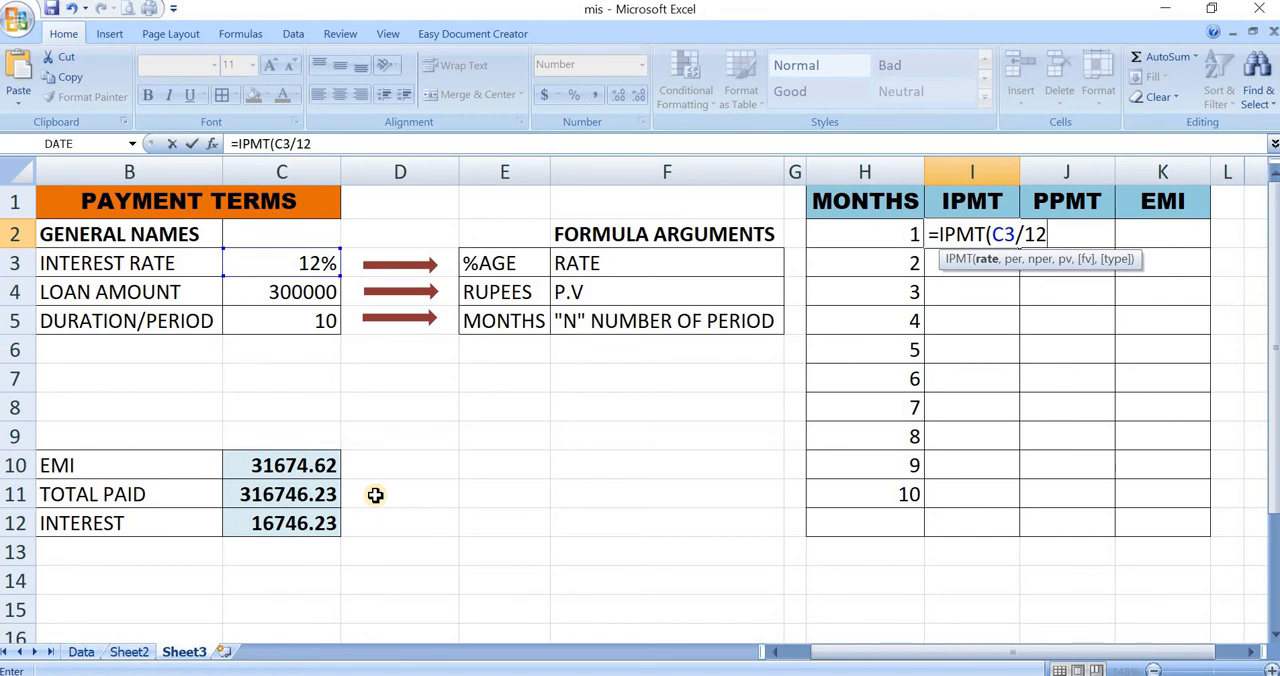
pyautogui.write(',')
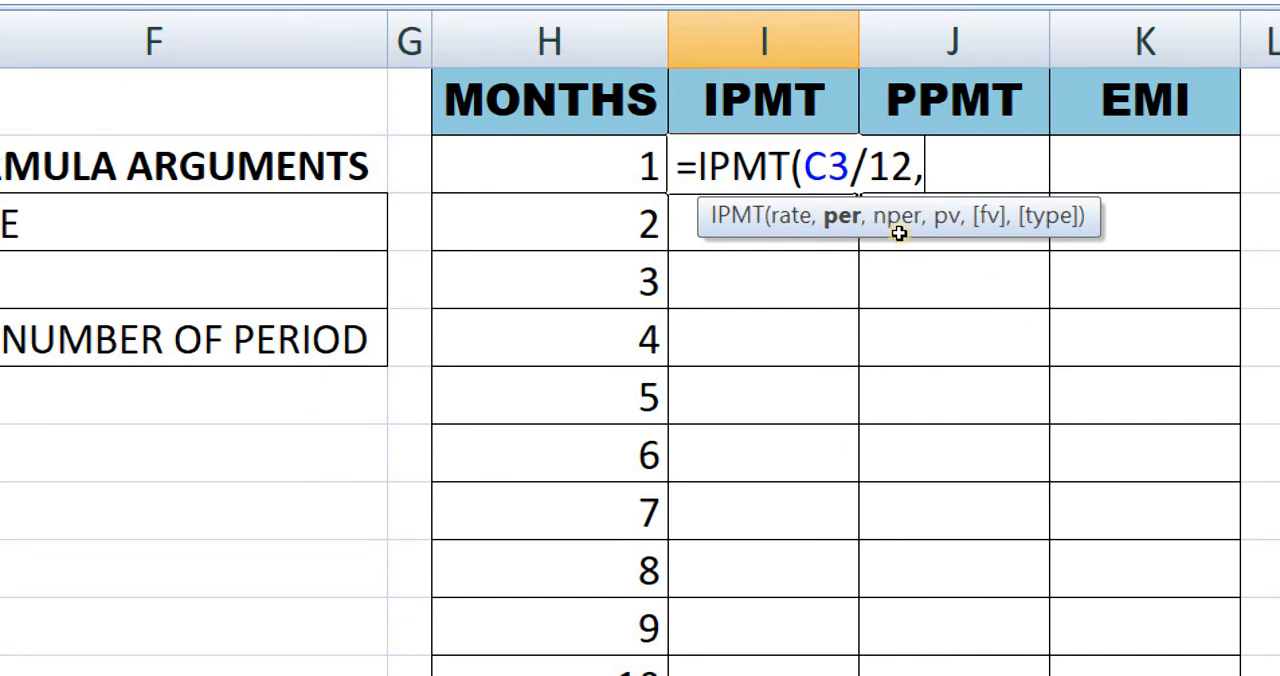
# - Add month cell H2 as the period and duration cell C5 as the number of periods in the IPMT formula
pyautogui.press('Left')
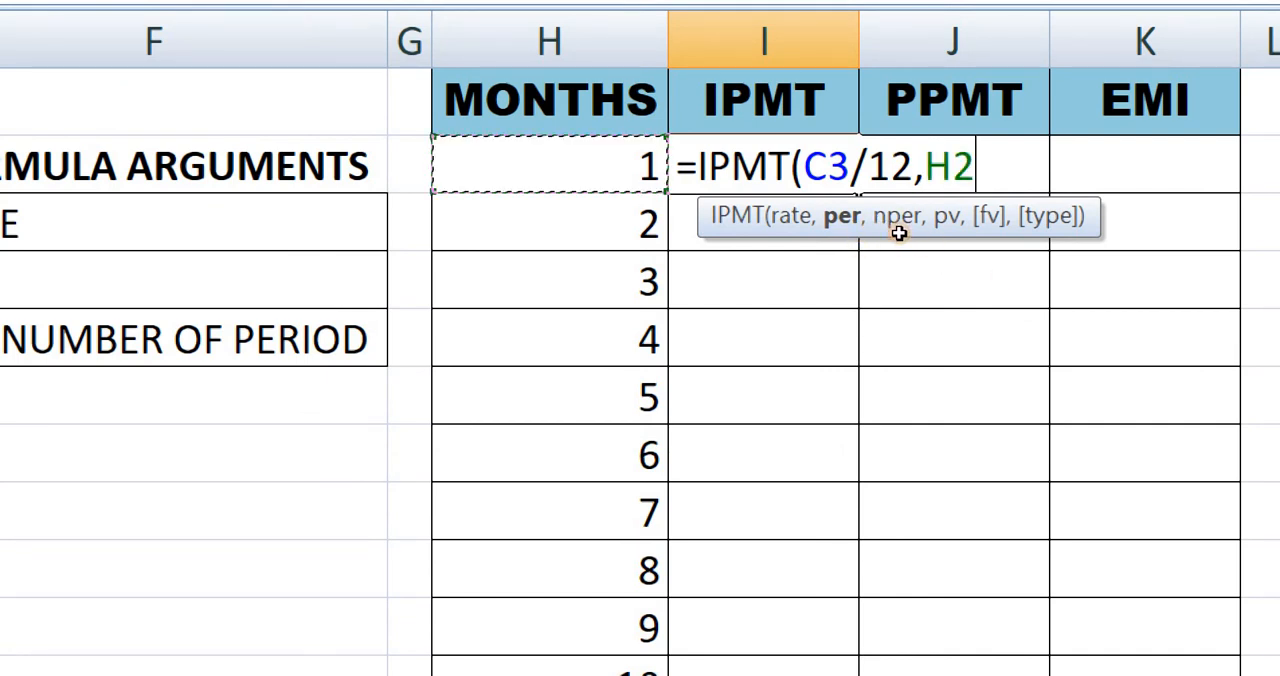
pyautogui.write(',')
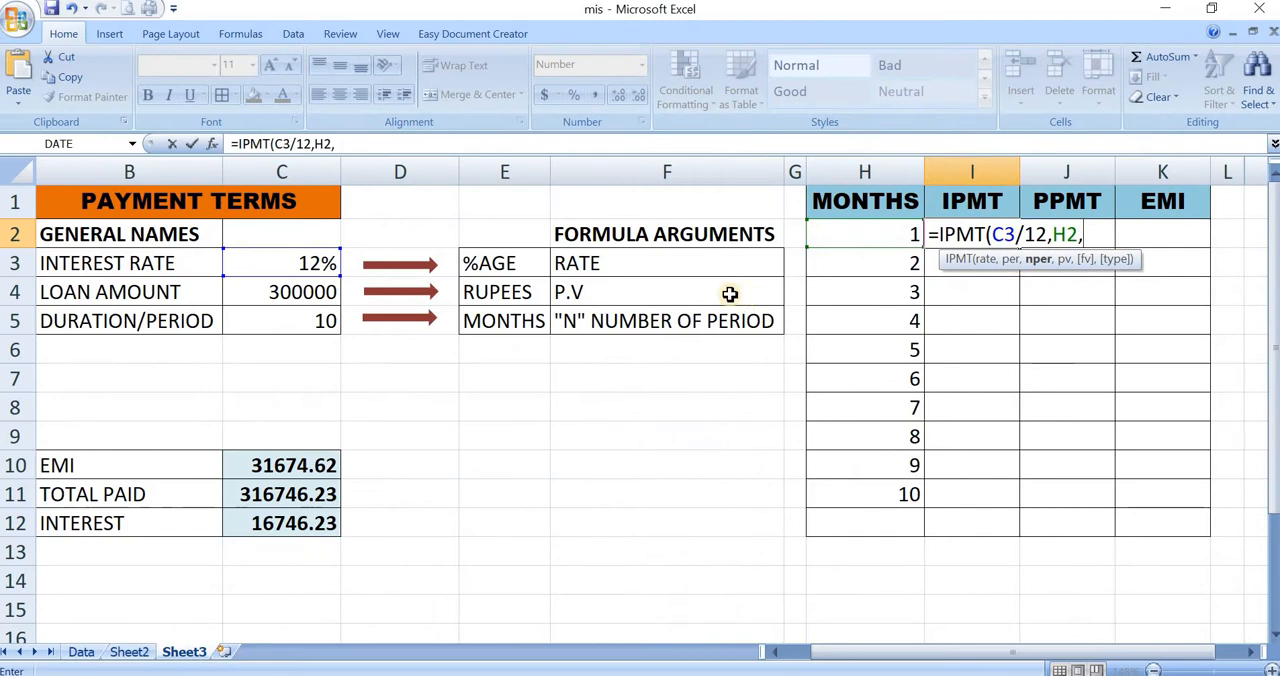
pyautogui.click(150, 309)
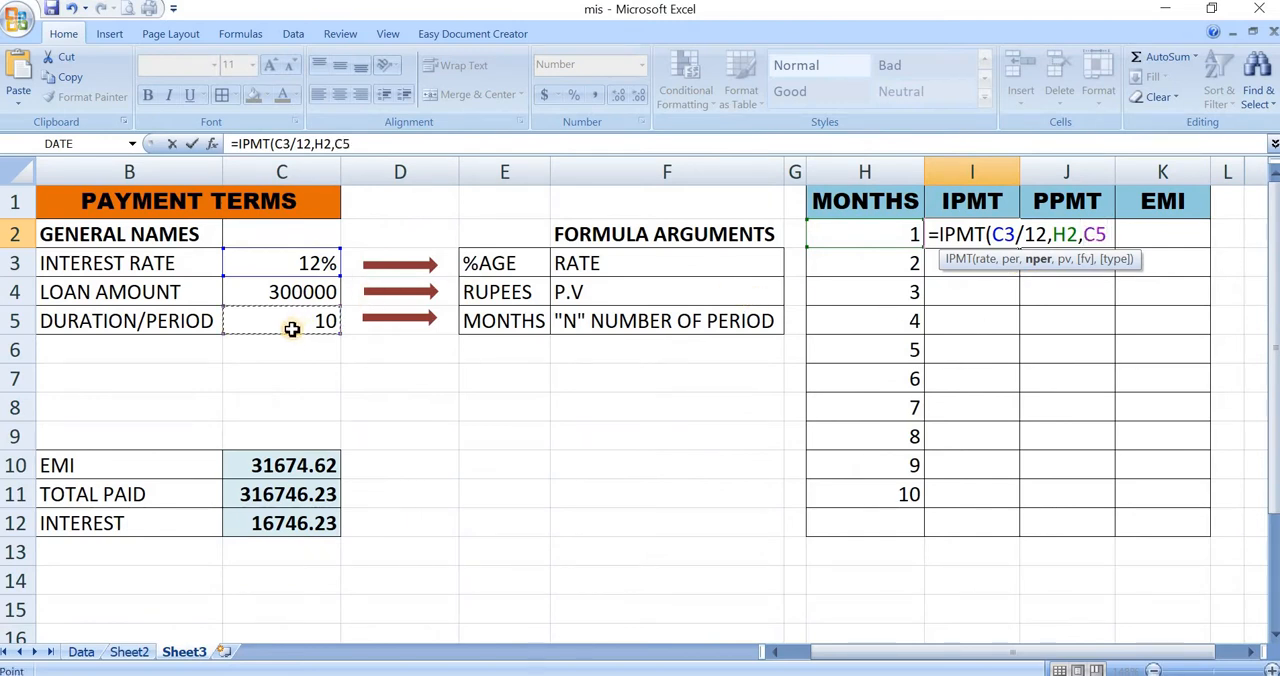
pyautogui.write(',')
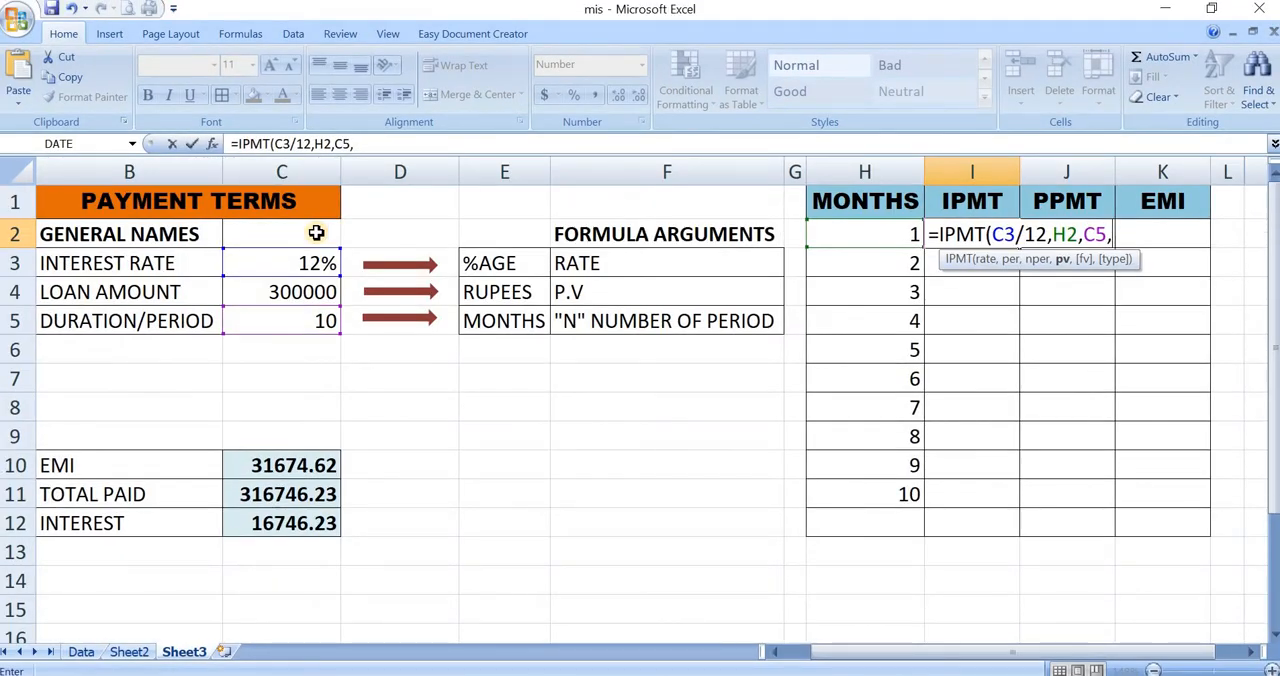
# - Use the negated loan amount -C4 as the present value and complete the formula as =IPMT(C3/12,H2,C5,-C4)
pyautogui.click(305, 290)
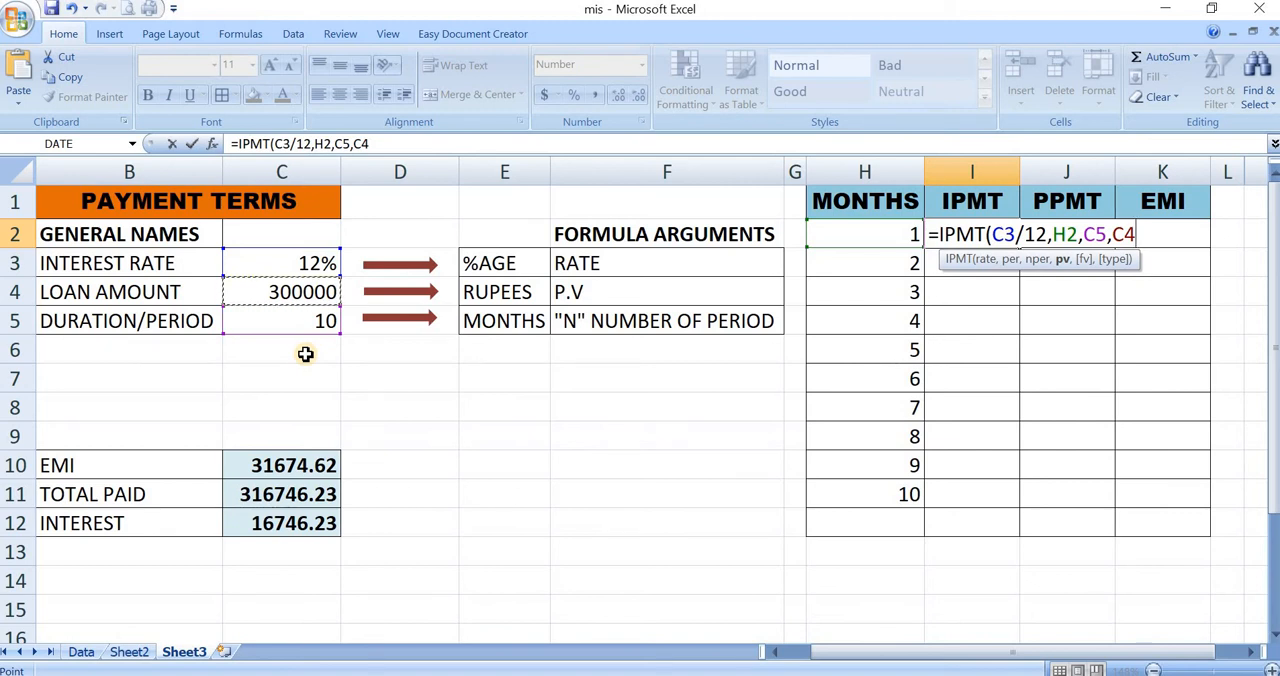
pyautogui.press('BackSpace')
pyautogui.press('BackSpace')
pyautogui.write('-')
pyautogui.click(305, 288)
pyautogui.write(')')
pyautogui.press('Return')
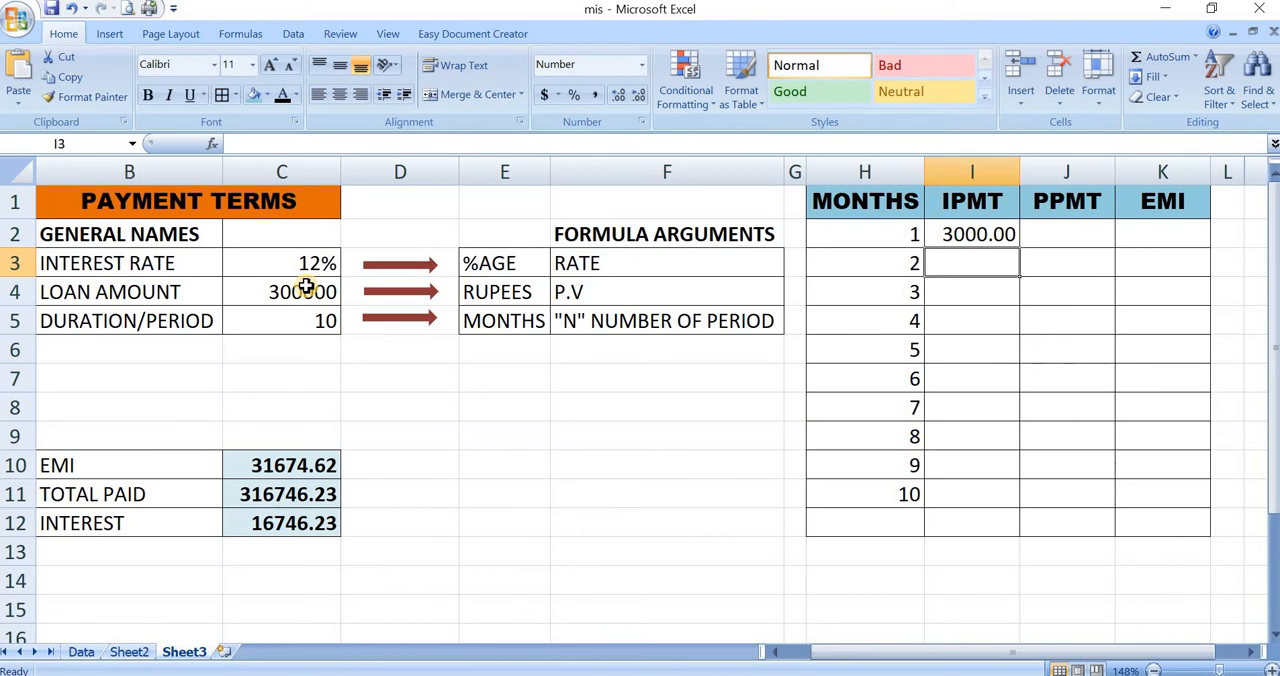
pyautogui.click(298, 323)
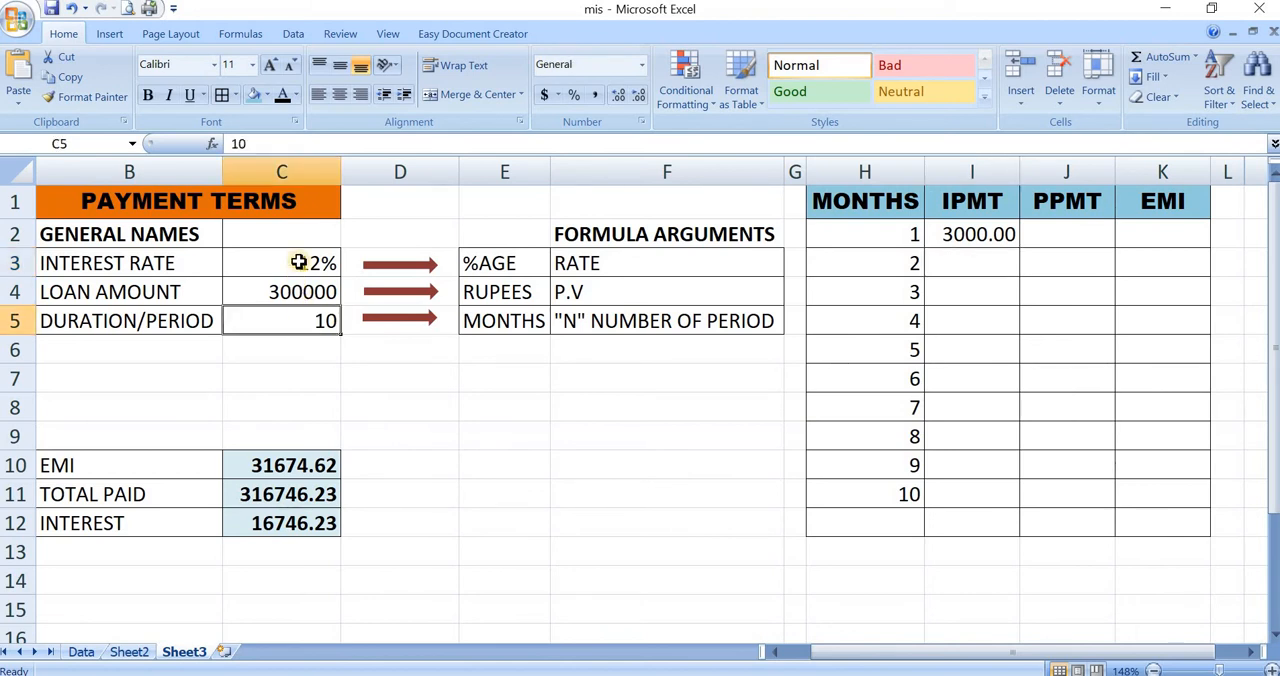
pyautogui.click(868, 232)
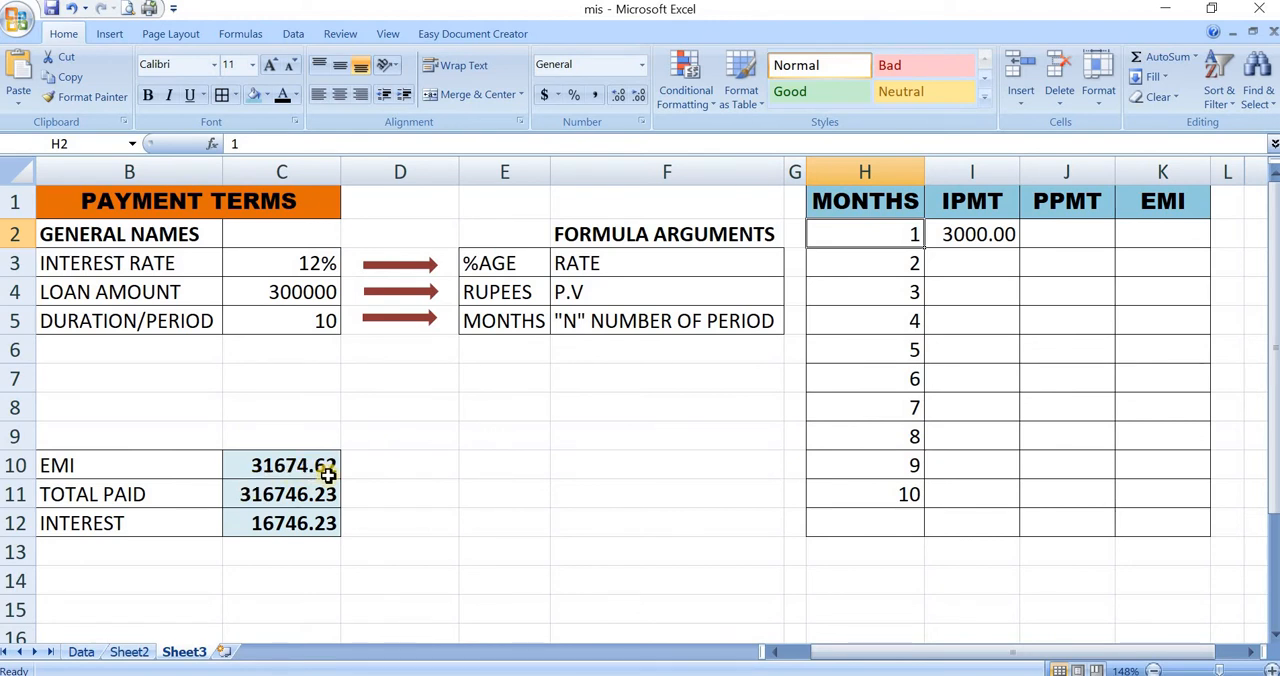
pyautogui.click(982, 237)
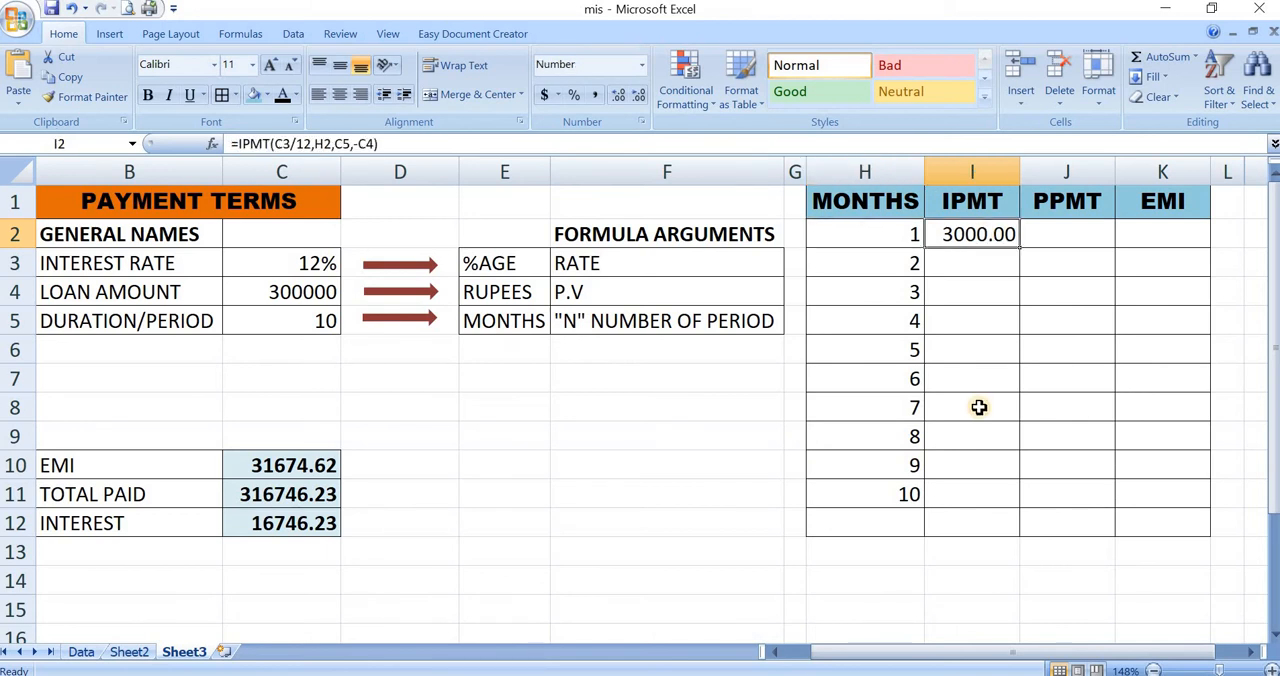
pyautogui.click(990, 259)
pyautogui.click(977, 290)
# - Make the rate, duration and loan amount references absolute in I2, giving =IPMT($C$3/12,H2,$C$5,-$C$4)
pyautogui.click(983, 240)
pyautogui.press('F2')
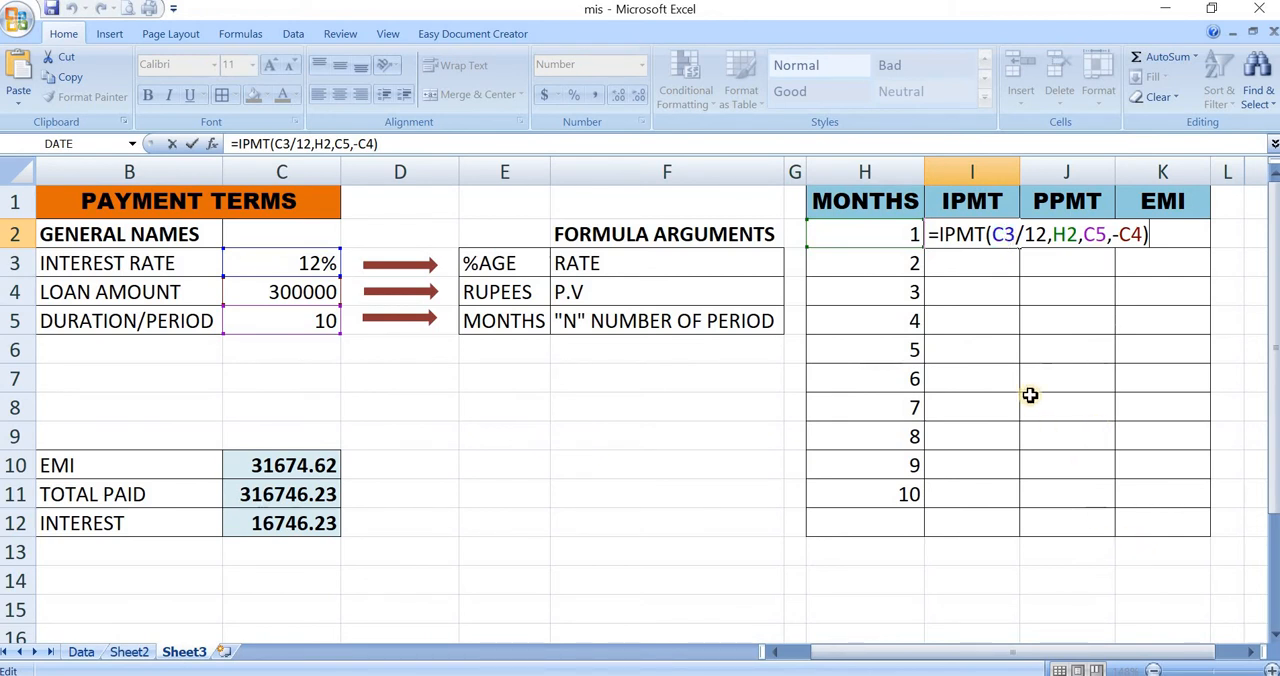
pyautogui.click(1002, 236)
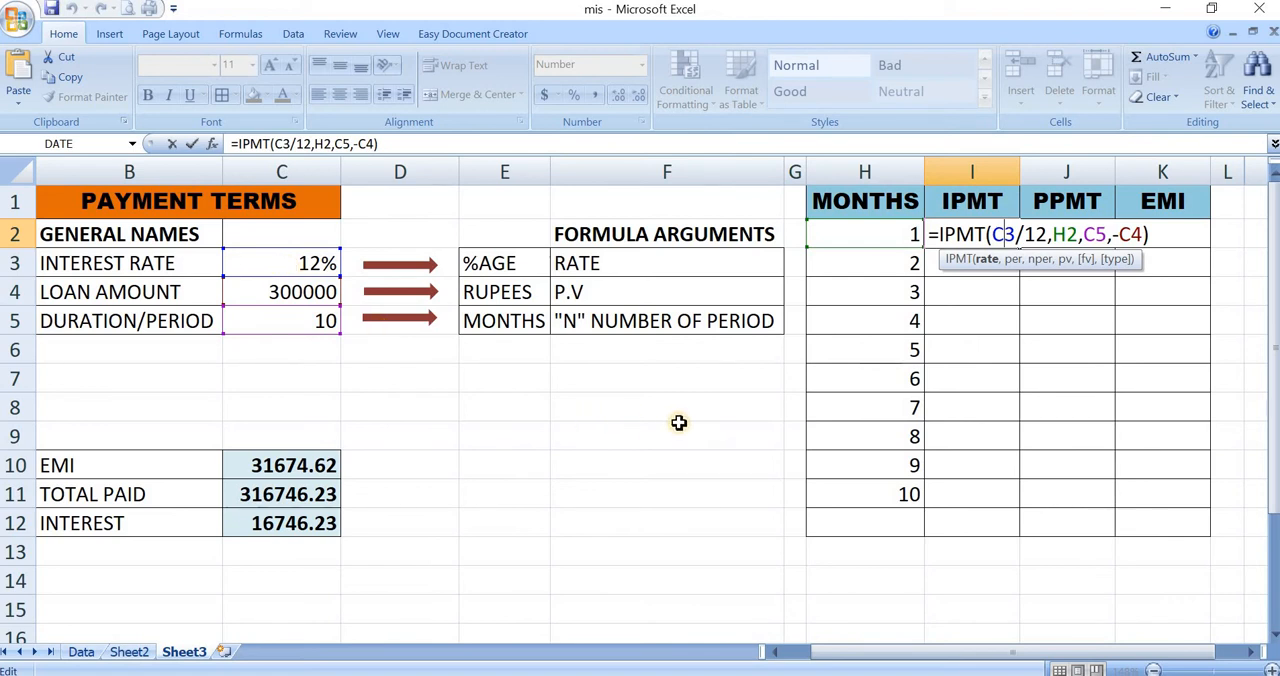
pyautogui.press('F4')
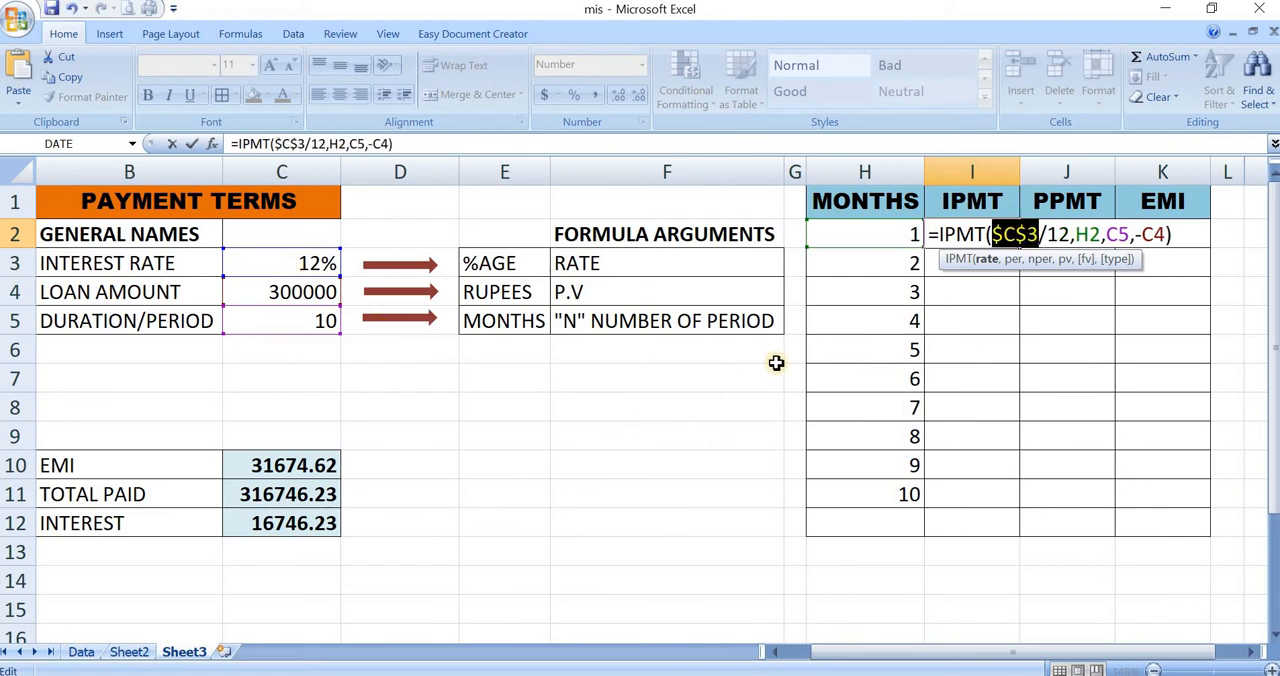
pyautogui.click(1093, 234)
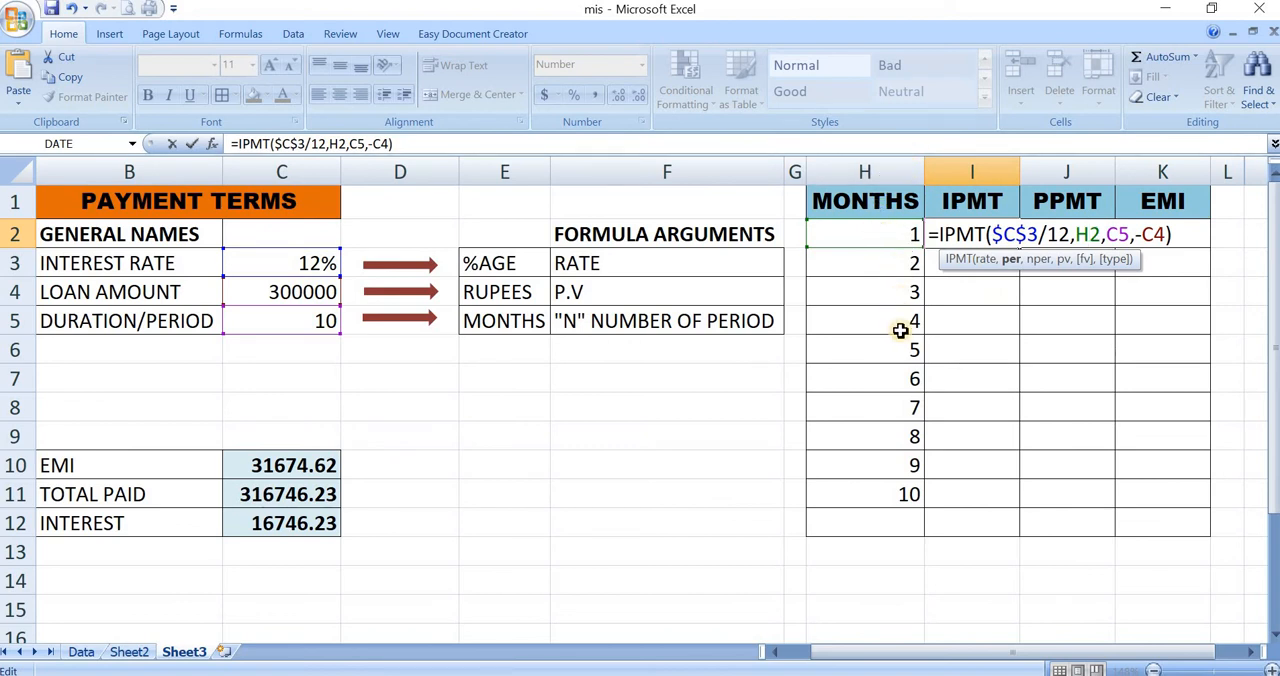
pyautogui.click(1116, 234)
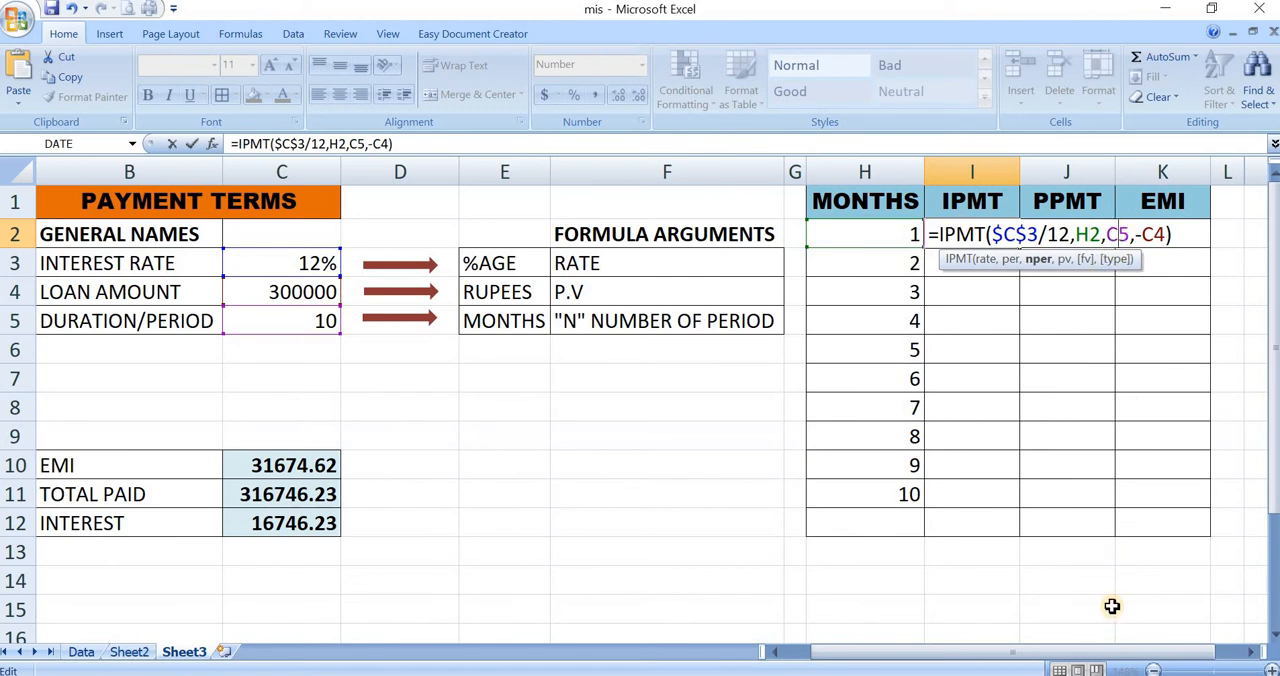
pyautogui.press('F4')
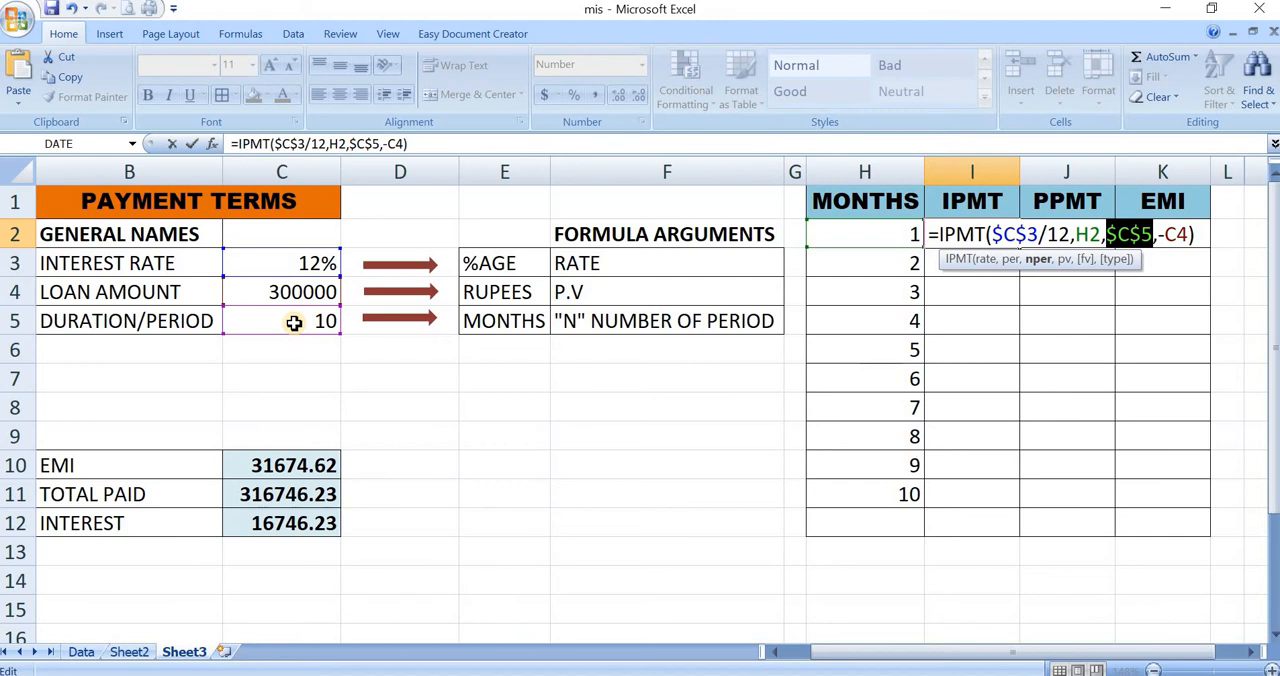
pyautogui.click(1170, 233)
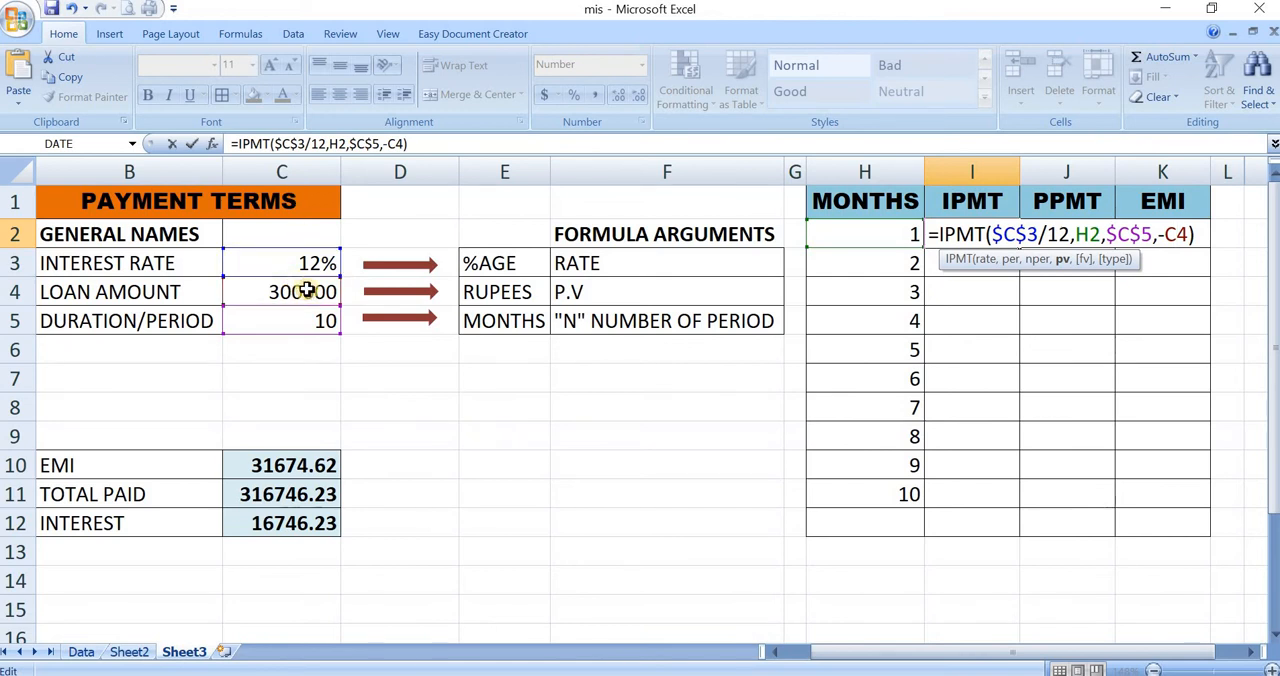
pyautogui.press('F4')
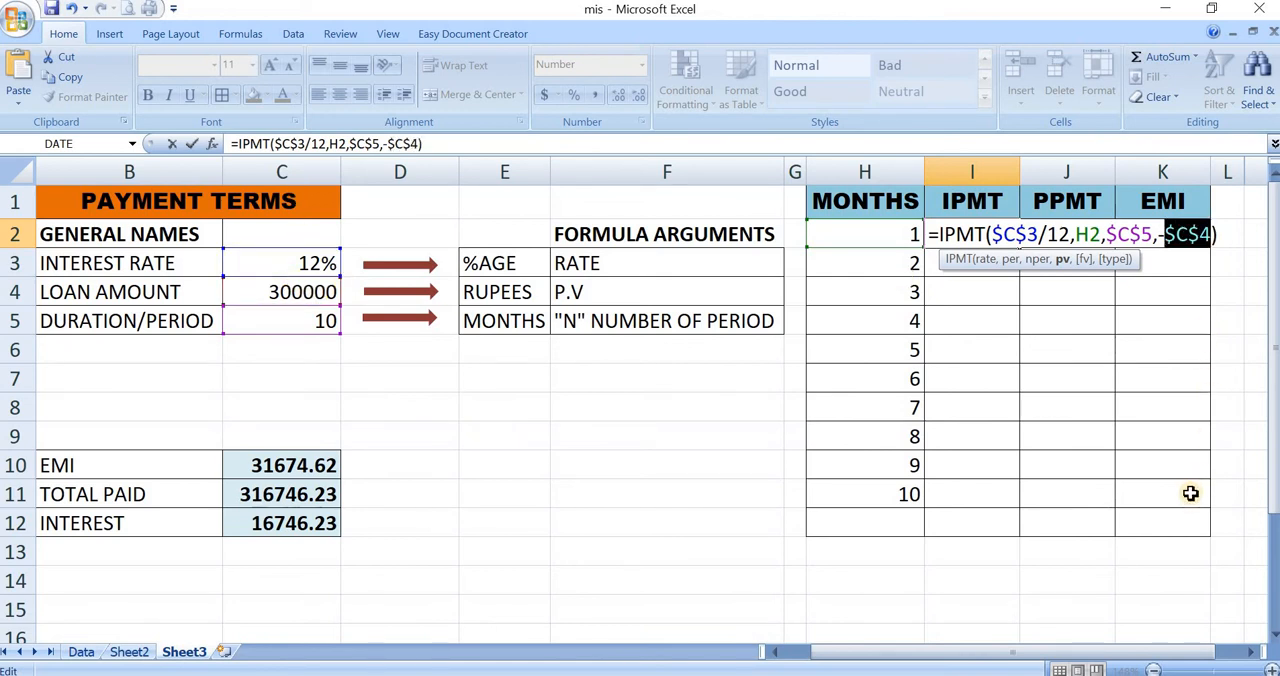
pyautogui.press('Return')
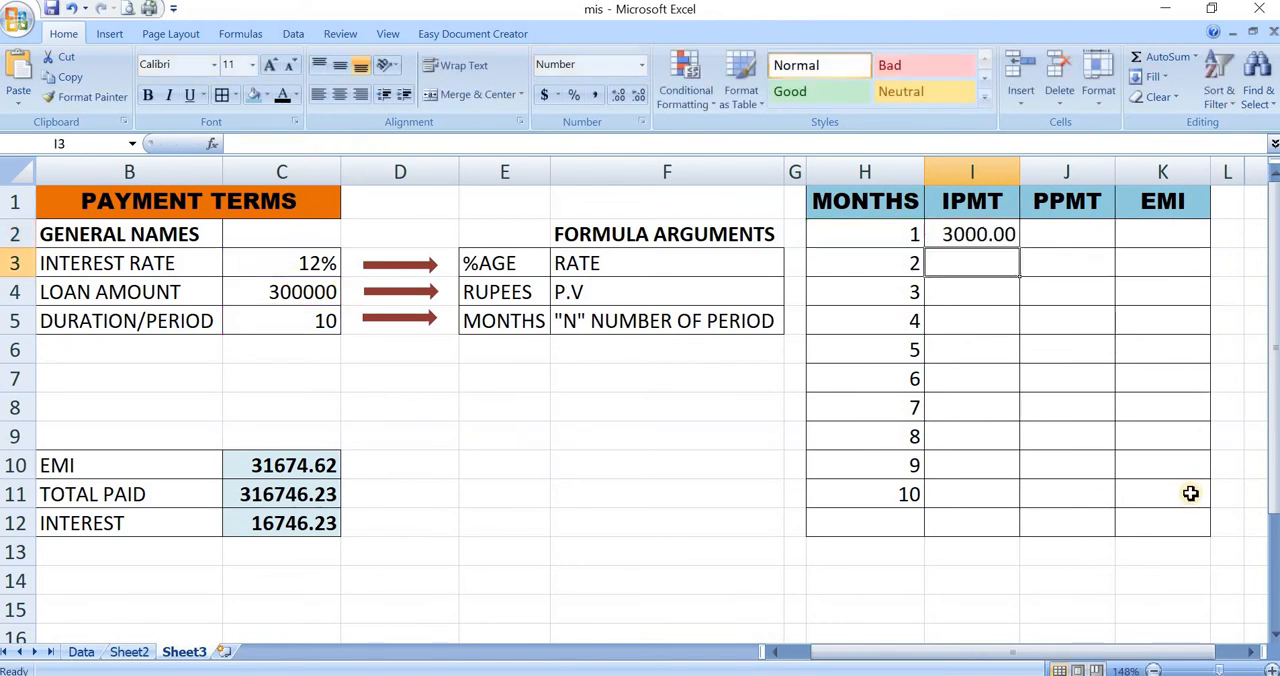
# - Copy the IPMT formula from I2 into I3:I11 for months 2 to 10
pyautogui.press('Up')
pyautogui.hotkey('ctrl', 'c')
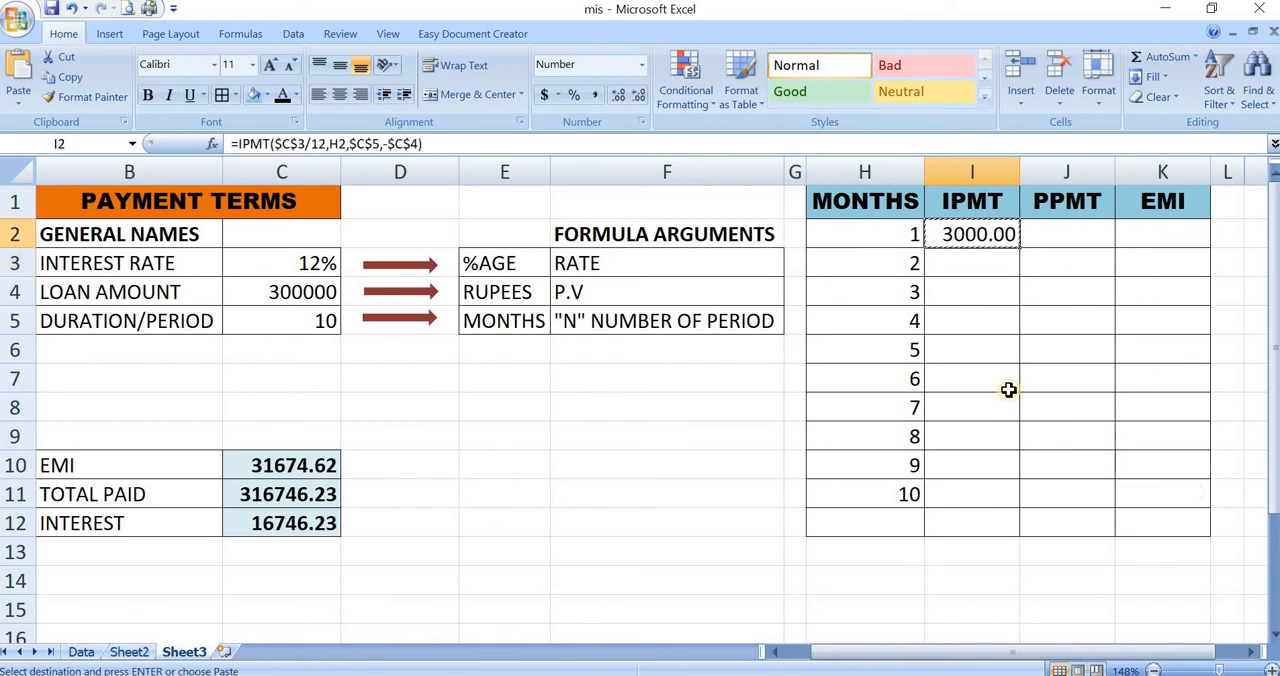
pyautogui.moveTo(966, 263); pyautogui.dragTo(981, 490)
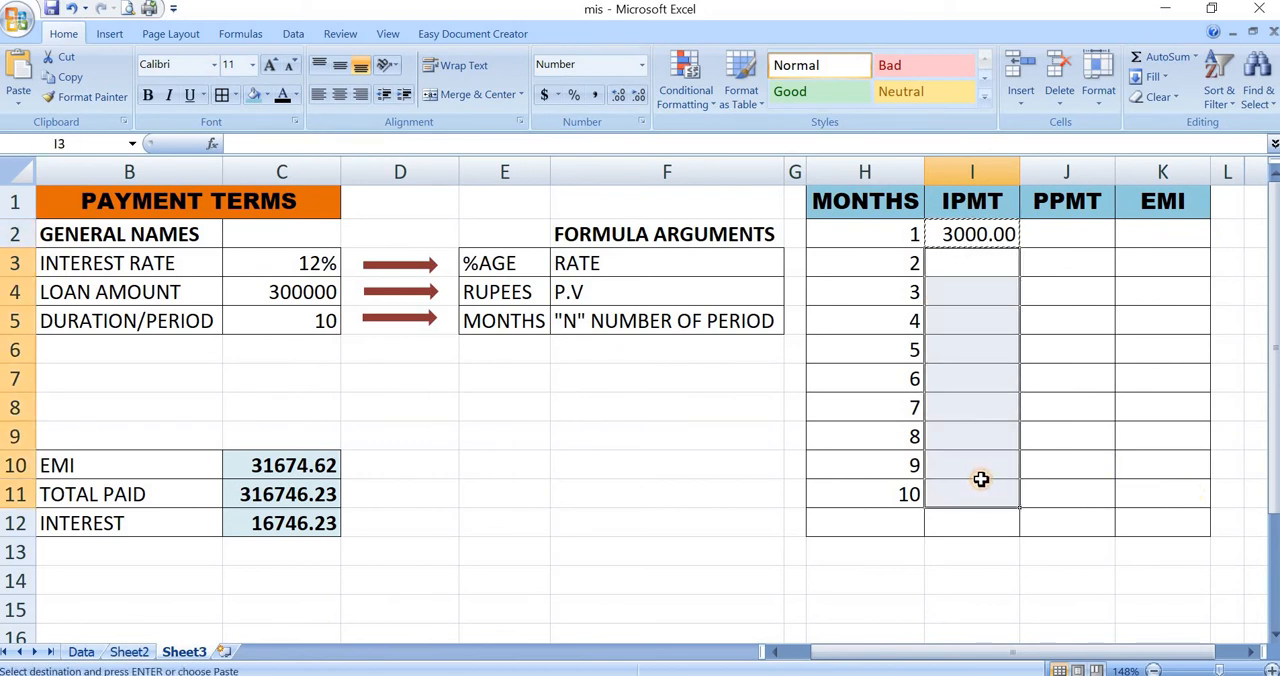
pyautogui.hotkey('ctrl', 'v')
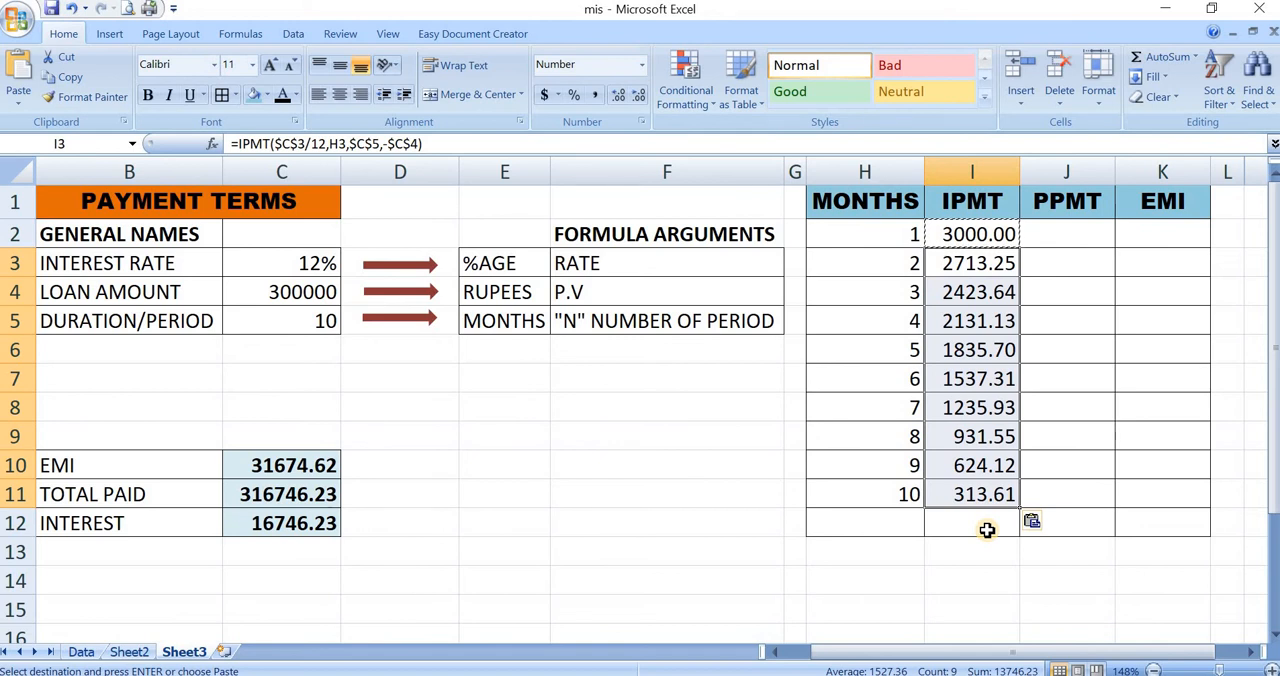
pyautogui.click(1049, 237)
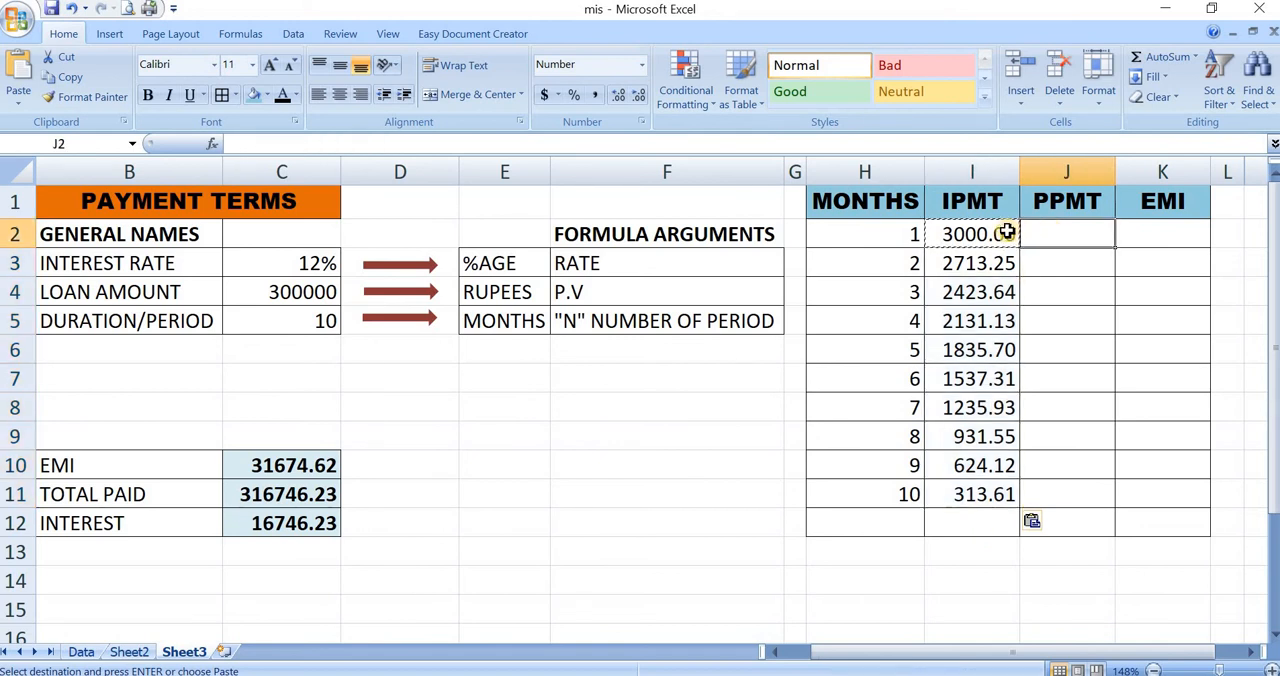
pyautogui.click(979, 275)
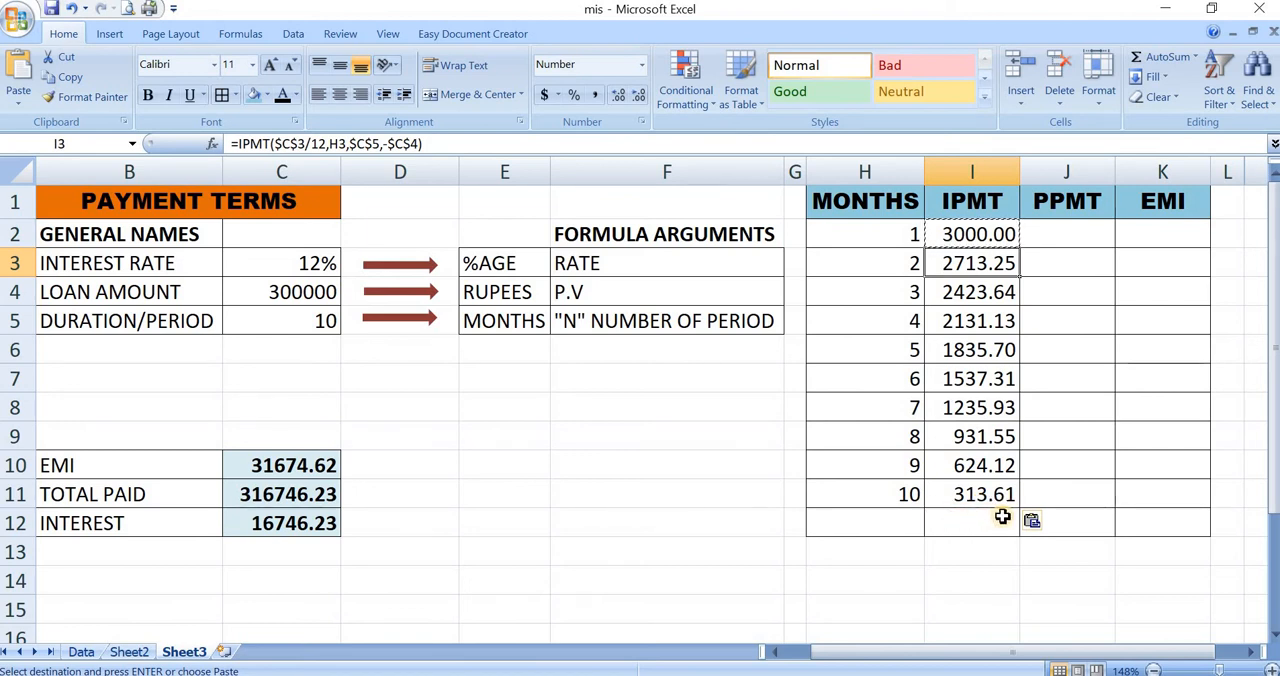
pyautogui.click(1082, 238)
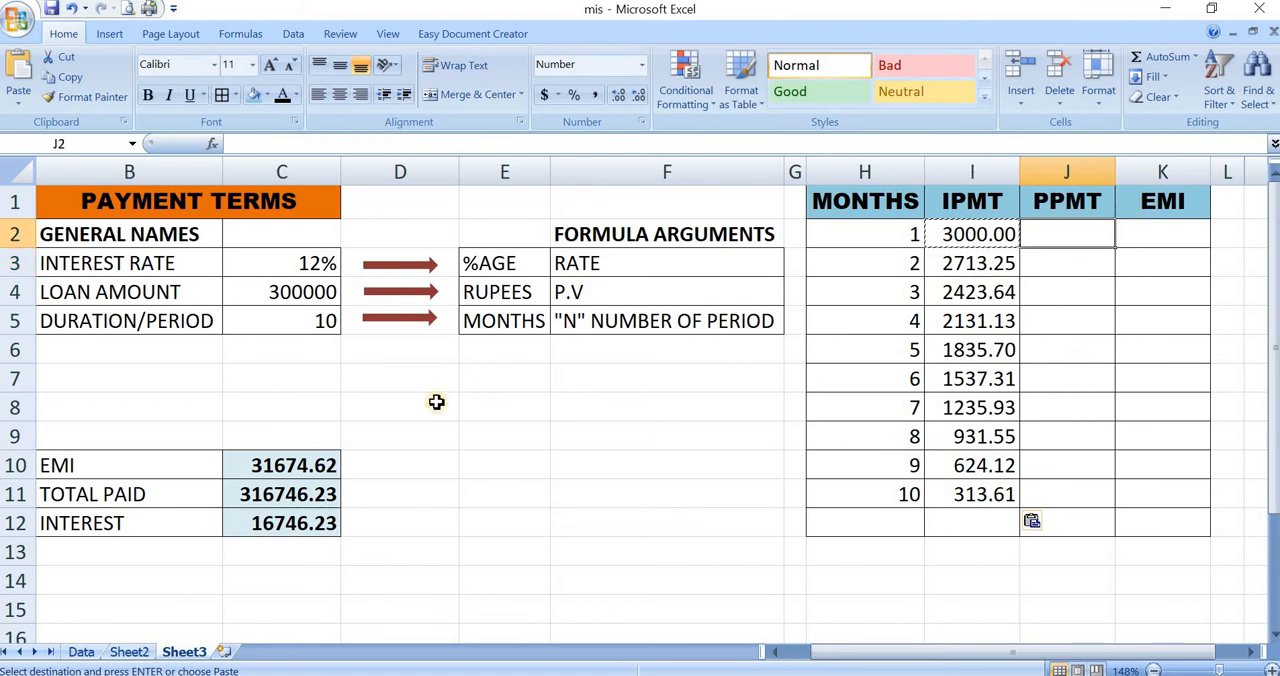
pyautogui.click(282, 466)
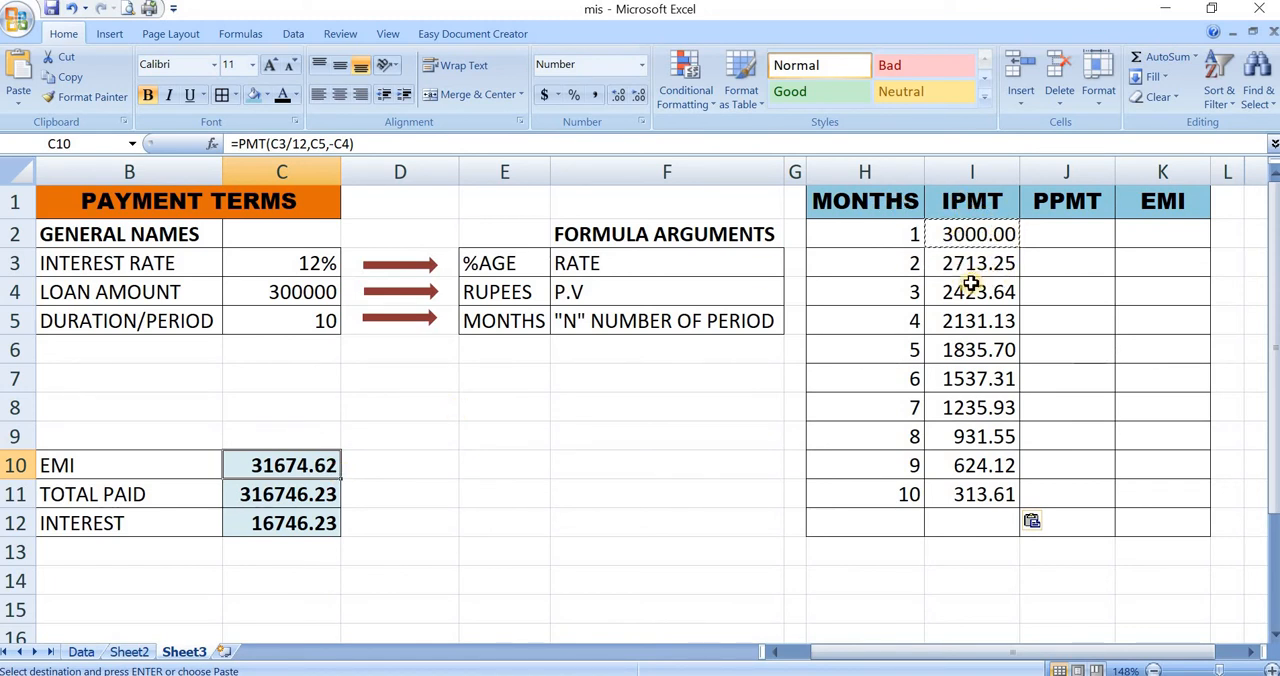
# - Start a PPMT formula in J2 for month 1, using the monthly interest rate C3/12 as the rate
pyautogui.click(1067, 238)
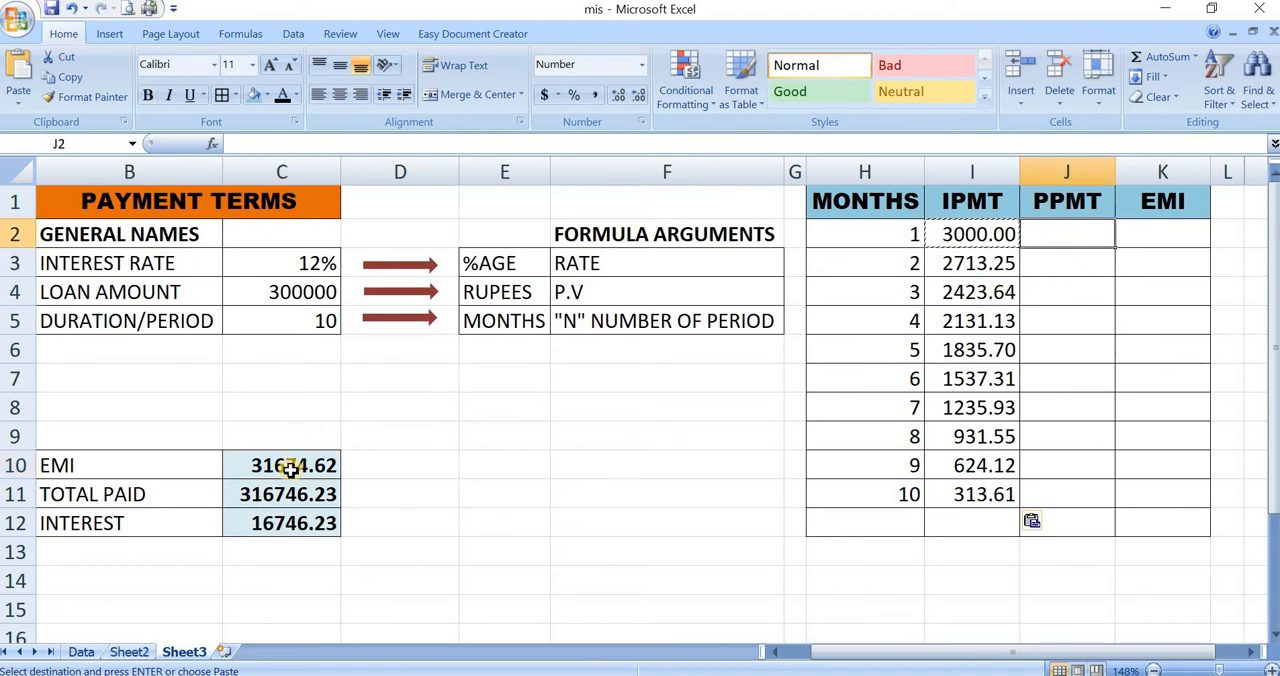
pyautogui.click(986, 232)
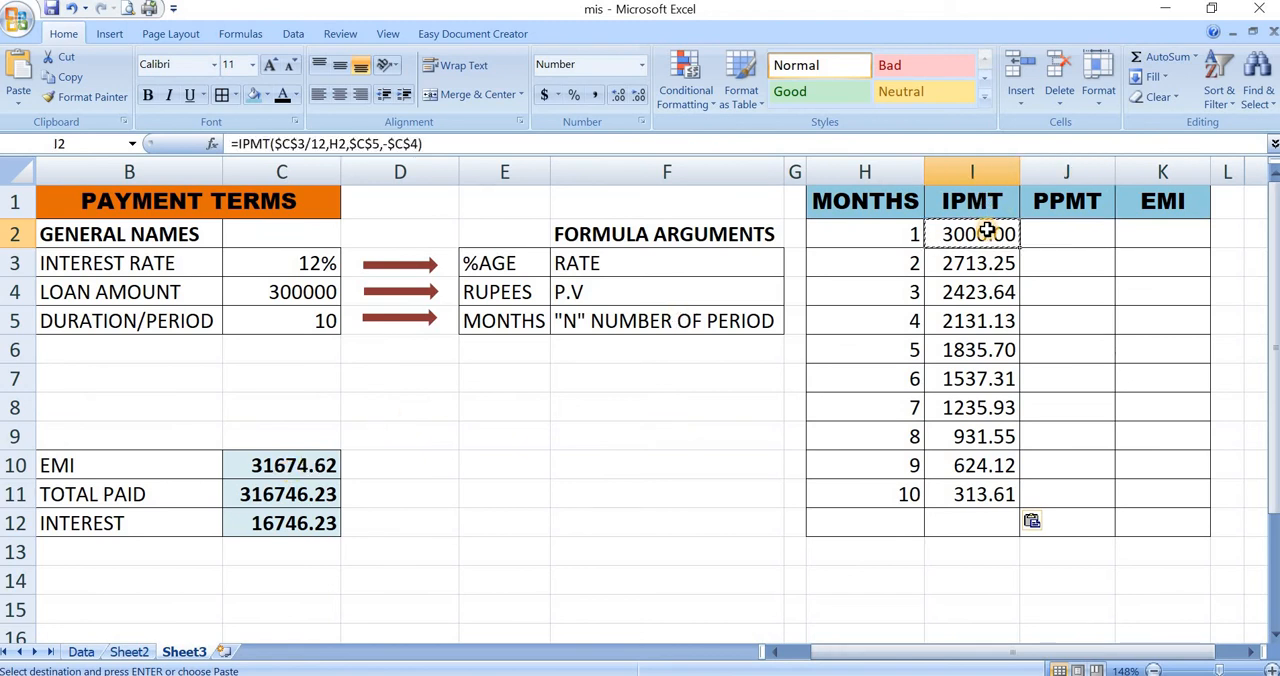
pyautogui.click(1080, 235)
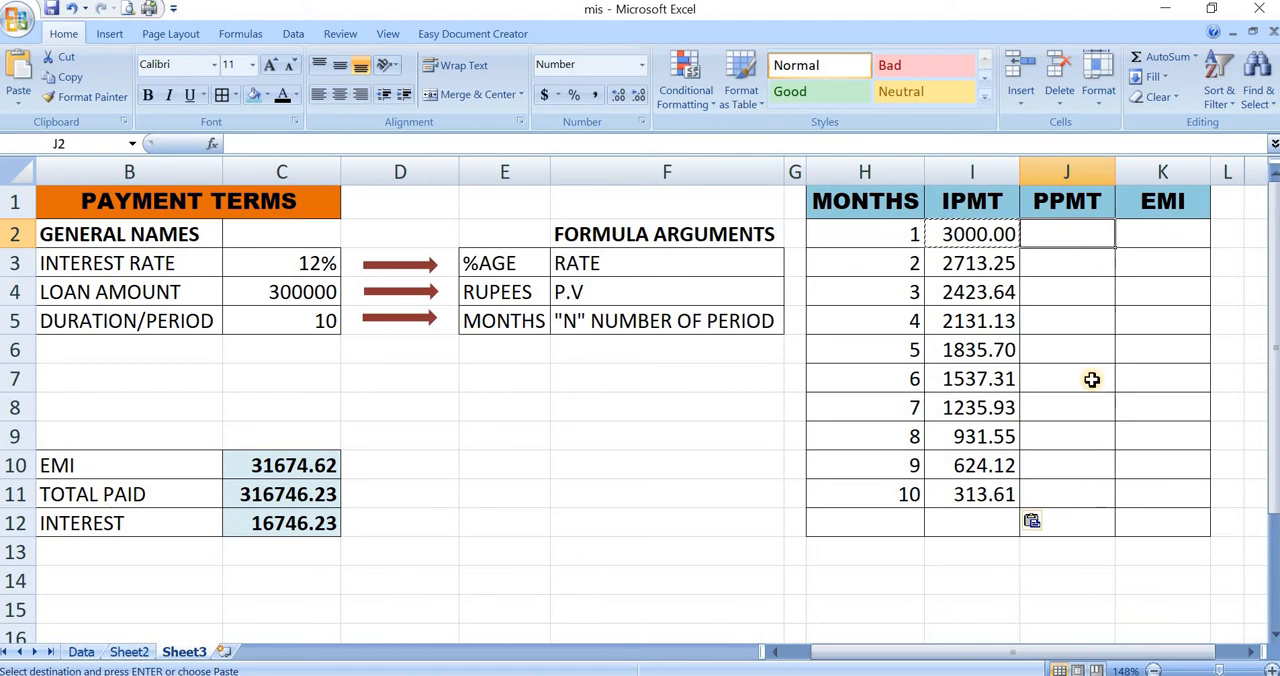
pyautogui.write('=ppm')
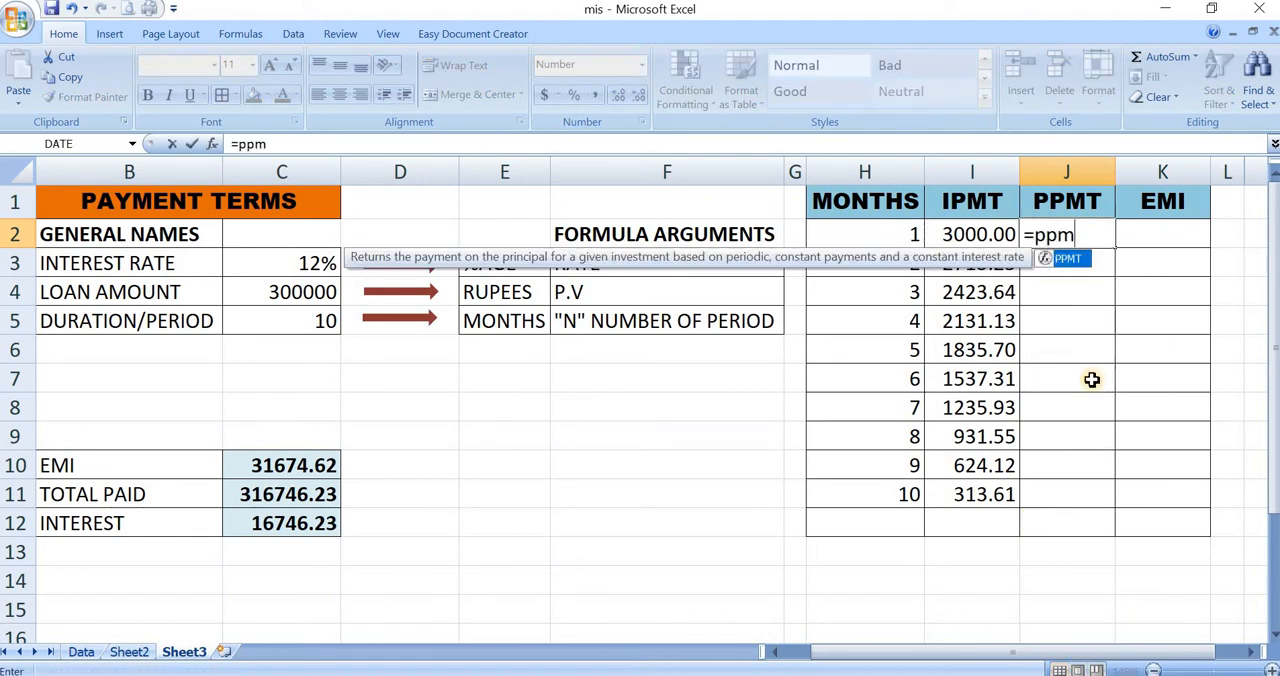
pyautogui.write('t')
pyautogui.press('Tab')
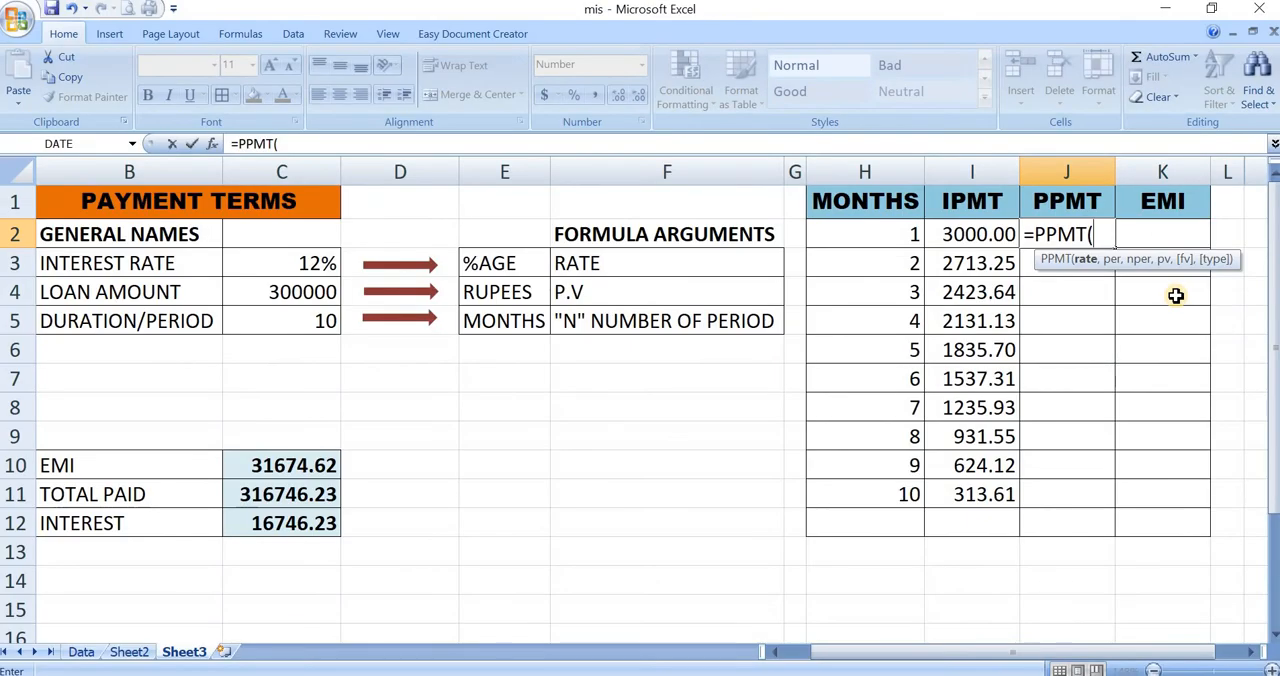
pyautogui.click(285, 260)
pyautogui.write('/')
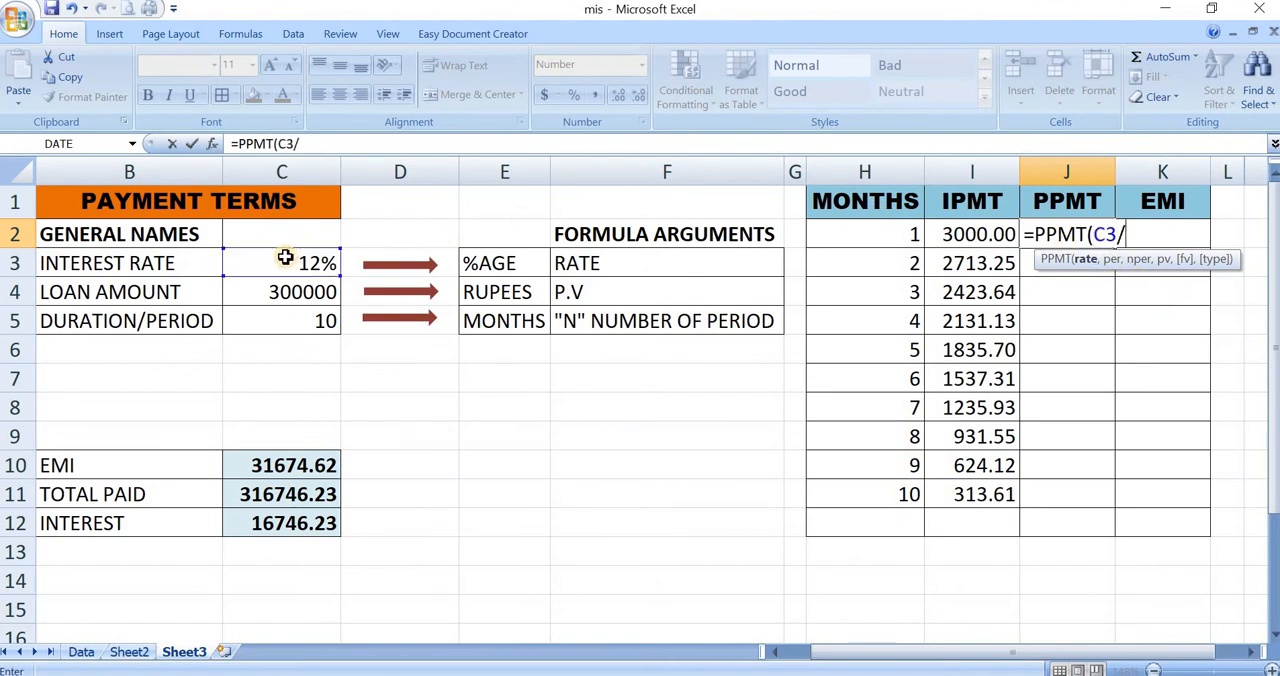
pyautogui.write('12,')
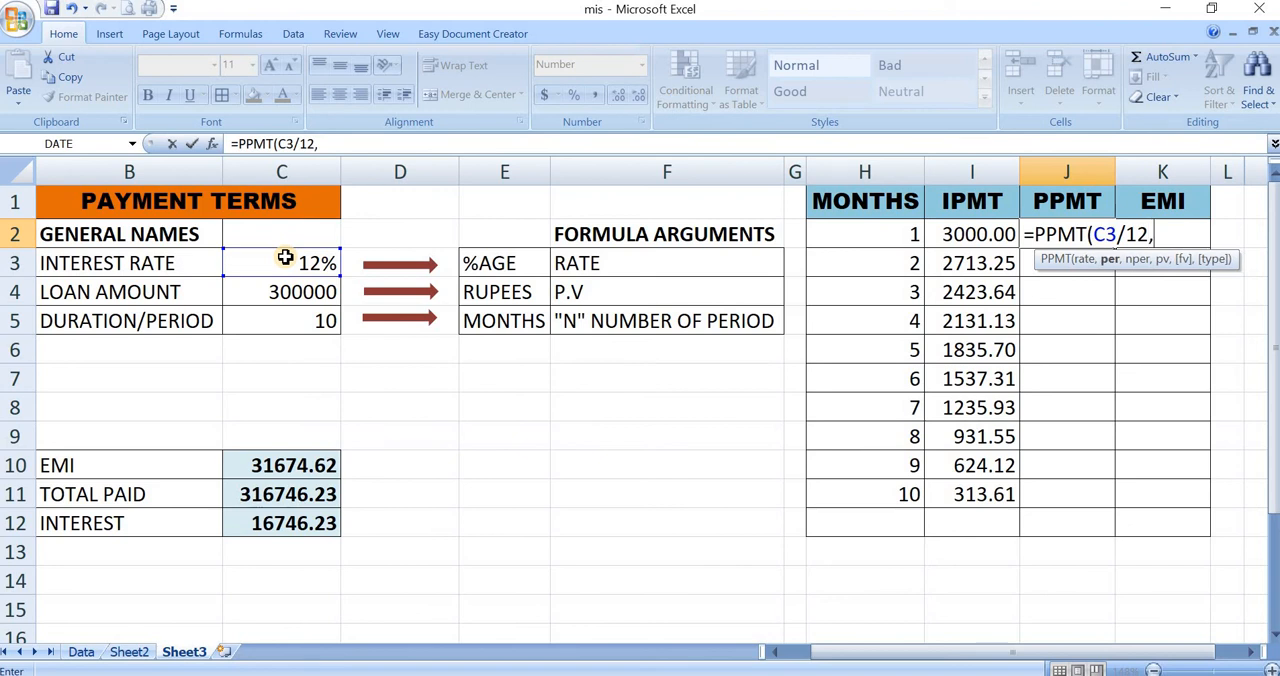
# - Add the month H2, duration C5 and negated loan amount -C4, completing J2 as =PPMT(C3/12,H2,C5,-C4)
pyautogui.click(906, 236)
pyautogui.write(',')
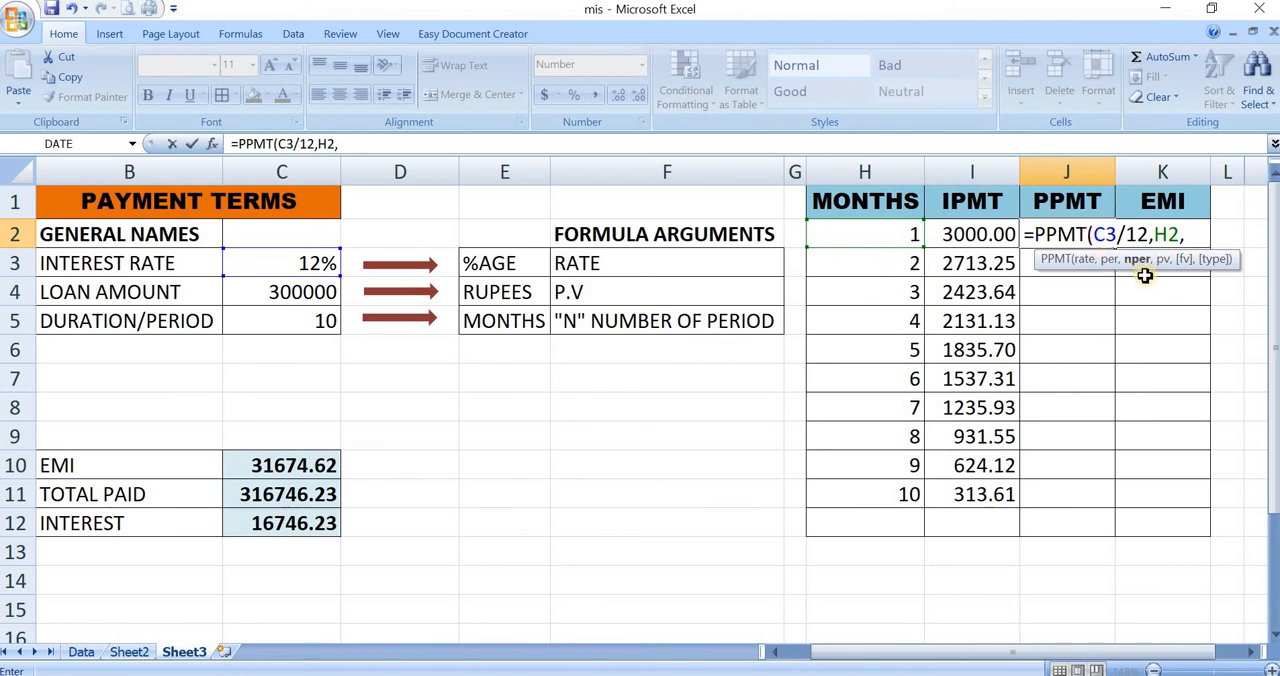
pyautogui.click(284, 323)
pyautogui.write(',-')
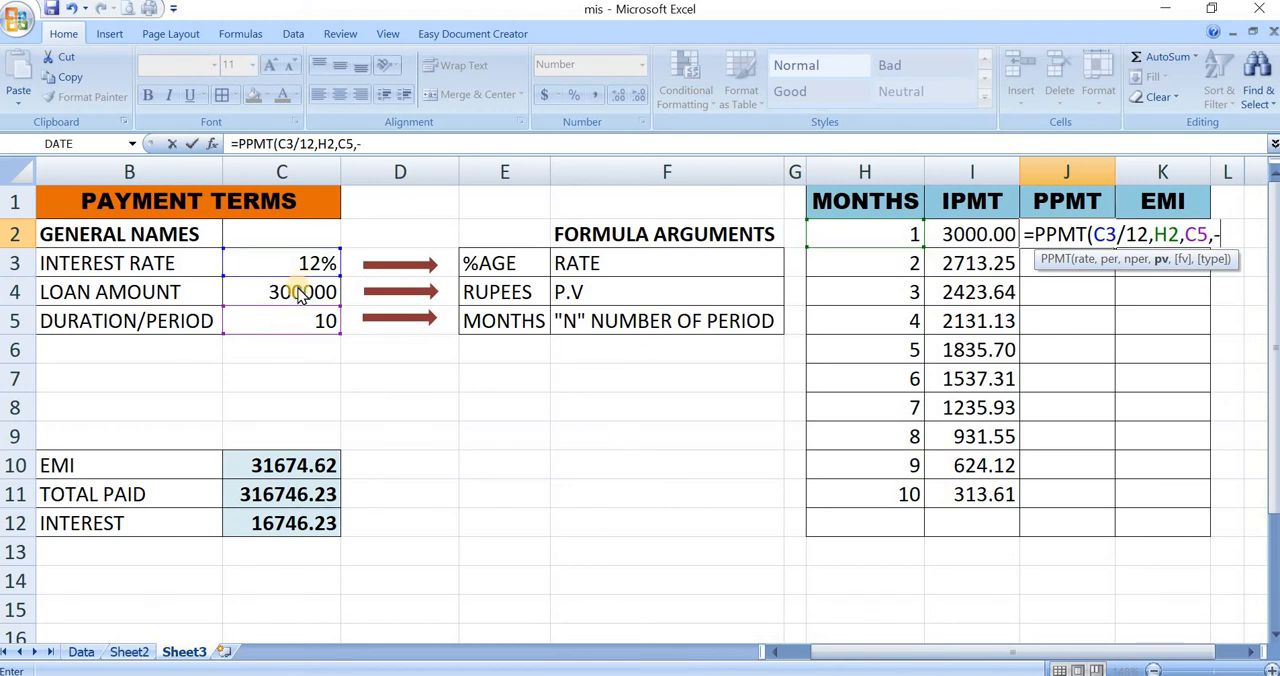
pyautogui.click(297, 290)
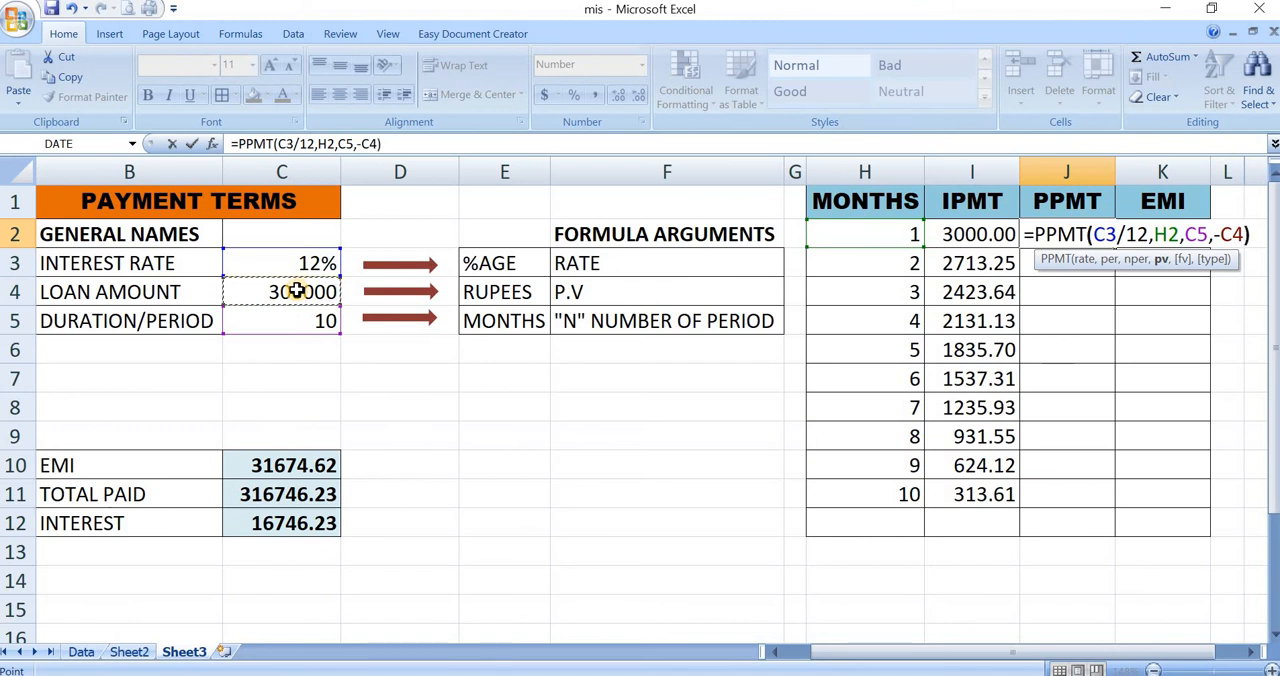
pyautogui.write(')')
pyautogui.press('Return')
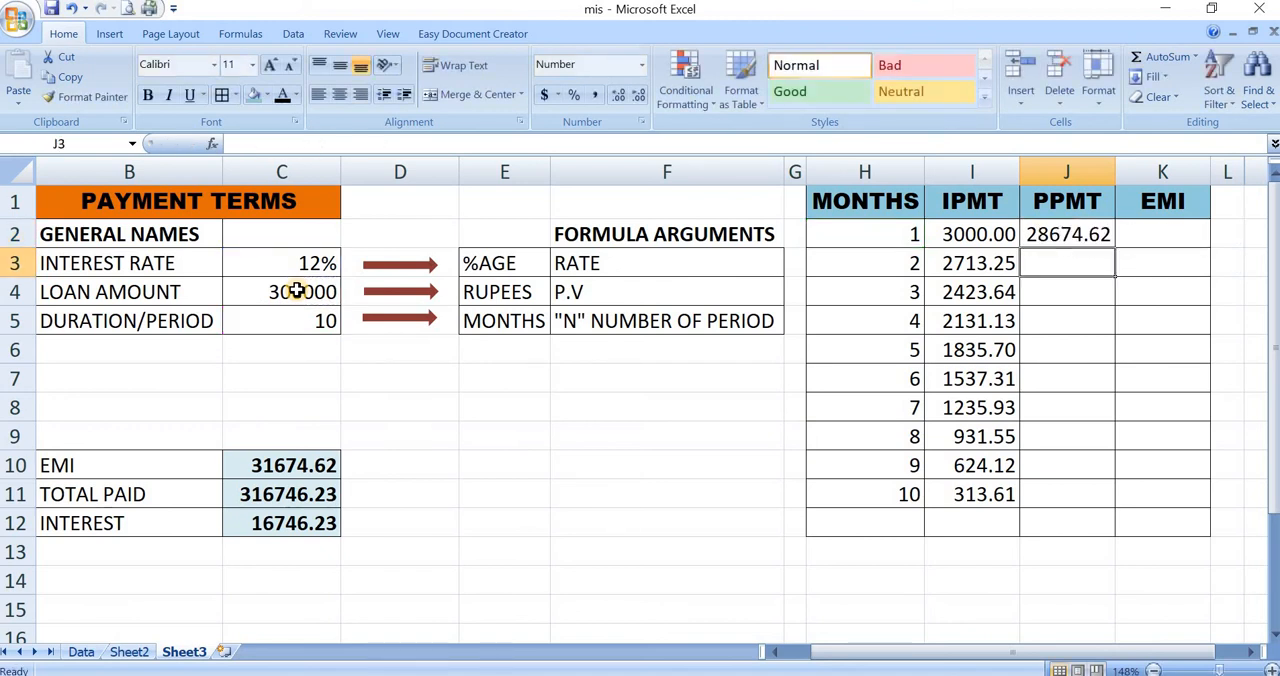
pyautogui.press('Up')
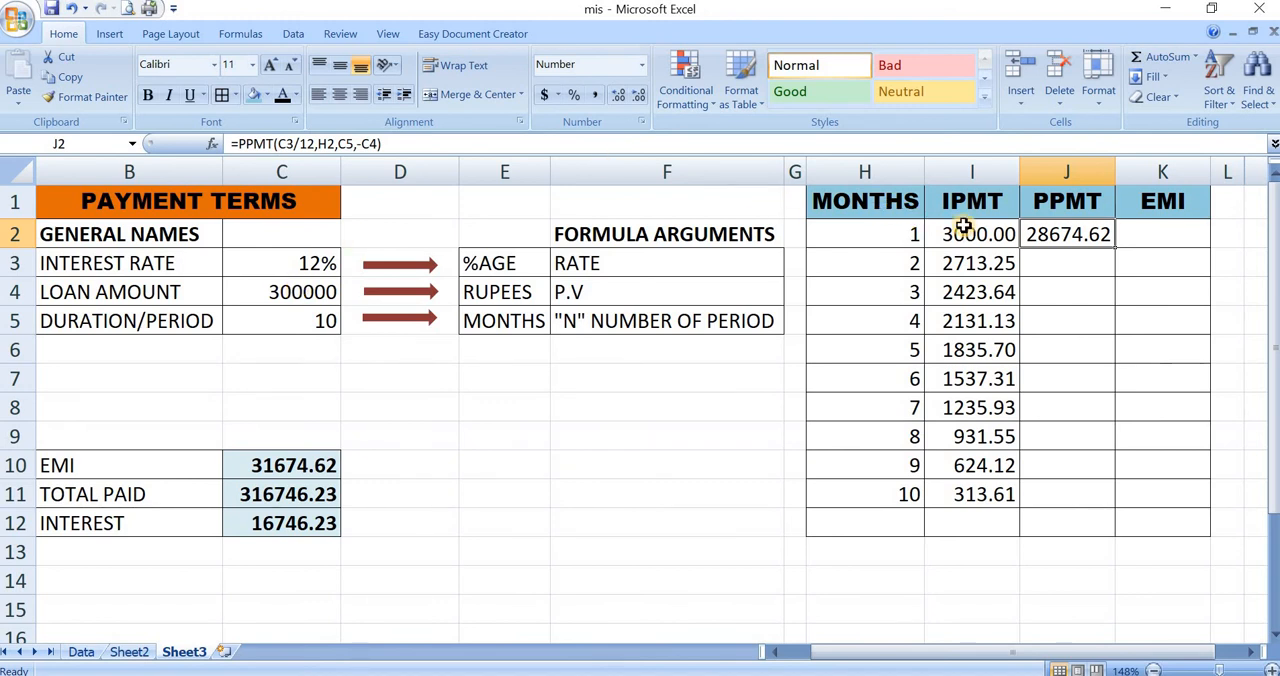
# - Calculate the month 1 EMI in K2 by adding interest and principal with =I2+J2
pyautogui.click(1148, 232)
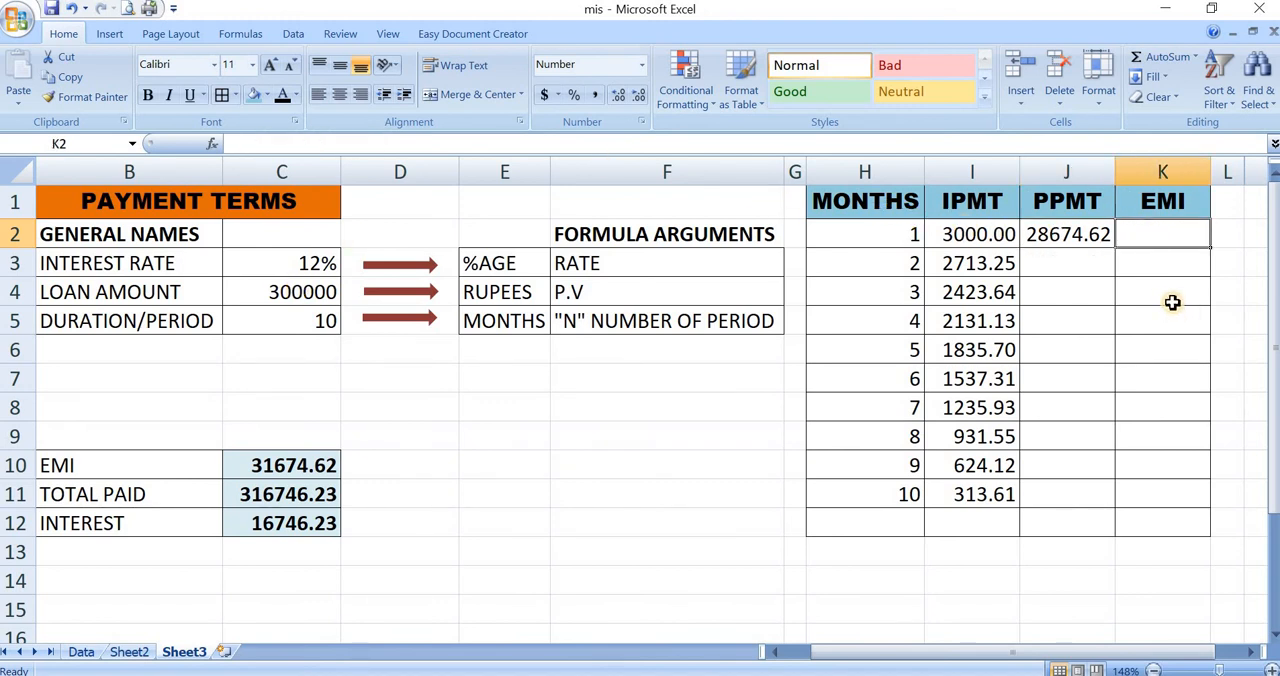
pyautogui.write('=')
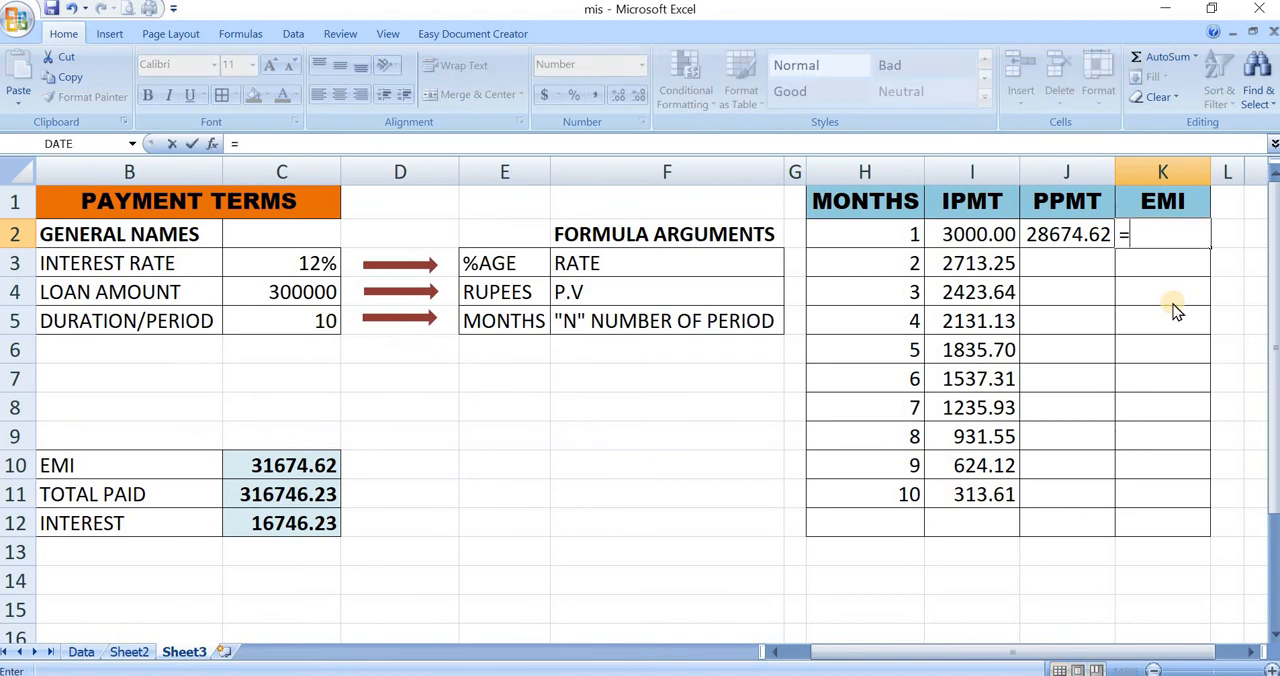
pyautogui.click(1002, 234)
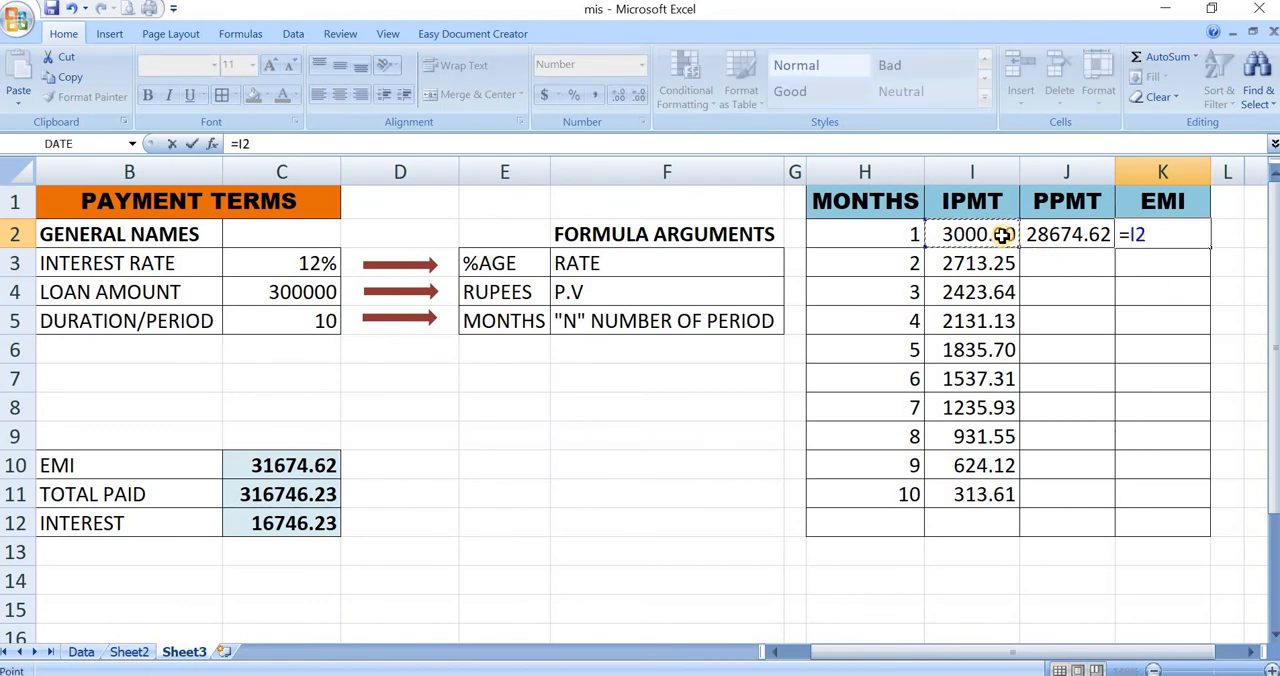
pyautogui.write('+')
pyautogui.click(1040, 236)
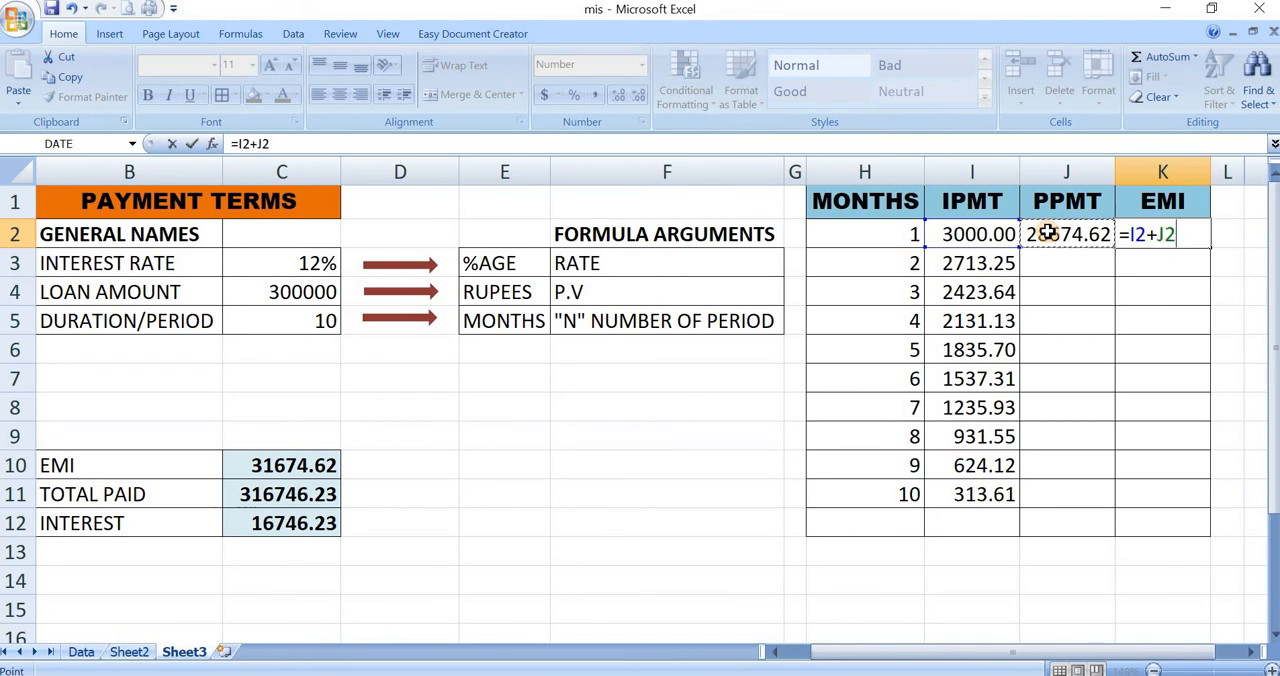
pyautogui.press('Return')
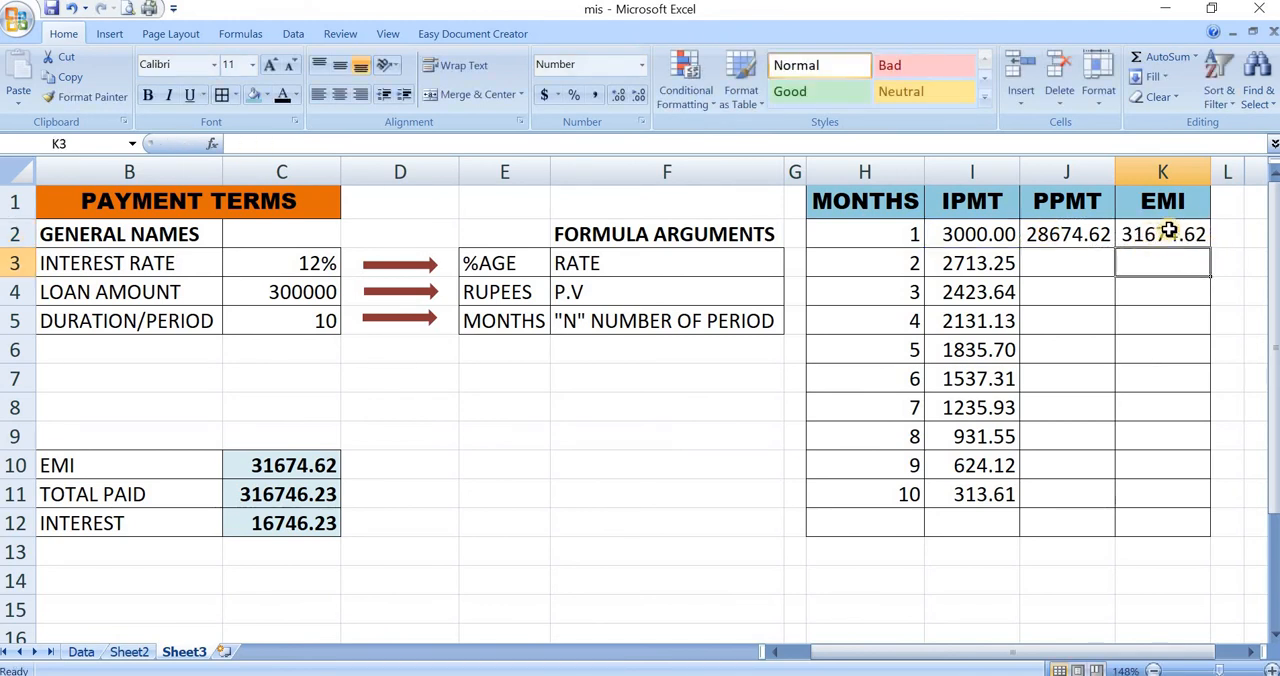
# - Make the rate, duration and loan amount references absolute in J2, giving =PPMT($C$3/12,H2,$C$5,-$C$4)
pyautogui.click(1068, 235)
pyautogui.press('F2')
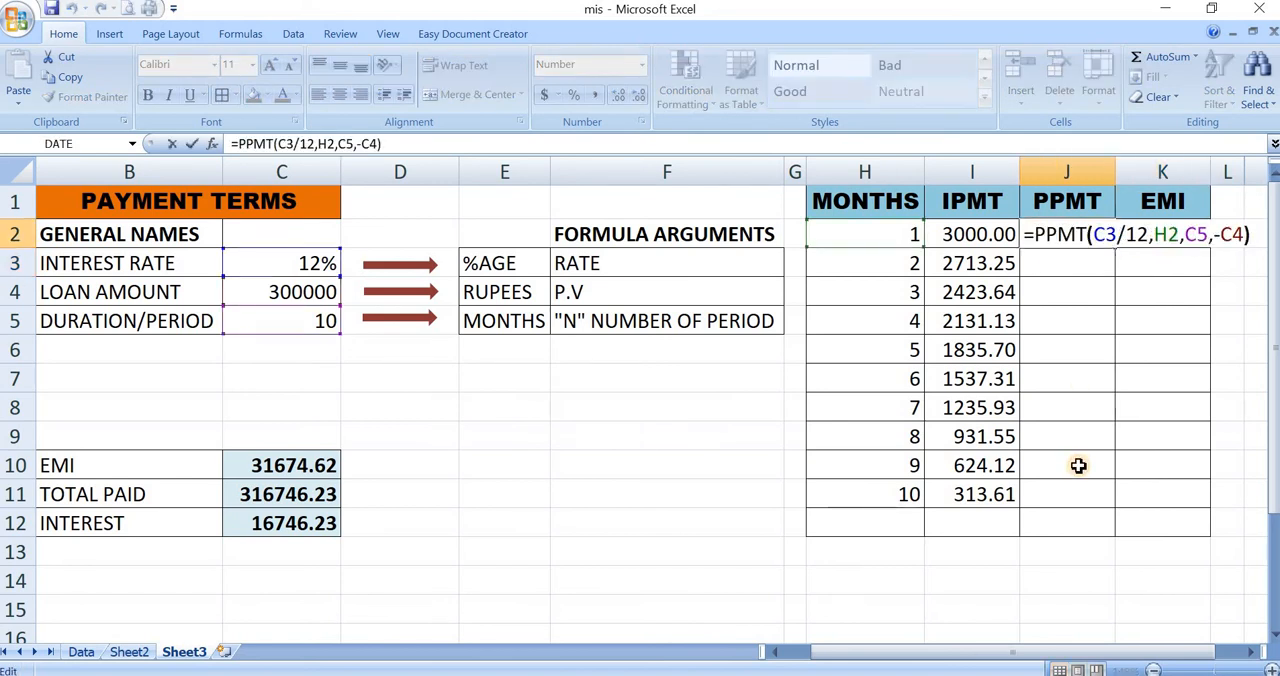
pyautogui.press('Left')
pyautogui.press('Left')
pyautogui.press('Left')
pyautogui.press('Left')
pyautogui.press('Left')
pyautogui.press('Left')
pyautogui.press('Left')
pyautogui.press('Left')
pyautogui.press('Left')
pyautogui.press('Left')
pyautogui.press('Left')
pyautogui.press('Left')
pyautogui.press('Left')
pyautogui.press('Left')
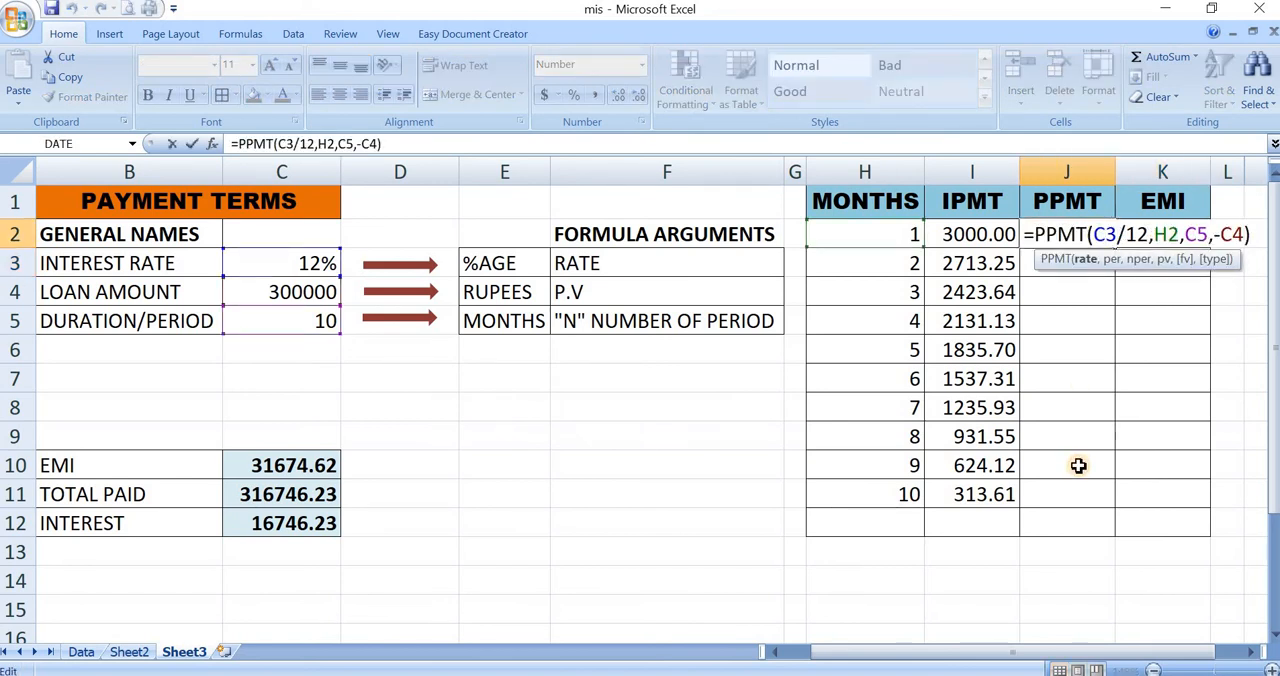
pyautogui.press('F4')
pyautogui.press('Right')
pyautogui.press('Right')
pyautogui.press('Right')
pyautogui.press('Right')
pyautogui.press('Right')
pyautogui.press('Right')
pyautogui.press('Right')
pyautogui.press('F4')
pyautogui.press('Right')
pyautogui.press('Right')
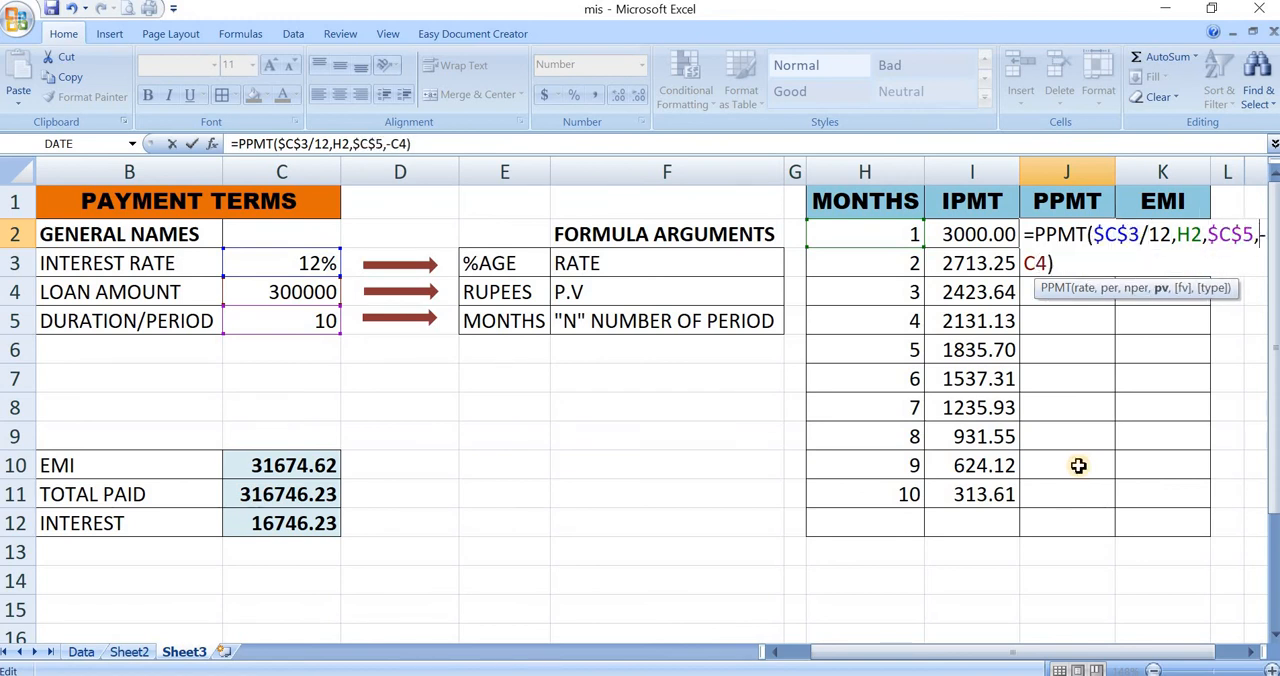
pyautogui.press('F4')
pyautogui.press('Return')
# - Copy the PPMT formula from J2 into J3:J11 for months 2 to 10
pyautogui.press('Up')
pyautogui.hotkey('ctrl', 'c')
pyautogui.hotkey('shift', 'Down')
pyautogui.hotkey('shift', 'Down')
pyautogui.hotkey('shift', 'Down')
pyautogui.hotkey('shift', 'Down')
pyautogui.hotkey('shift', 'Down')
pyautogui.hotkey('shift', 'Down')
pyautogui.hotkey('shift', 'Down')
pyautogui.hotkey('shift', 'Down')
pyautogui.hotkey('shift', 'Down')
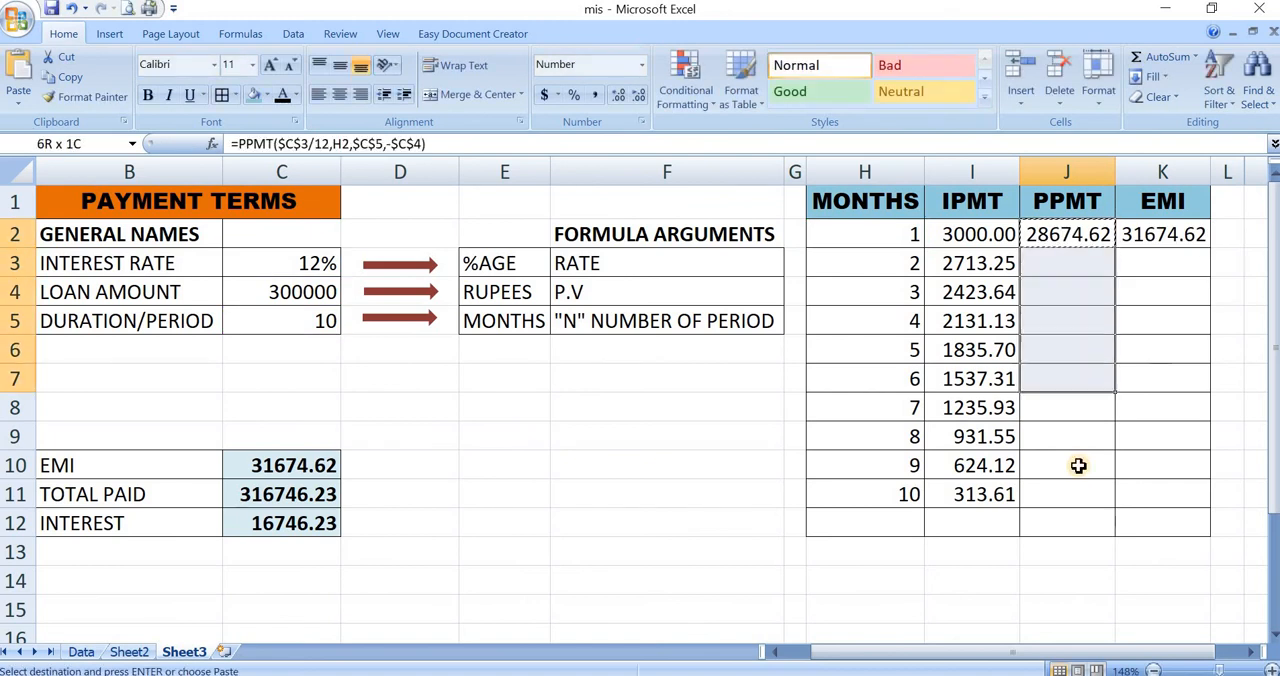
pyautogui.hotkey('ctrl', 'v')
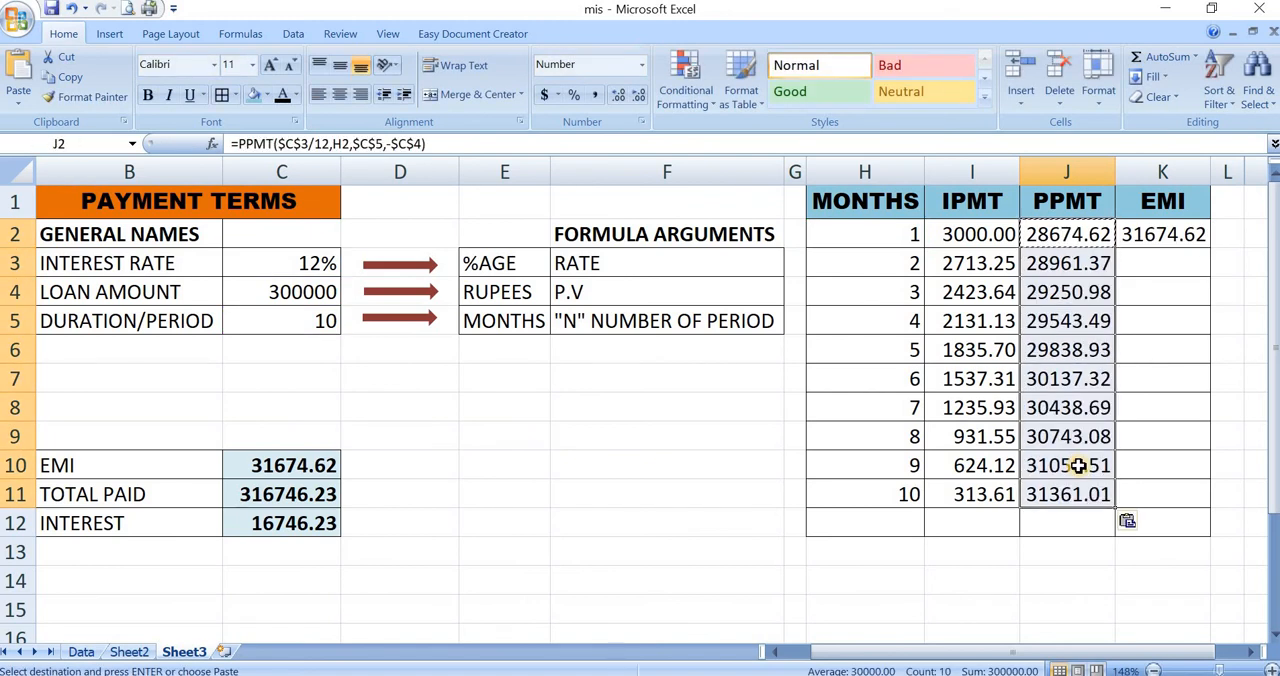
# - Check the PPMT formulas for months 1 to 5 in cells J2 to J6
pyautogui.click(1052, 240)
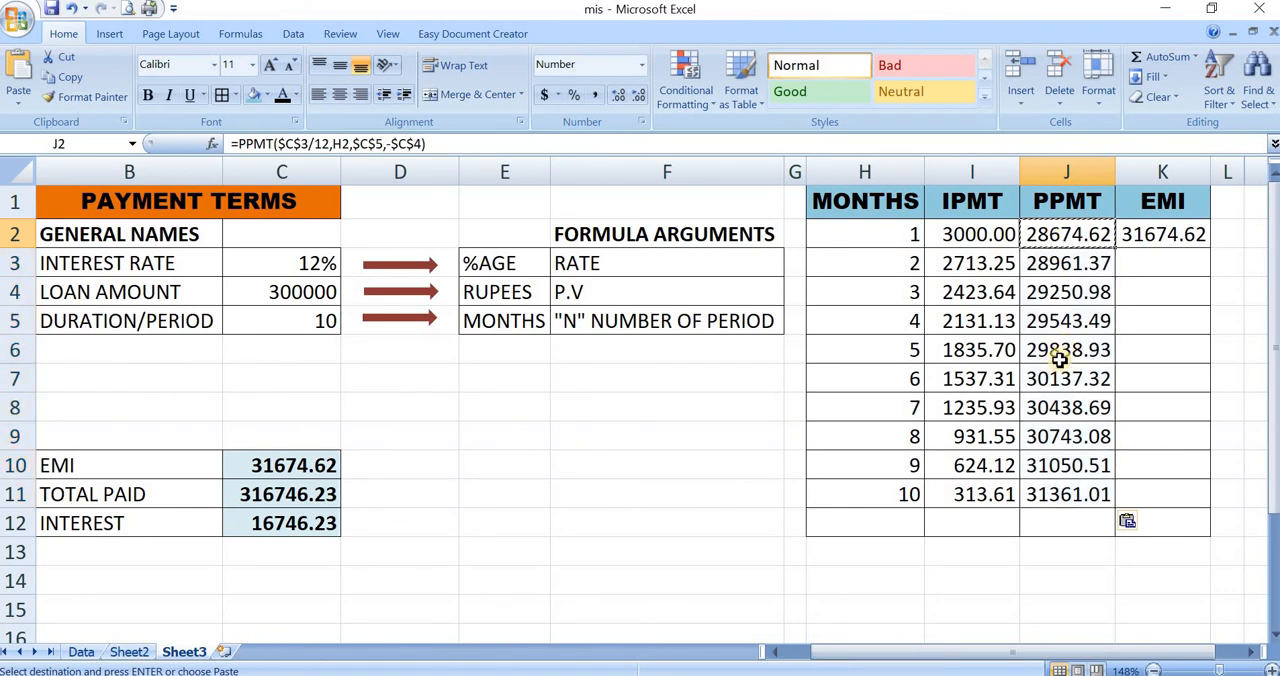
pyautogui.click(1068, 263)
pyautogui.click(1056, 296)
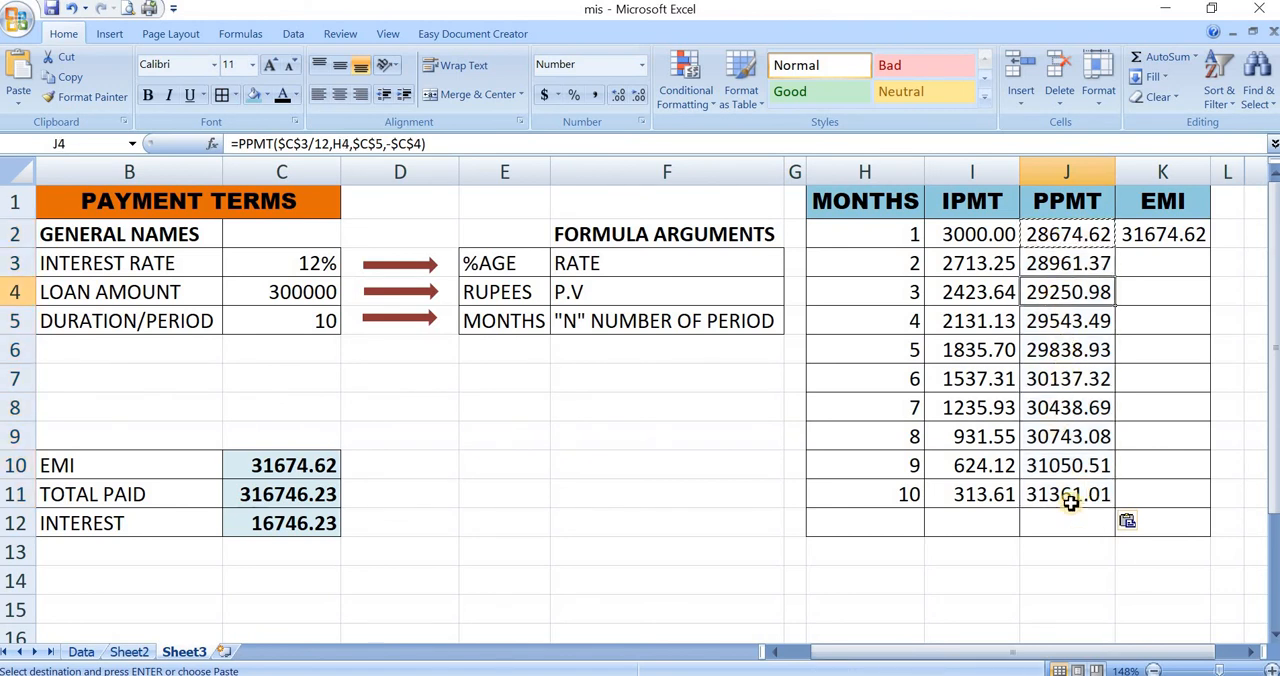
pyautogui.click(1071, 321)
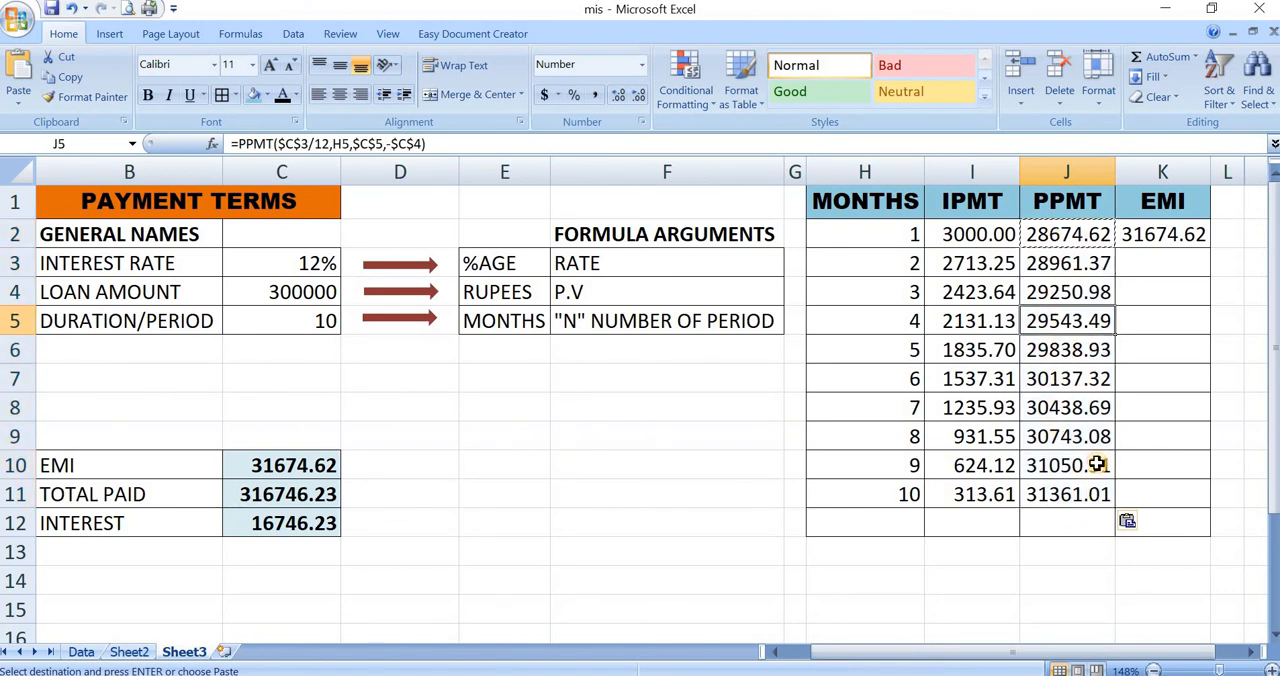
pyautogui.click(1057, 348)
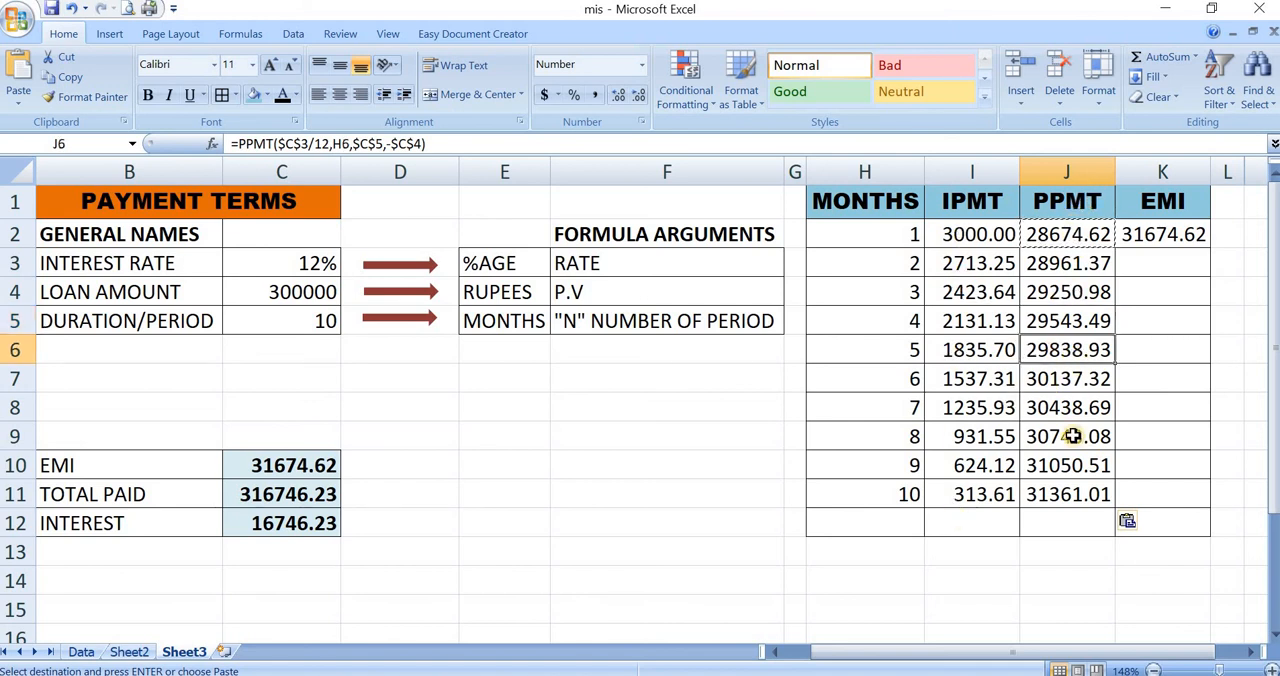
# - Copy the EMI formula from K2 into K3:K11 for months 2 to 10
pyautogui.click(1178, 234)
pyautogui.hotkey('ctrl', 'c')
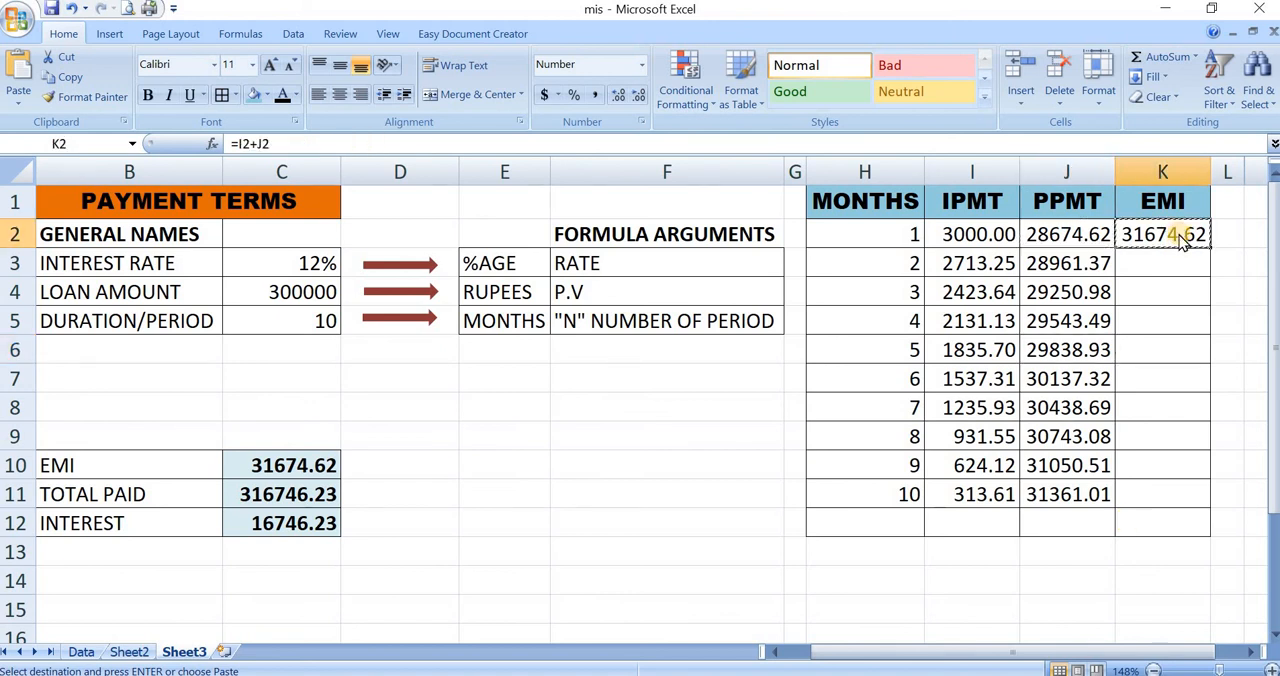
pyautogui.hotkey('shift', 'Down')
pyautogui.hotkey('shift', 'Down')
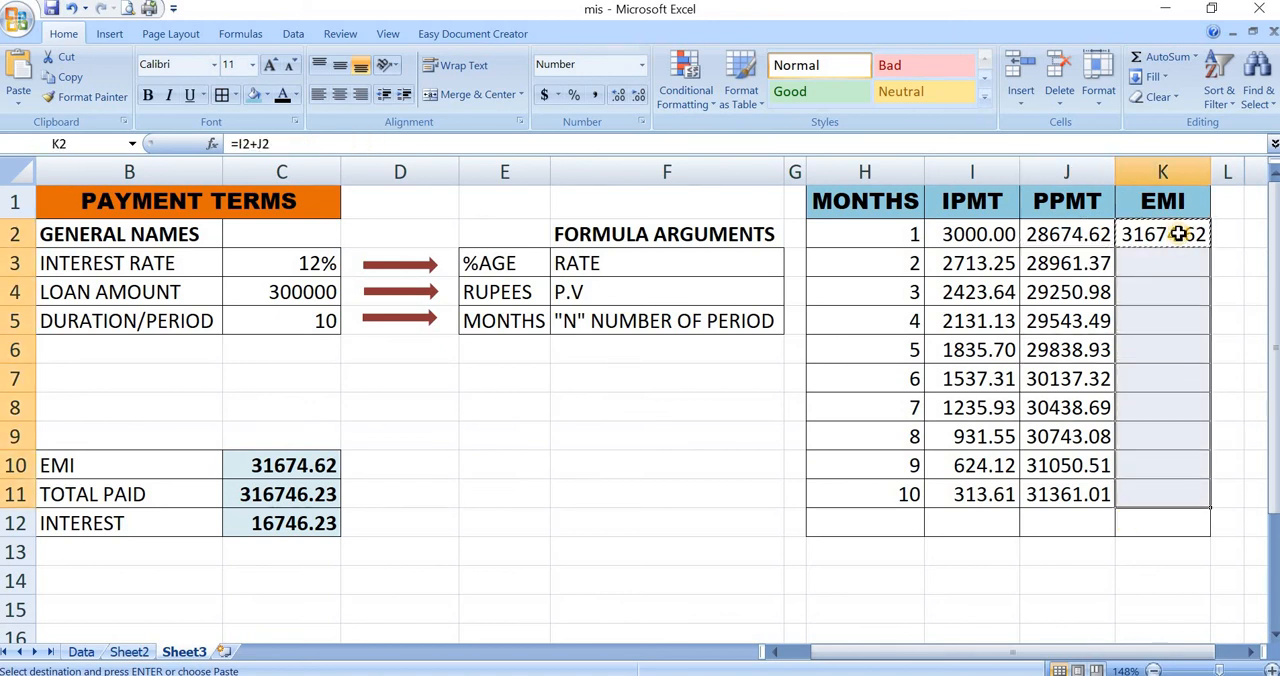
pyautogui.hotkey('ctrl', 'v')
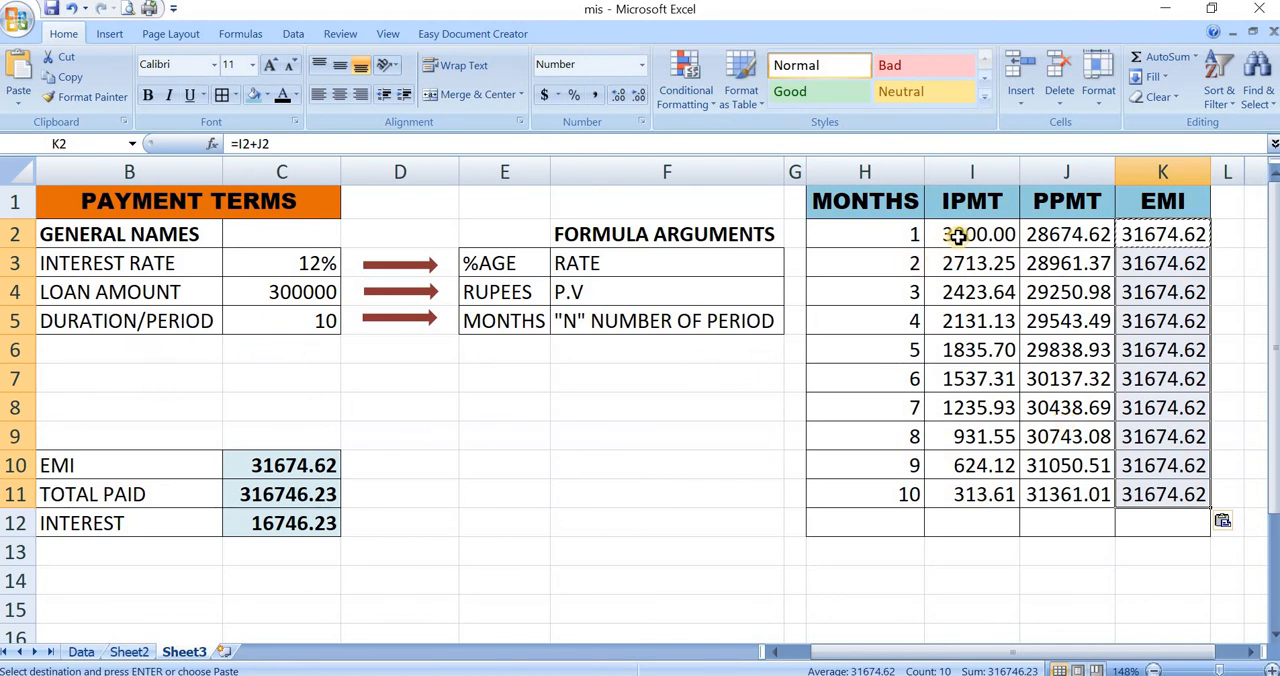
# - Select the IPMT values of the first five months, I2:I6, and read their sum
pyautogui.moveTo(958, 234); pyautogui.dragTo(974, 349)
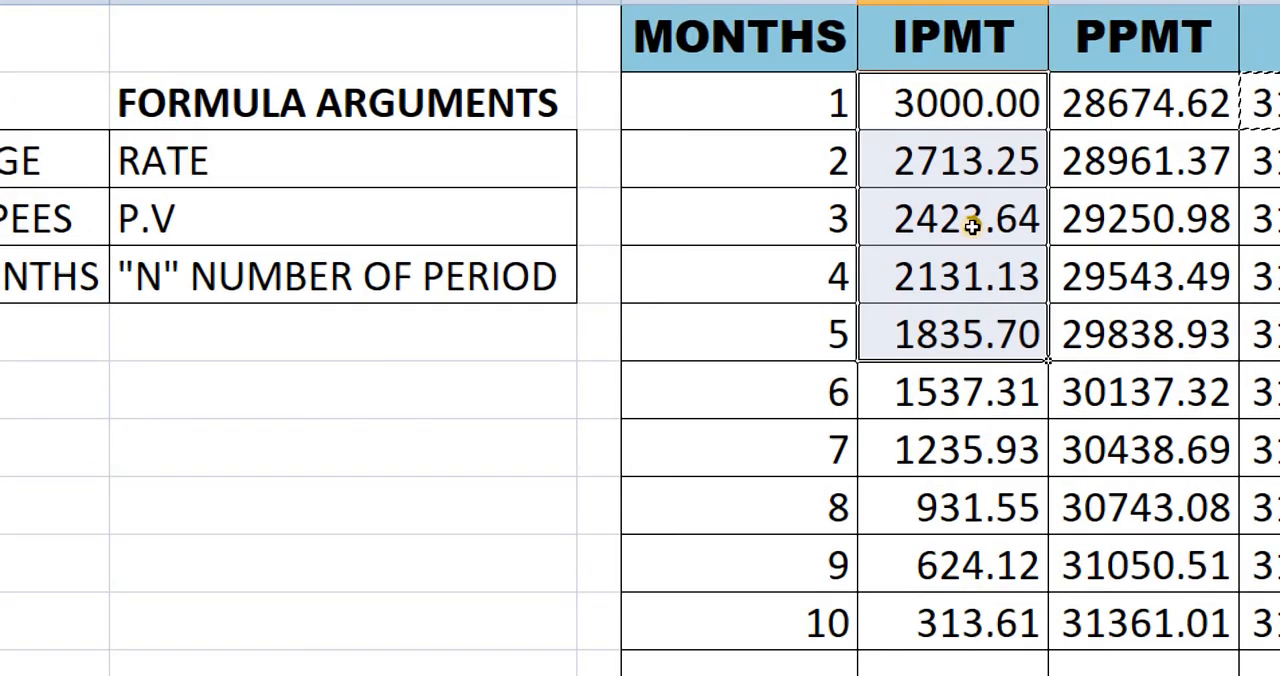
pyautogui.hotkey('shift', 'Up')
pyautogui.hotkey('shift', 'Up')
pyautogui.hotkey('shift', 'Up')
pyautogui.hotkey('shift', 'Up')
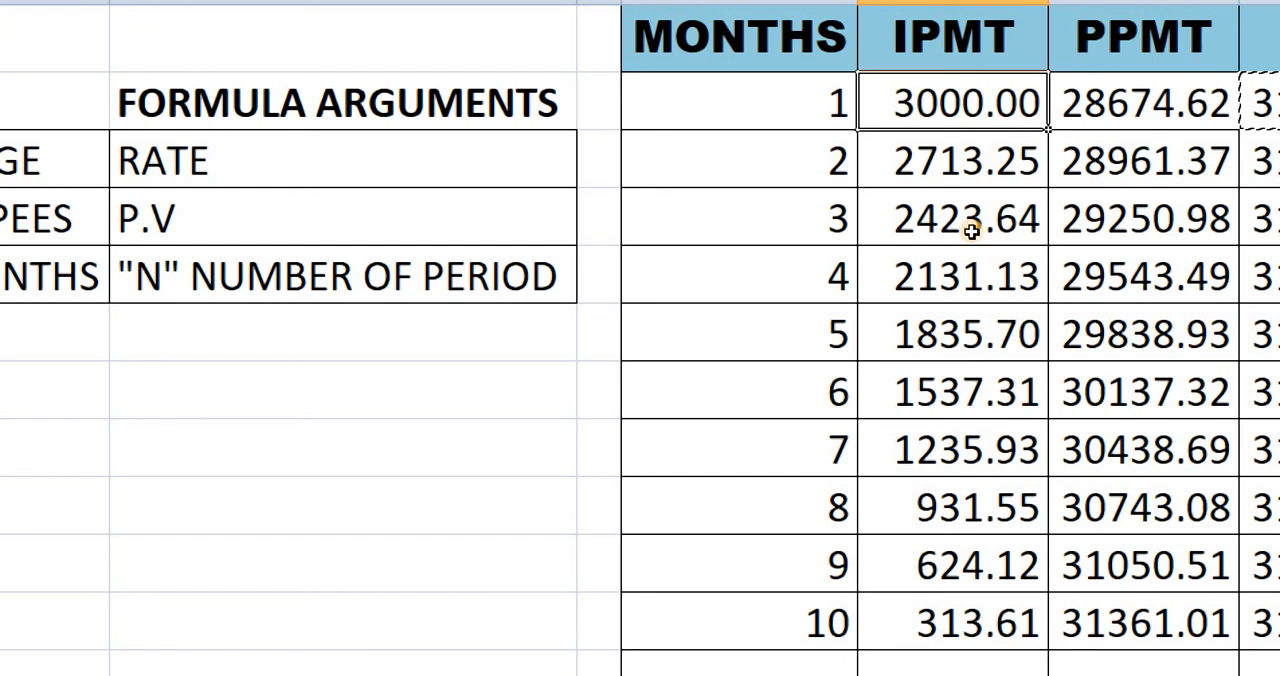
pyautogui.hotkey('shift', 'Down')
pyautogui.hotkey('shift', 'Down')
pyautogui.hotkey('shift', 'Down')
pyautogui.hotkey('shift', 'Down')
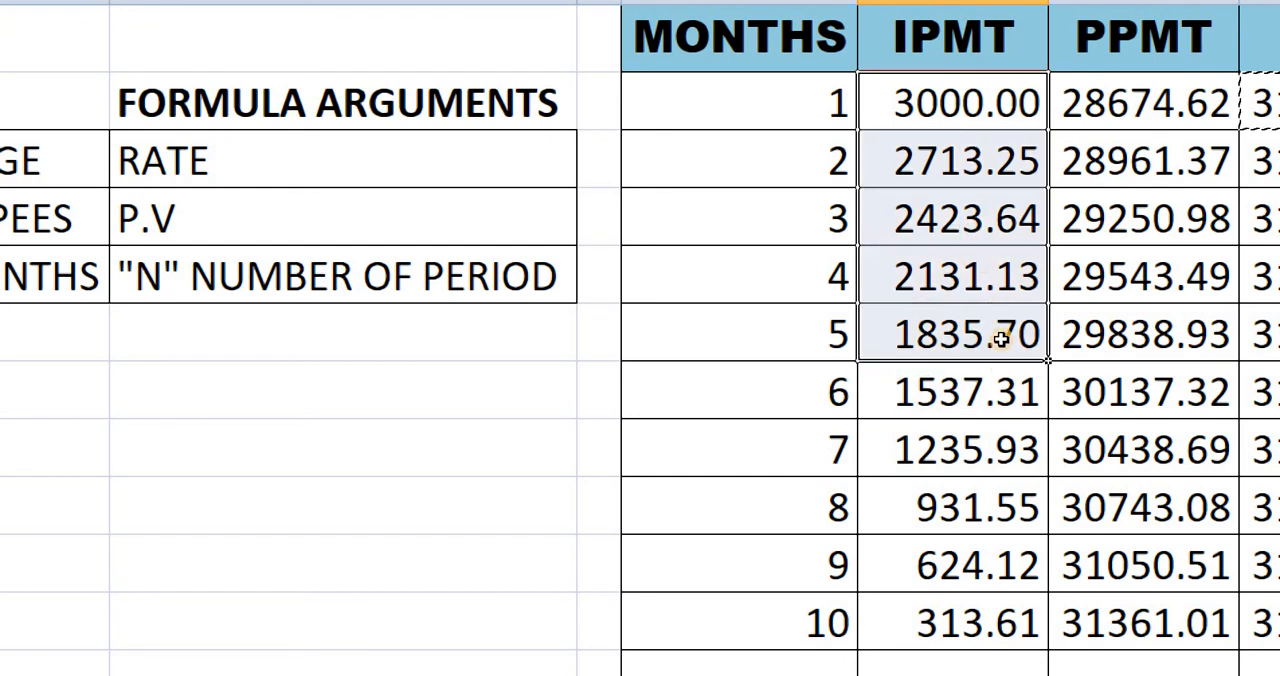
pyautogui.scroll(-3, 1003, 441)
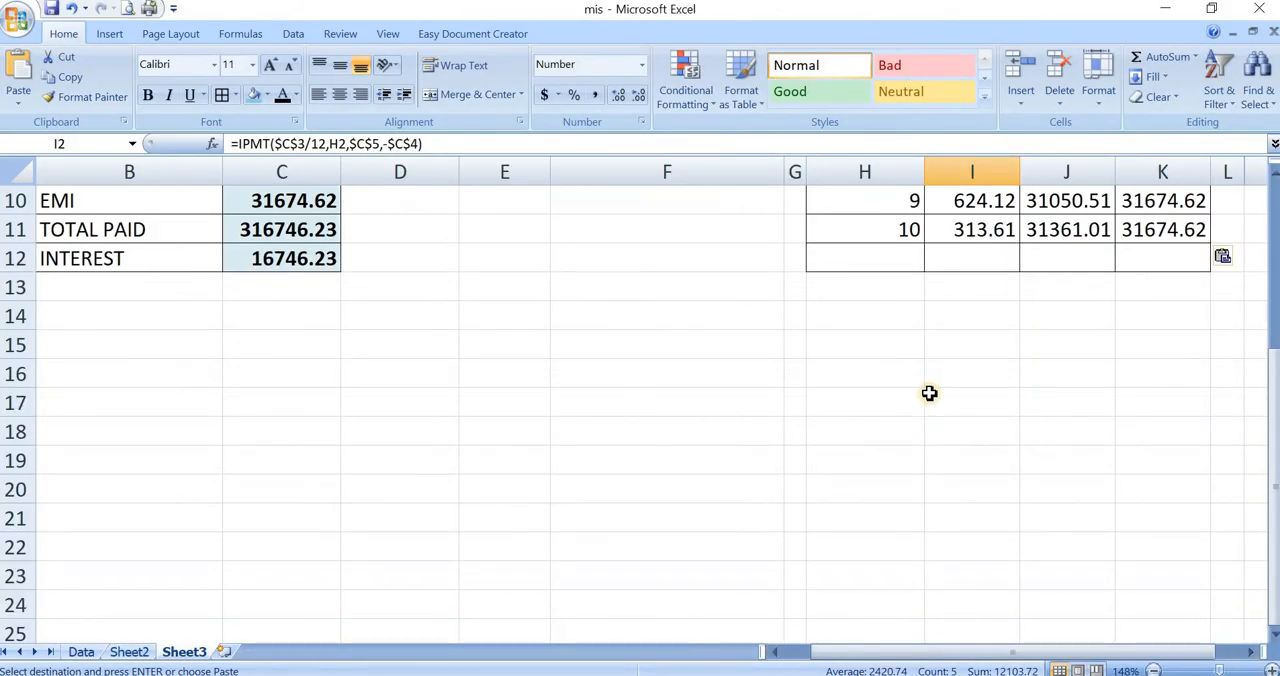
pyautogui.scroll(3, 929, 393)
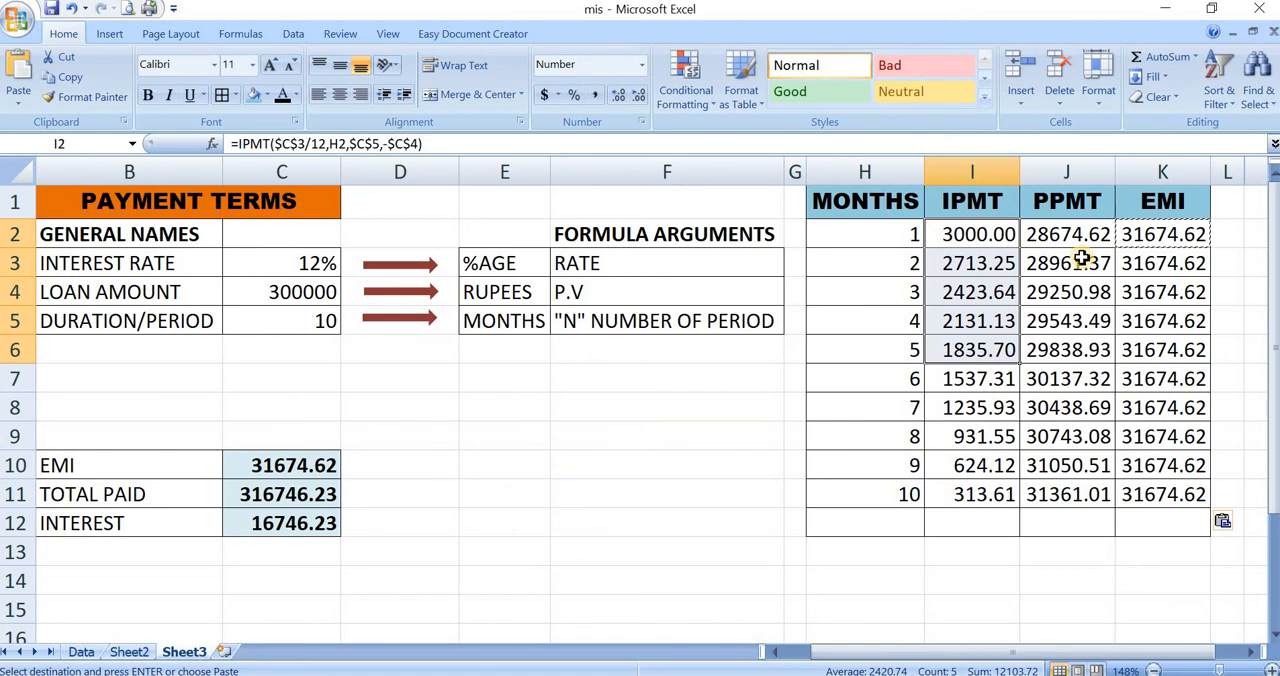
# - Total the IPMT values of all ten months in I12 with a SUM of I2:I11
pyautogui.click(970, 522)
pyautogui.write('=SUM(')
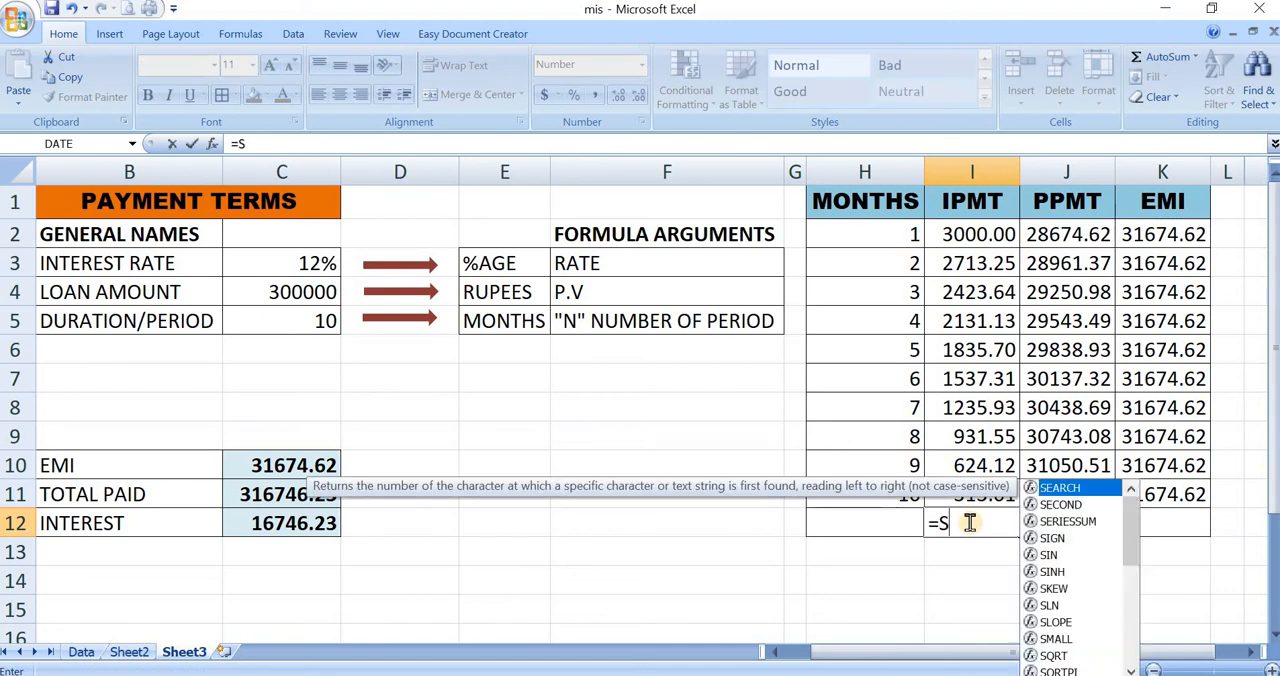
pyautogui.press('Up')
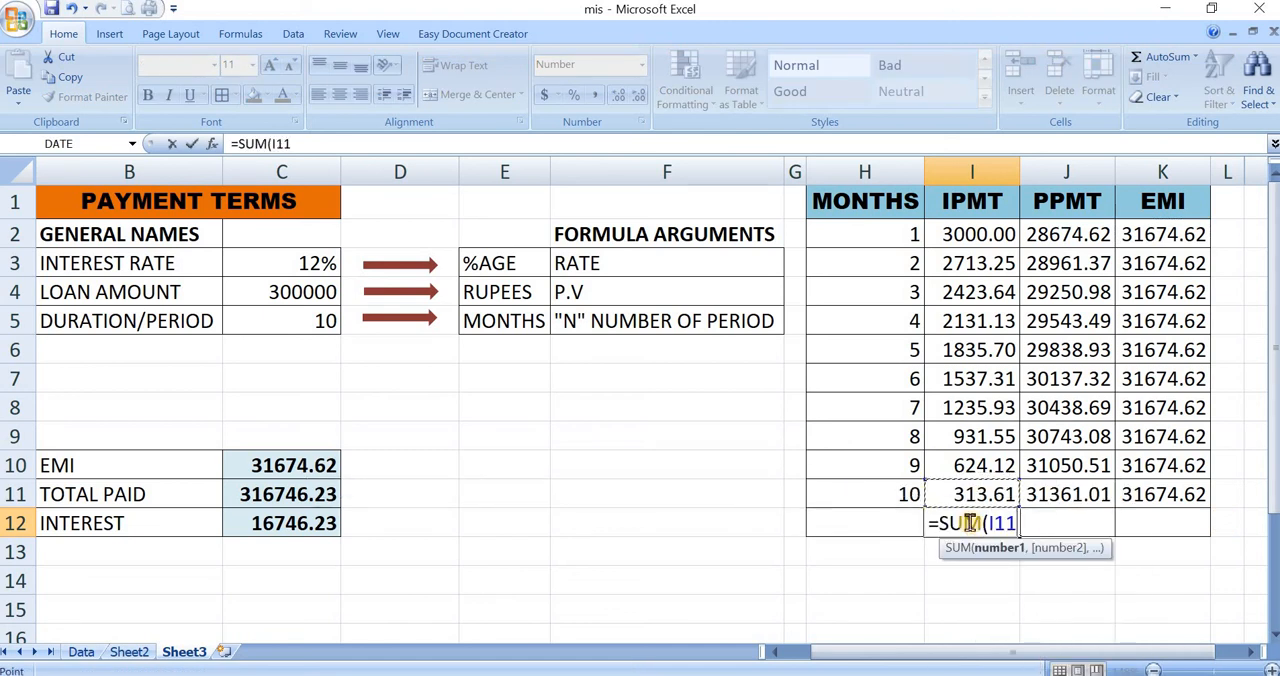
pyautogui.hotkey('shift', 'Up')
pyautogui.hotkey('shift', 'Up')
pyautogui.hotkey('shift', 'Up')
pyautogui.hotkey('shift', 'Up')
pyautogui.hotkey('shift', 'Up')
pyautogui.hotkey('shift', 'Up')
pyautogui.hotkey('shift', 'Up')
pyautogui.hotkey('shift', 'Up')
pyautogui.hotkey('shift', 'Up')
pyautogui.press('Return')
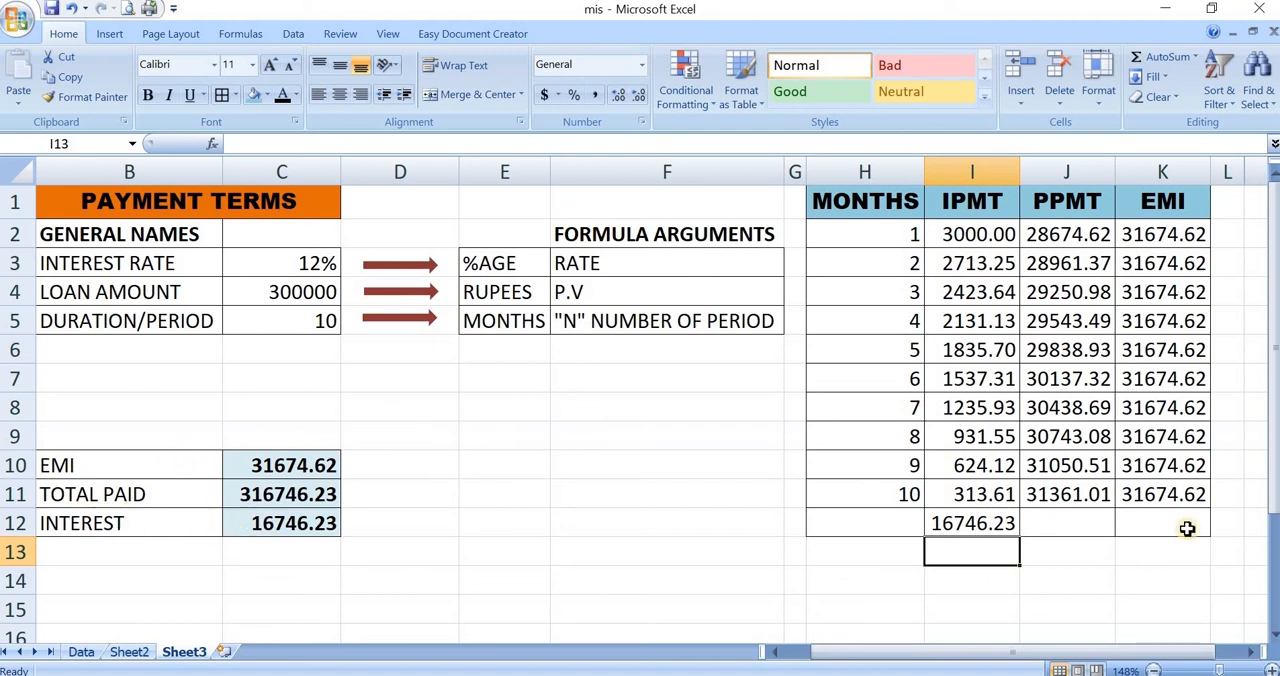
# - Total the EMI values in K12 with a SUM of K2:K11 and autofit column K's width
pyautogui.click(1072, 524)
pyautogui.click(1164, 527)
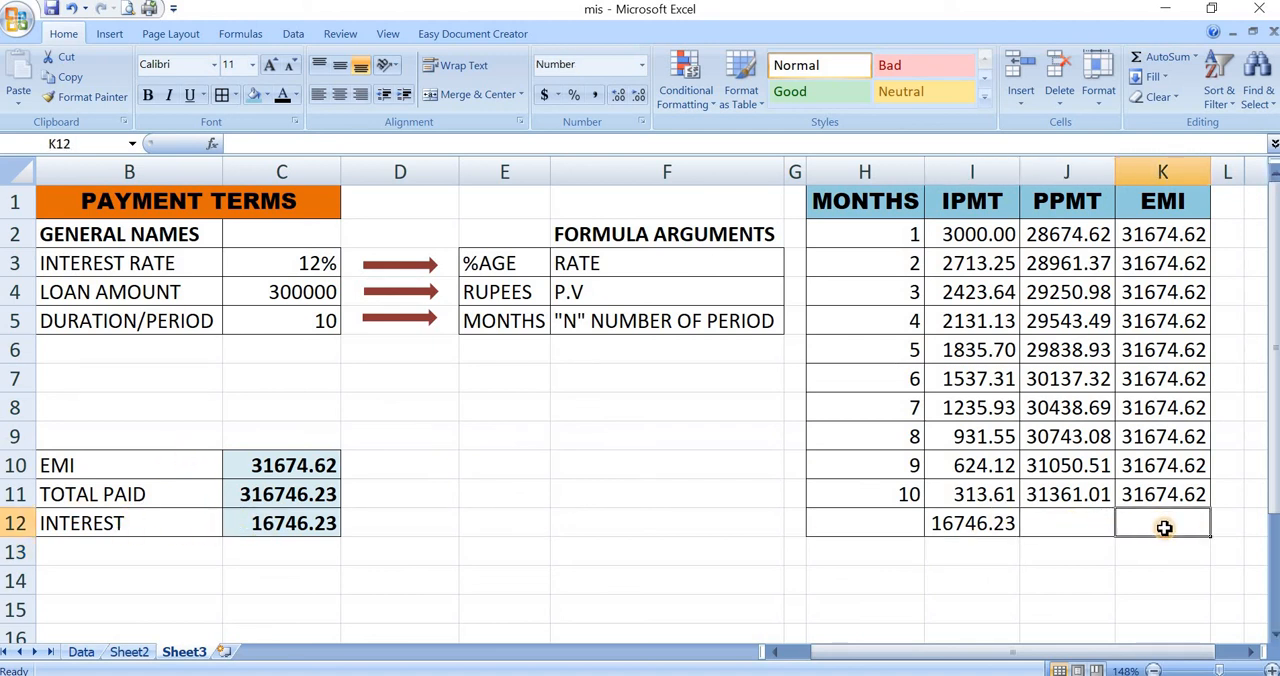
pyautogui.write('=Su')
pyautogui.press('Tab')
pyautogui.press('Up')
pyautogui.hotkey('ctrl', 'shift', 'Up')
pyautogui.hotkey('shift', 'Down')
pyautogui.press('Return')
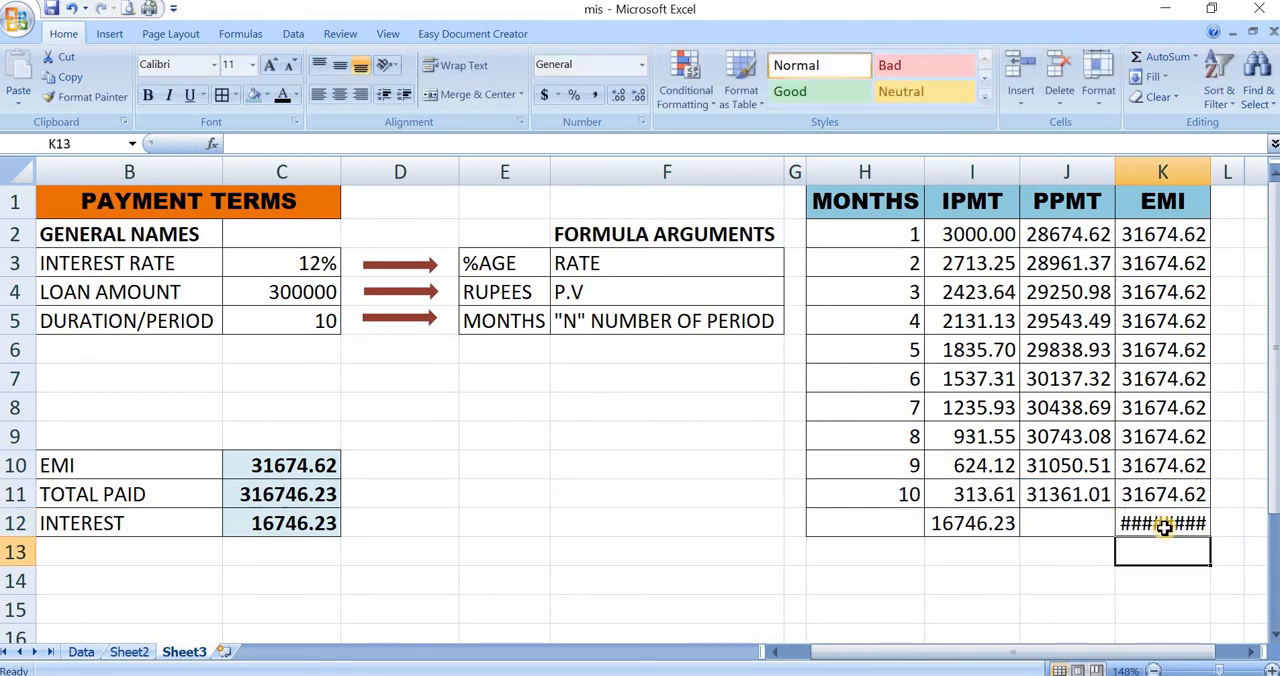
pyautogui.doubleClick(1211, 172)
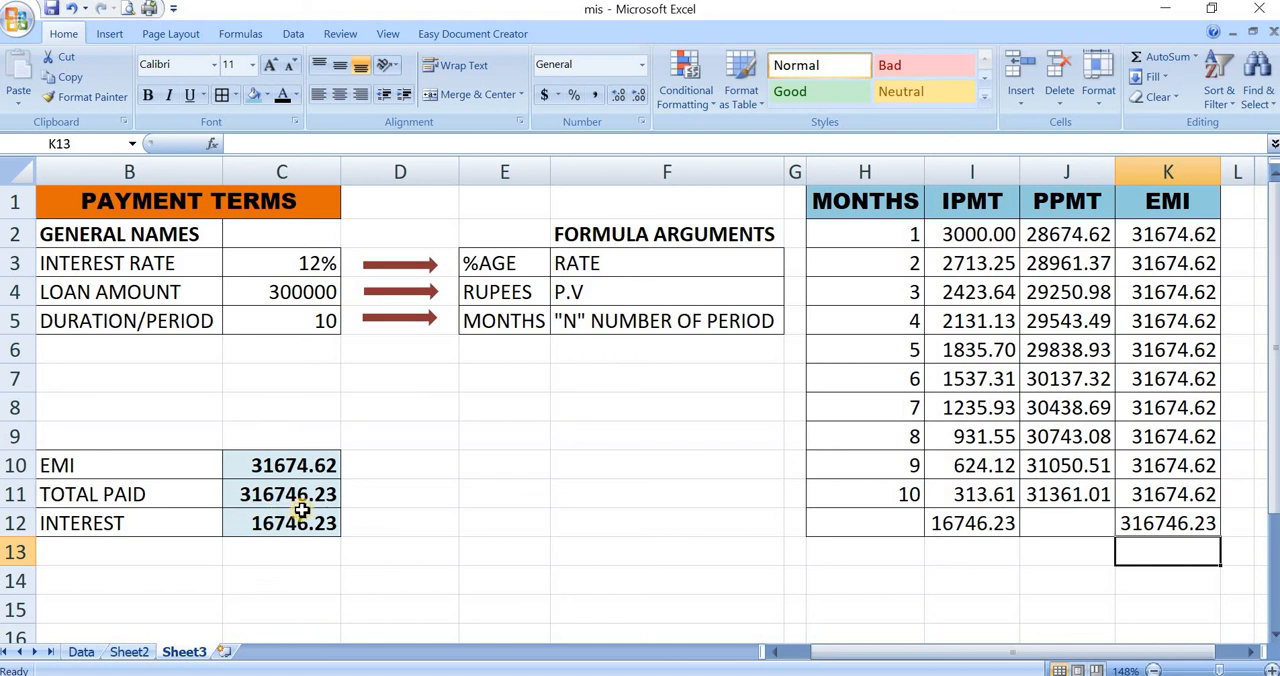
pyautogui.moveTo(1140, 230); pyautogui.dragTo(1160, 496)
# - Total the PPMT values in J12 with a SUM of J2:J11 and autofit column J's width
pyautogui.click(1049, 526)
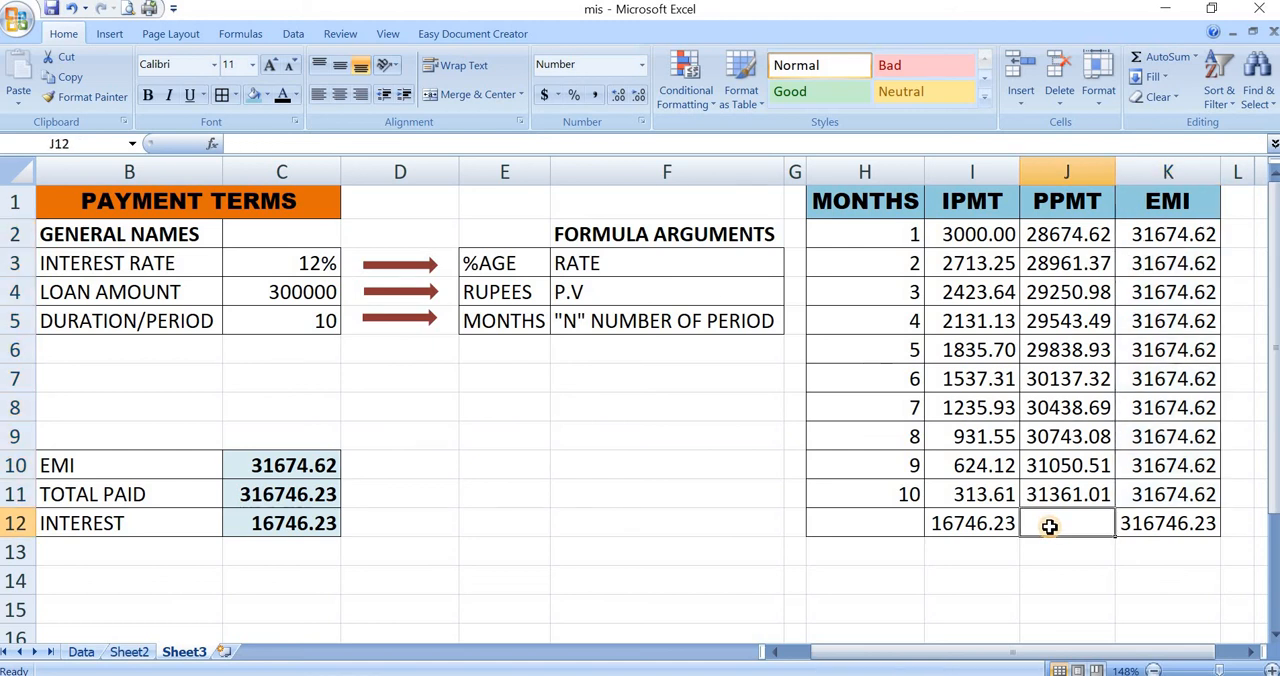
pyautogui.write('=sum(')
pyautogui.press('Up')
pyautogui.hotkey('shift', 'Up')
pyautogui.hotkey('shift', 'Up')
pyautogui.hotkey('shift', 'Up')
pyautogui.hotkey('shift', 'Up')
pyautogui.hotkey('shift', 'Up')
pyautogui.hotkey('shift', 'Up')
pyautogui.hotkey('shift', 'Up')
pyautogui.hotkey('shift', 'Up')
pyautogui.hotkey('shift', 'Up')
pyautogui.press('Return')
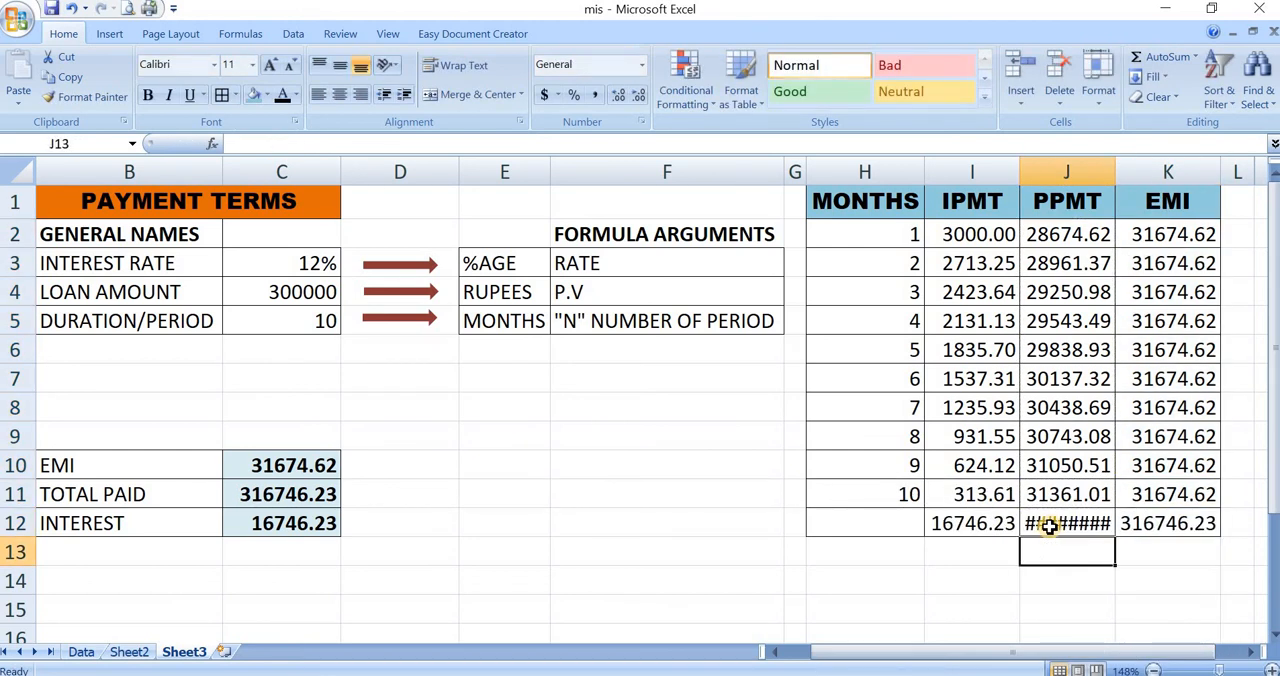
pyautogui.doubleClick(1116, 171)
pyautogui.click(1062, 523)
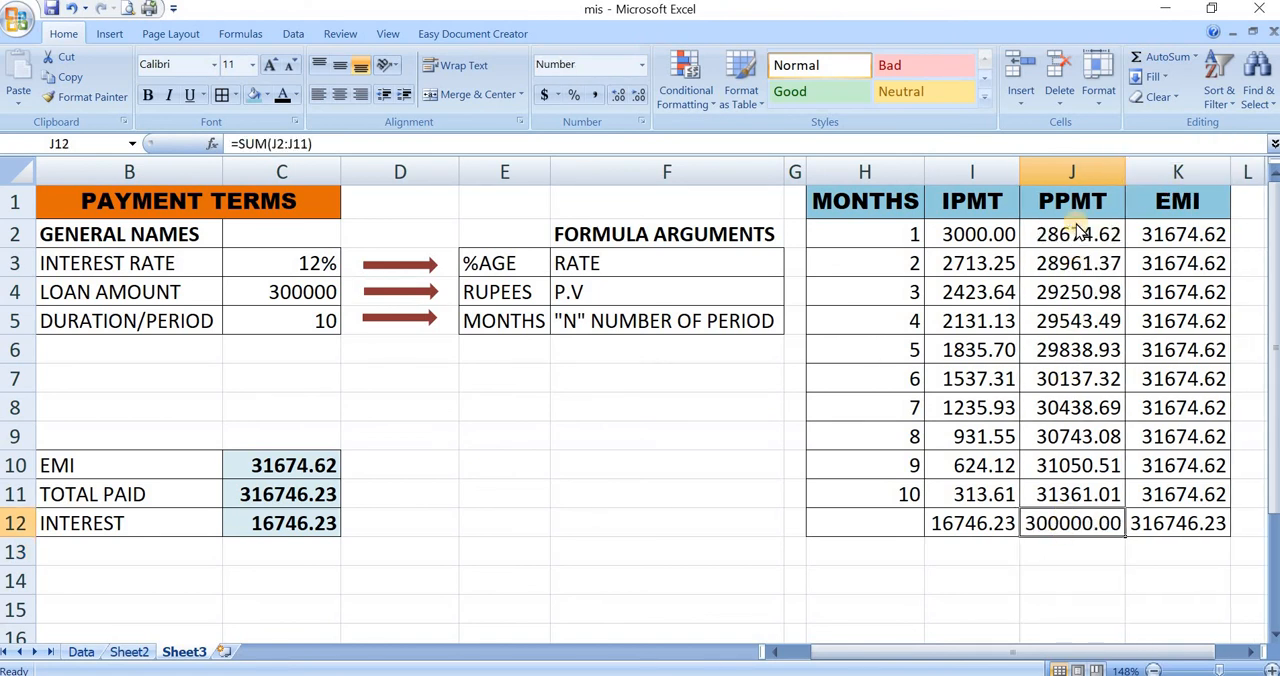
# - Select the ten monthly values of the PPMT, IPMT and EMI columns in turn to check them against their totals
pyautogui.moveTo(1076, 230); pyautogui.dragTo(1072, 263)
pyautogui.moveTo(1072, 428); pyautogui.dragTo(1120, 494)
pyautogui.click(994, 240)
pyautogui.moveTo(994, 237); pyautogui.dragTo(986, 494)
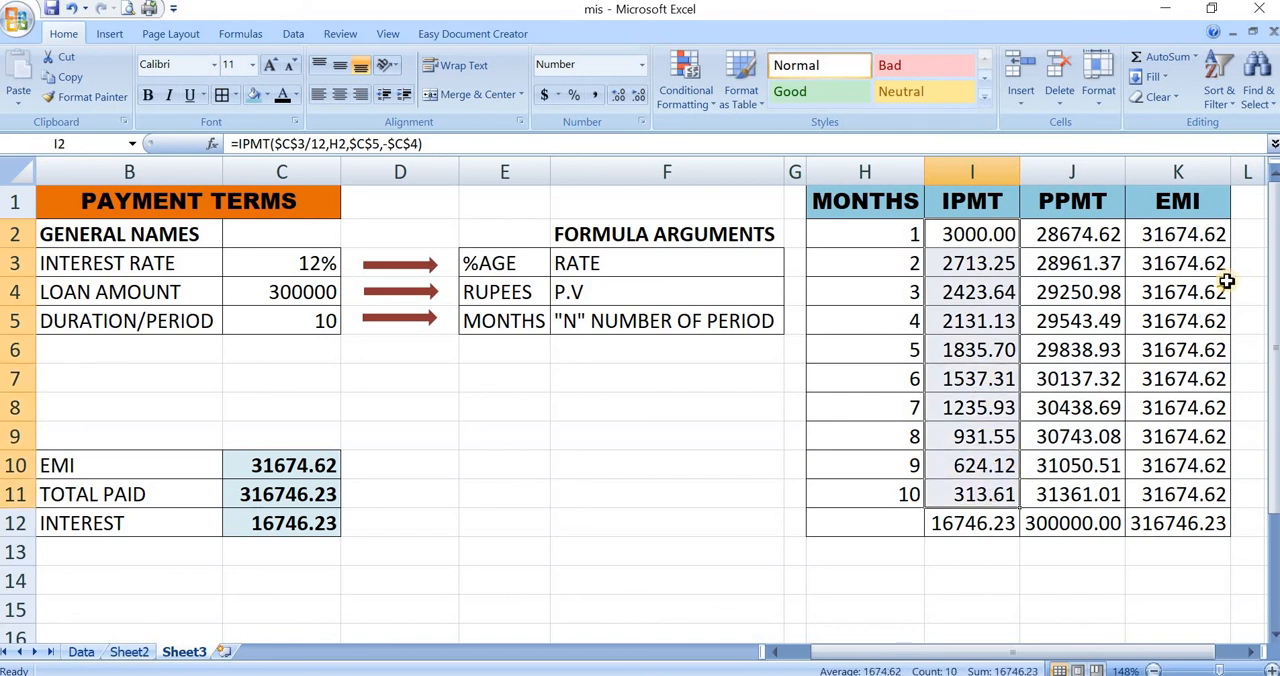
pyautogui.click(1200, 232)
pyautogui.moveTo(1197, 393); pyautogui.dragTo(1200, 494)
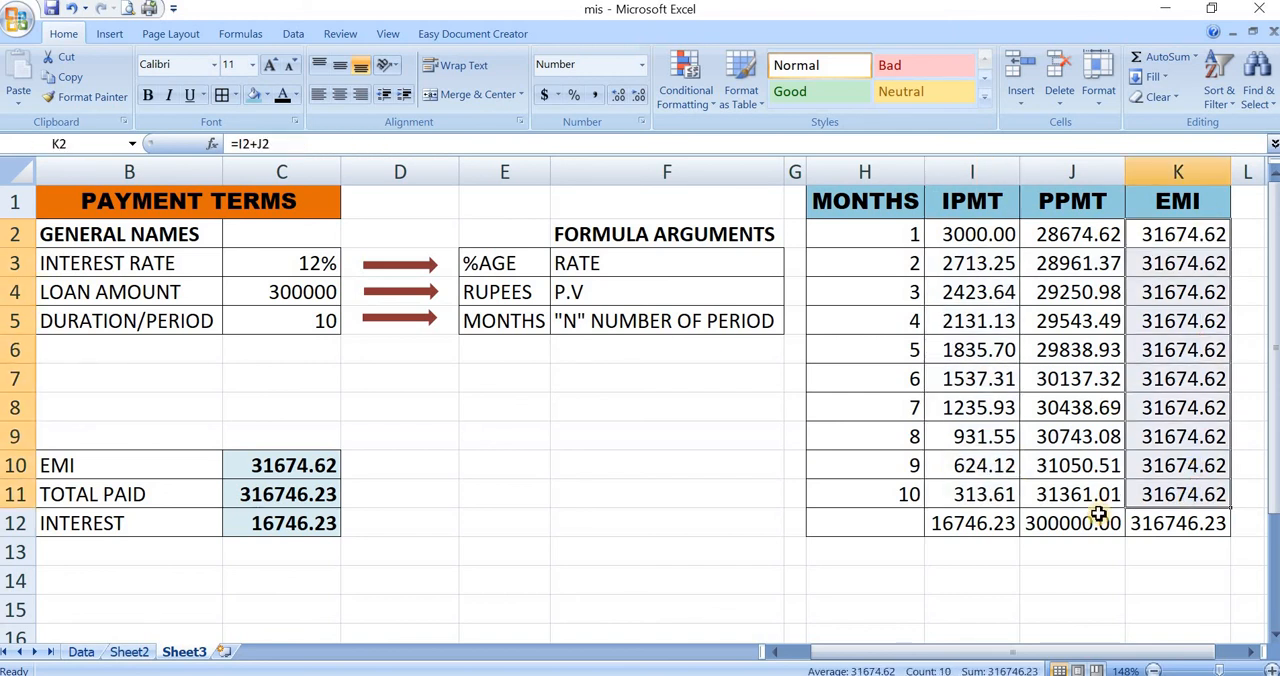